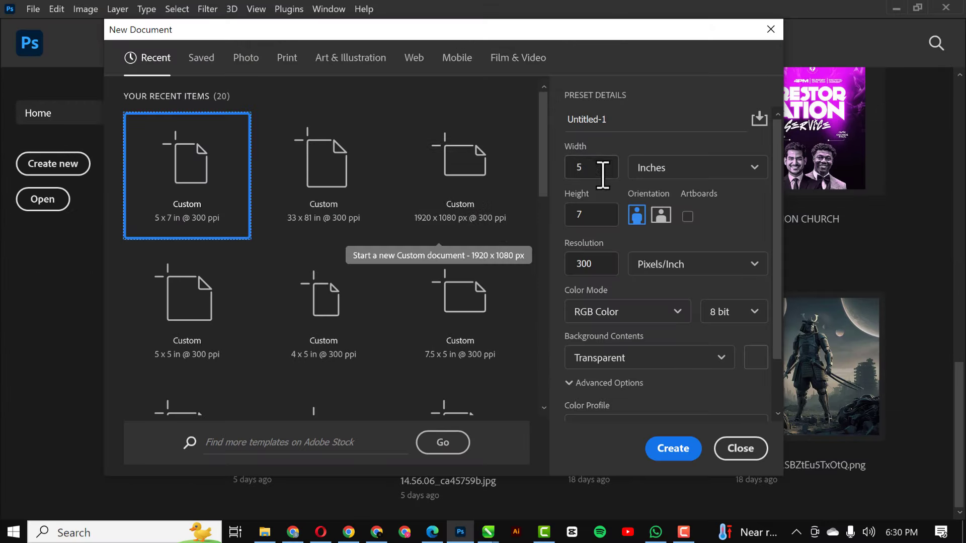
- Create a 5 x 5 inch, 300 ppi RGB document with a transparent background and reset the colours to default black and white
left_click(593, 216)
type("5")
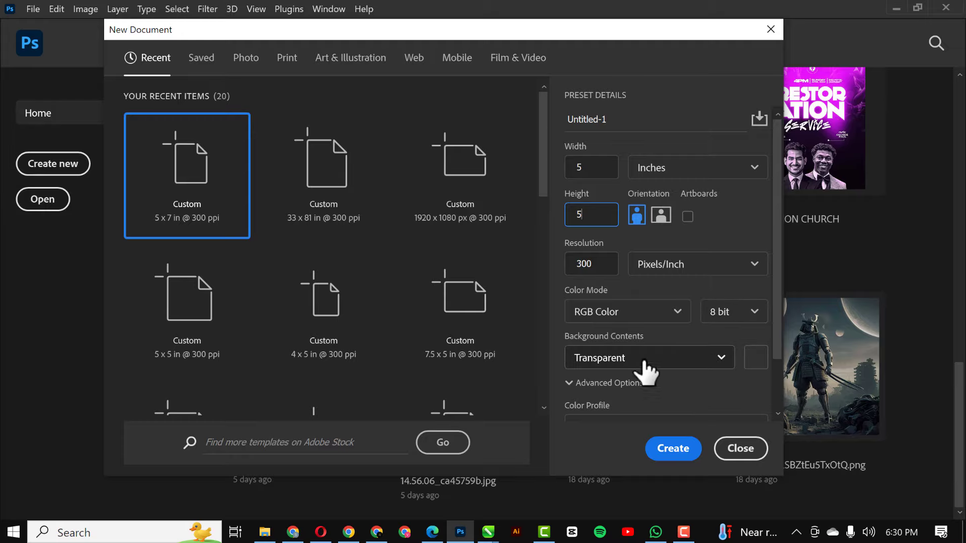
left_click(672, 448)
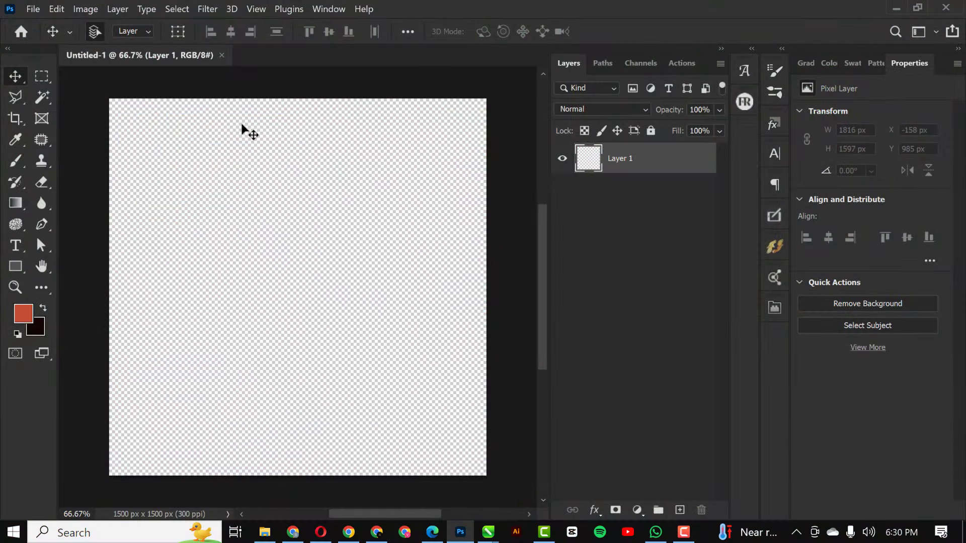
key("d")
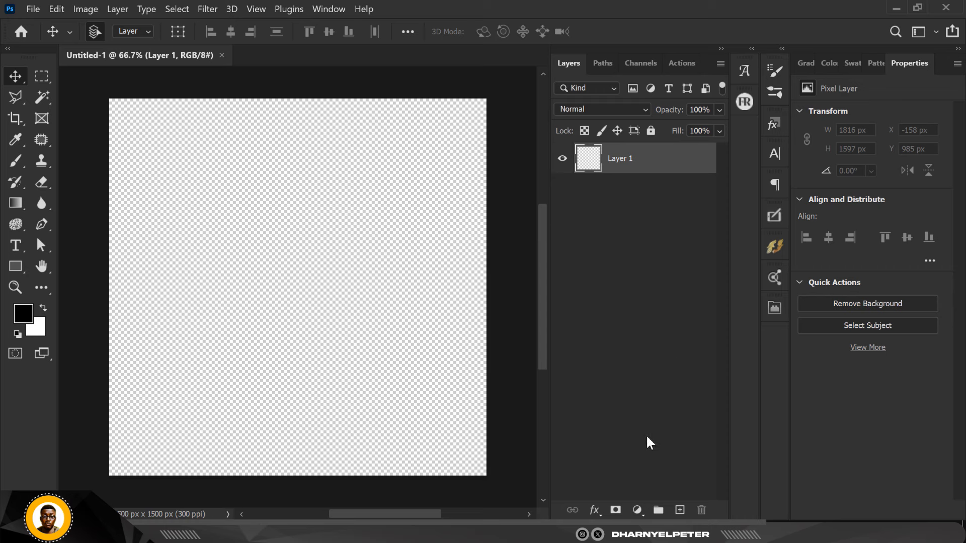
- Add a Solid Color fill layer in very dark red as the background
left_click(637, 510)
left_click(678, 250)
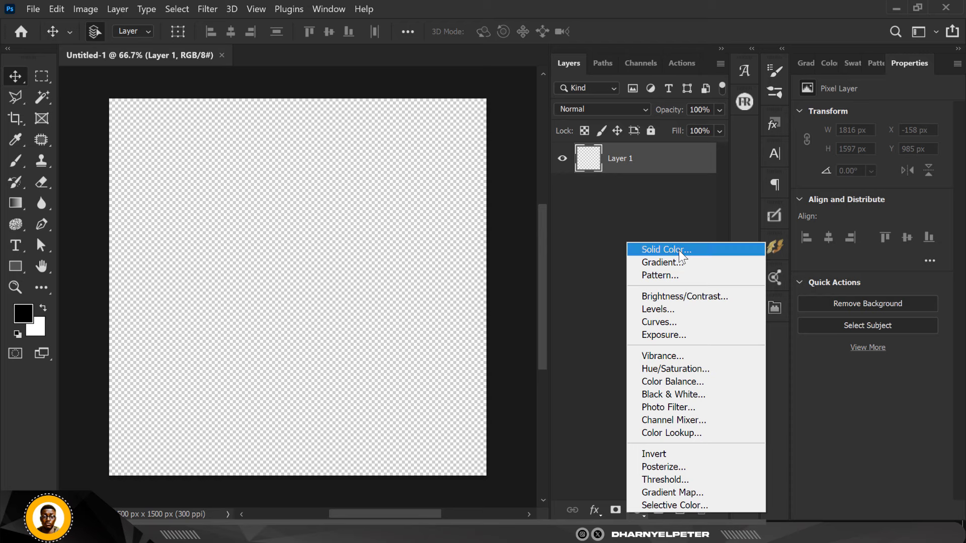
left_click_drag(730, 218, 747, 258)
left_click(898, 99)
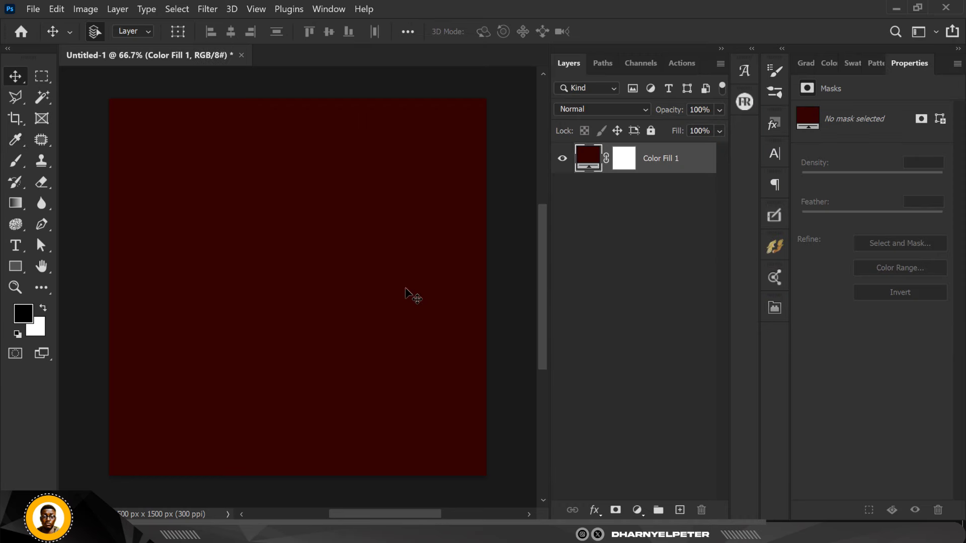
- Place the empty asphalt road city image from the RESOURCE folder and move it up to about Y 107 px
scroll(370, 289, "up", 2)
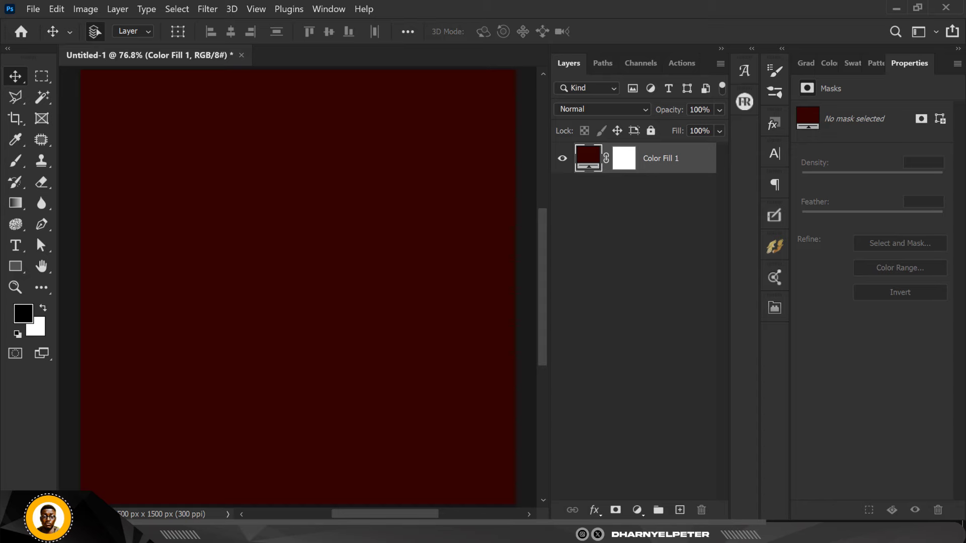
mouse_move(265, 533)
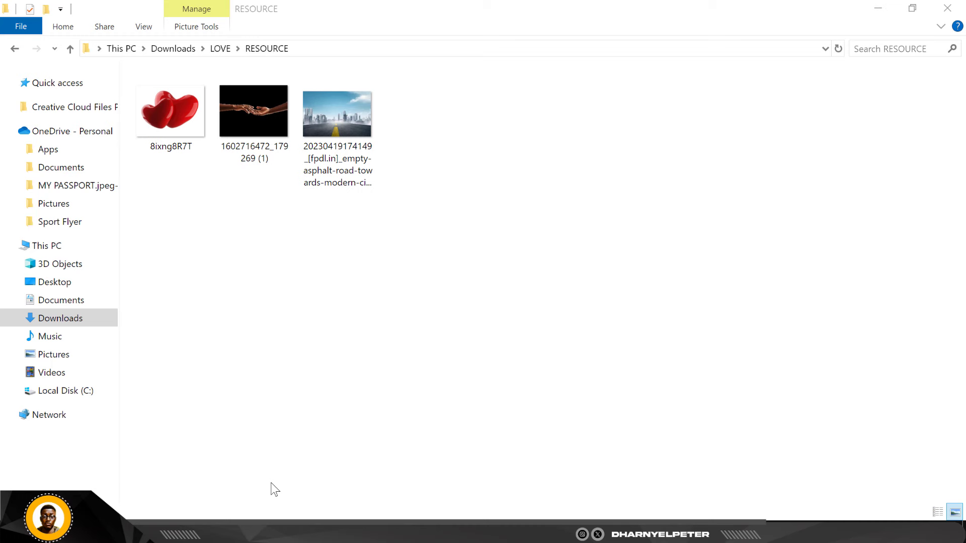
left_click(274, 488)
left_click(350, 143)
left_click_drag(332, 120, 278, 292)
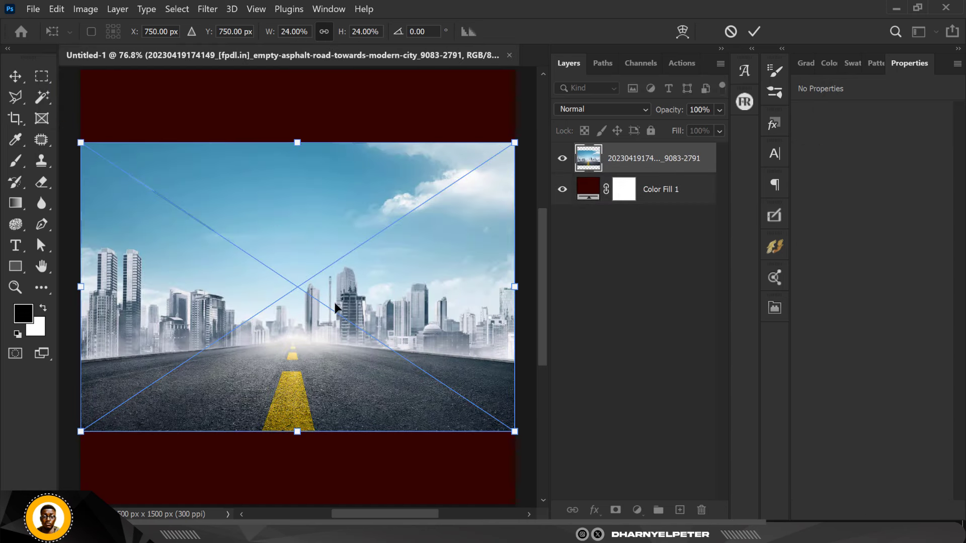
key("Return")
left_click_drag(343, 355, 342, 317)
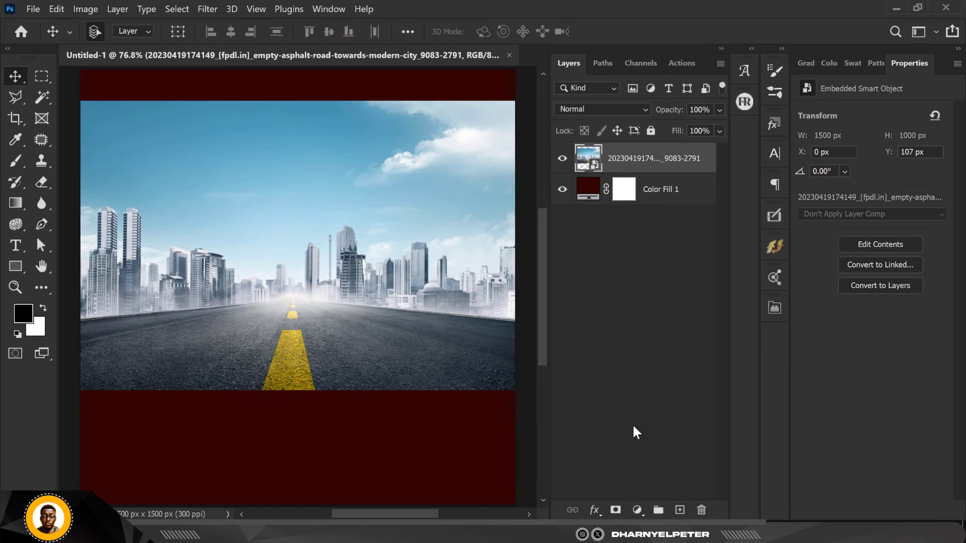
- Add a layer mask to the city image and fade its upper and lower parts with a soft 1200 px black brush
left_click(612, 511)
key("b")
scroll(224, 182, "down", 4)
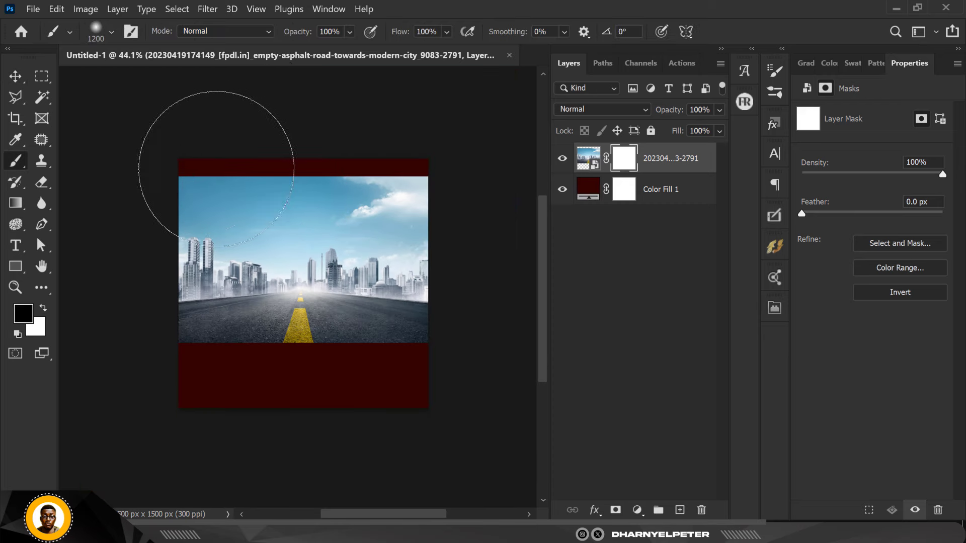
mouse_move(203, 146)
left_mouse_down()
mouse_move(478, 164)
mouse_move(338, 169)
mouse_move(168, 168)
left_mouse_up()
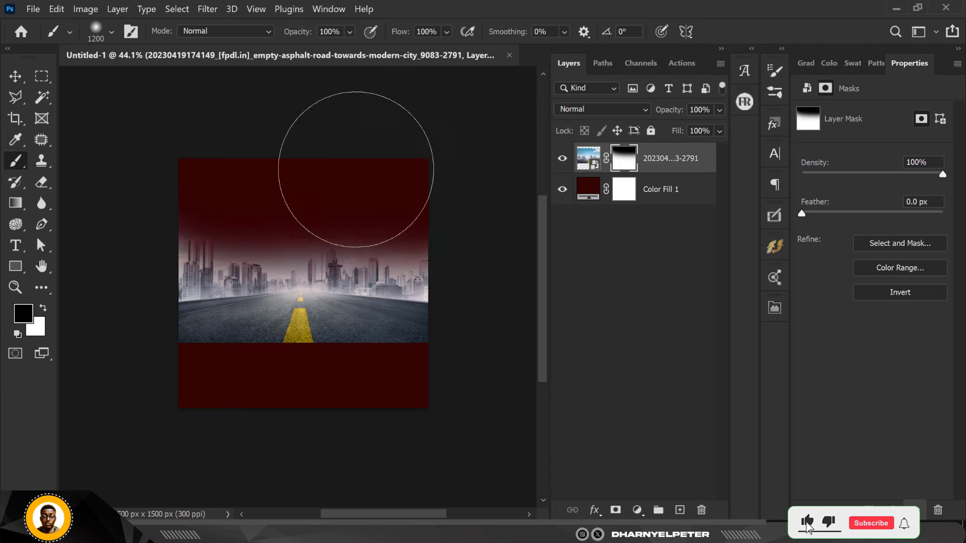
mouse_move(184, 392)
left_mouse_down()
mouse_move(358, 381)
mouse_move(466, 388)
mouse_move(126, 378)
mouse_move(358, 406)
left_mouse_up()
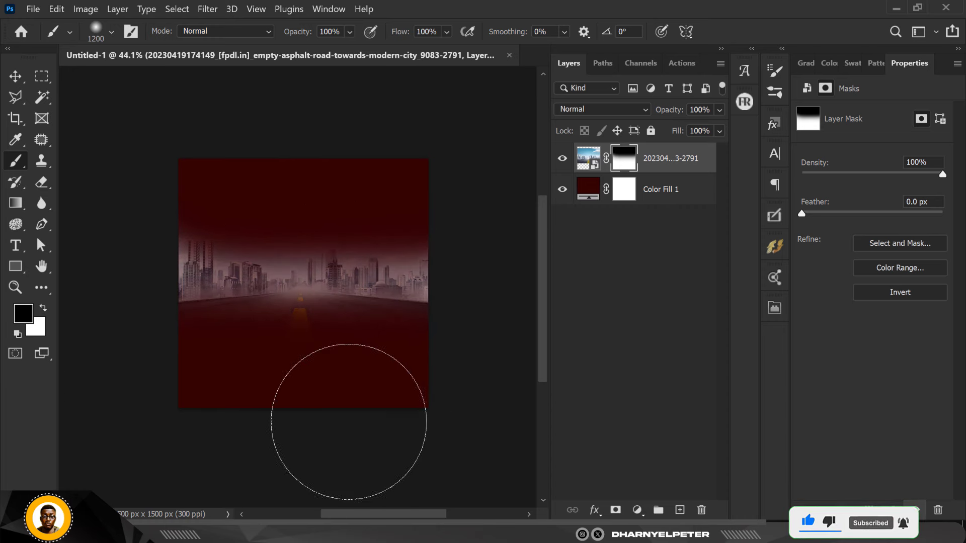
scroll(216, 274, "up", 3)
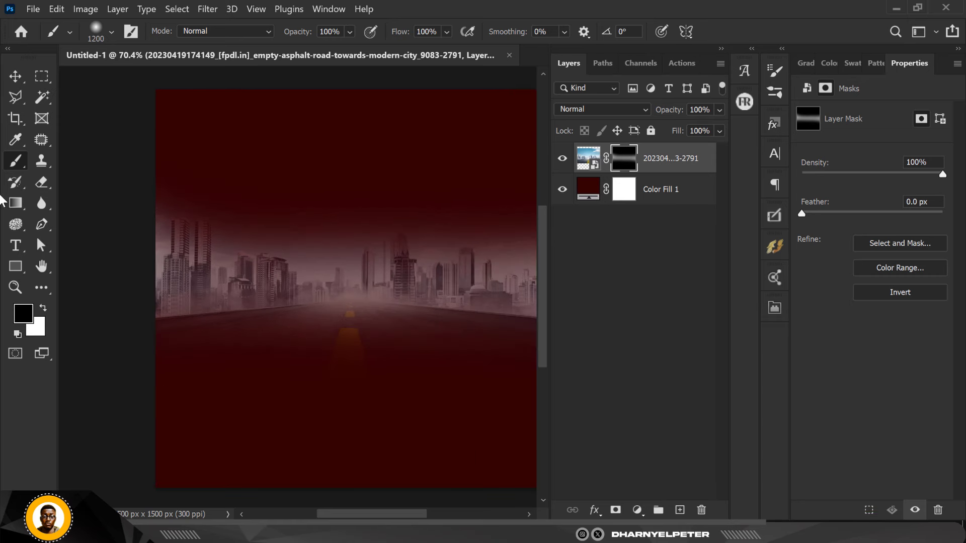
- Set the city image layer's blend mode to Overlay, undoing and redoing it once to compare
left_click(11, 82)
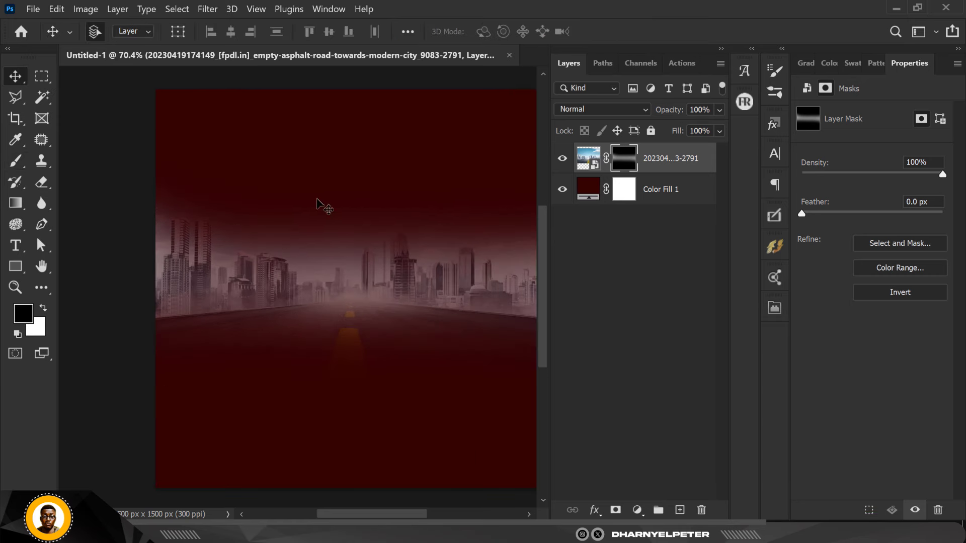
left_click(586, 160)
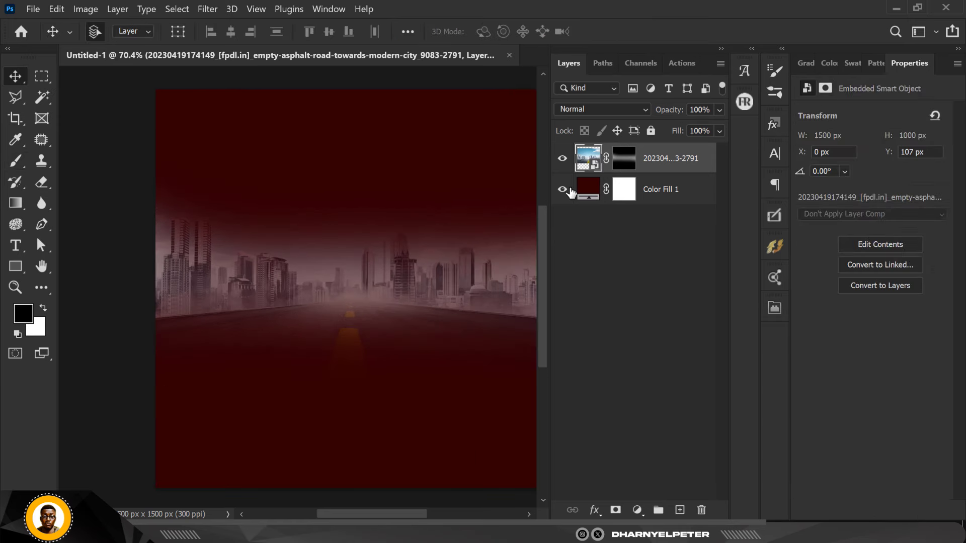
left_click(585, 109)
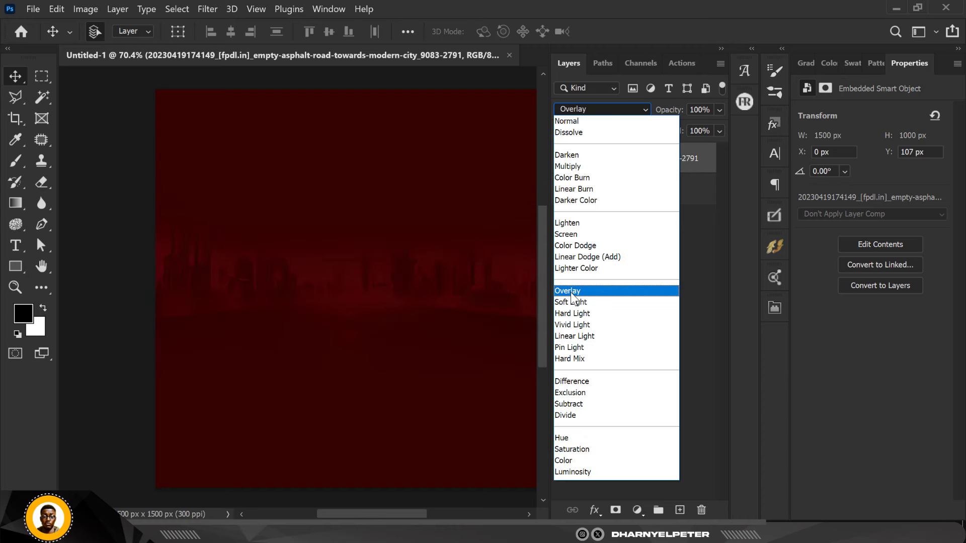
left_click(571, 292)
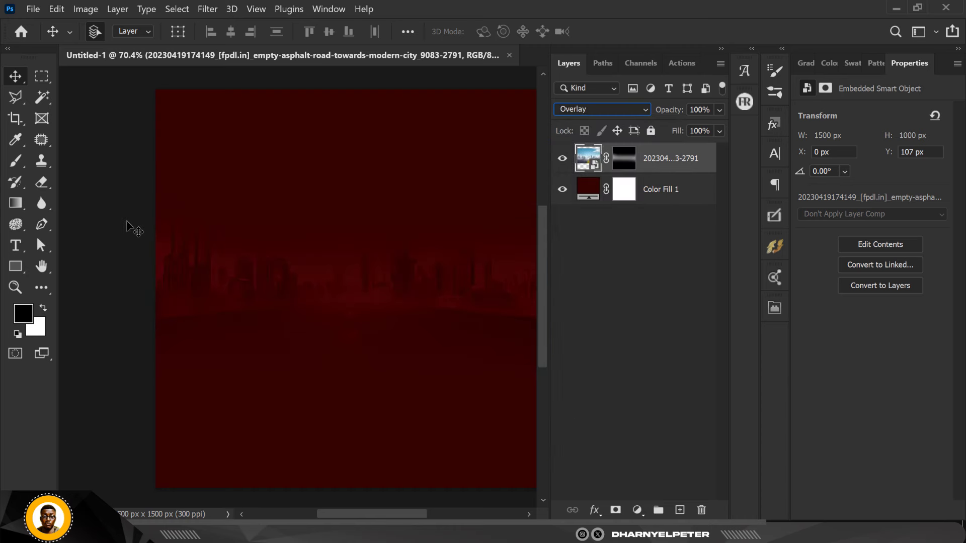
key("ctrl+z")
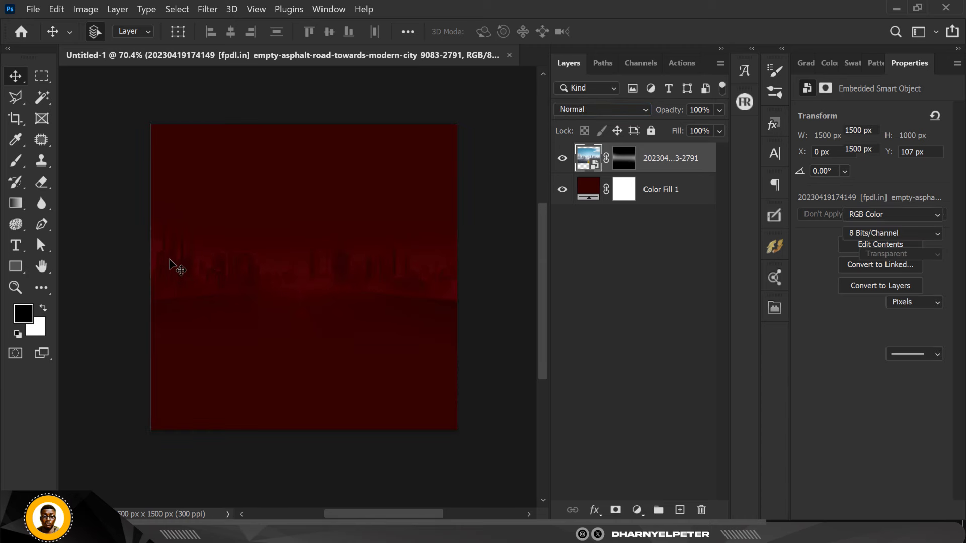
key("ctrl+0")
key("ctrl+shift+z")
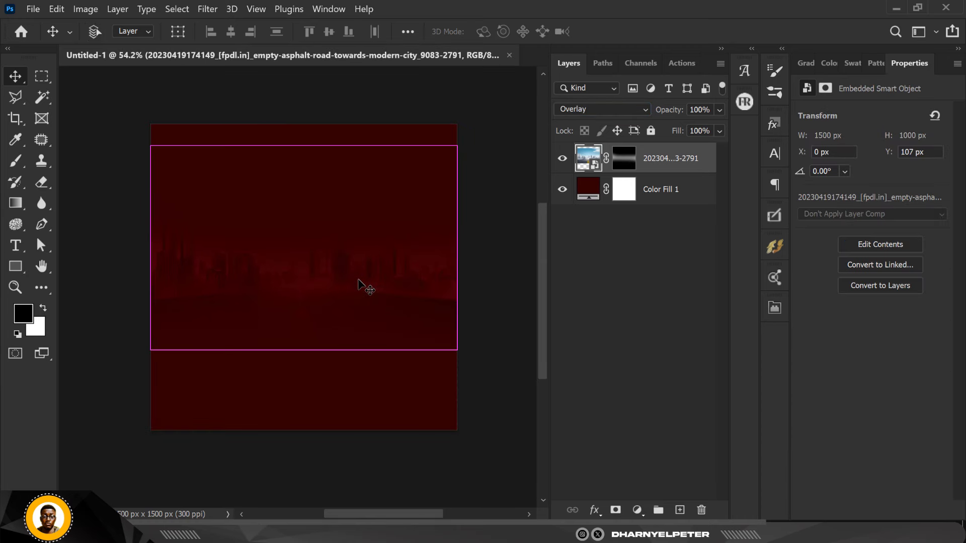
- Scale the city image up proportionally from its centre to about 130%
key("ctrl+t")
left_click_drag(456, 350, 502, 381)
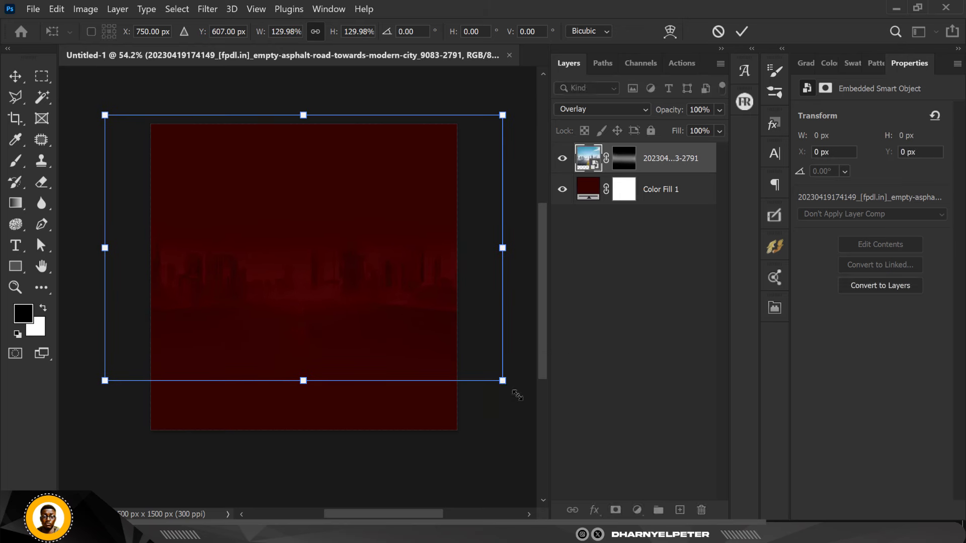
key("Return")
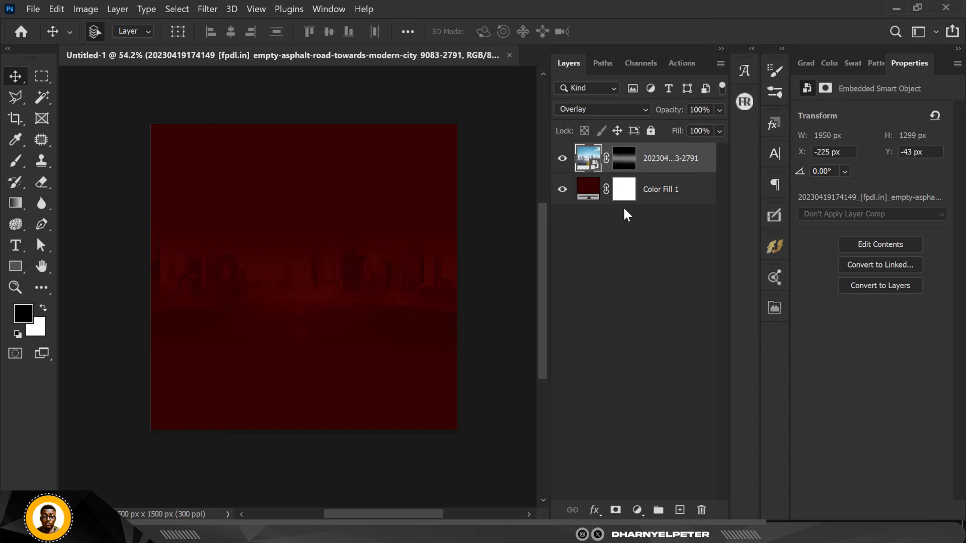
- Duplicate the city image layer and lower the copy's opacity to about 49%
key("ctrl+j")
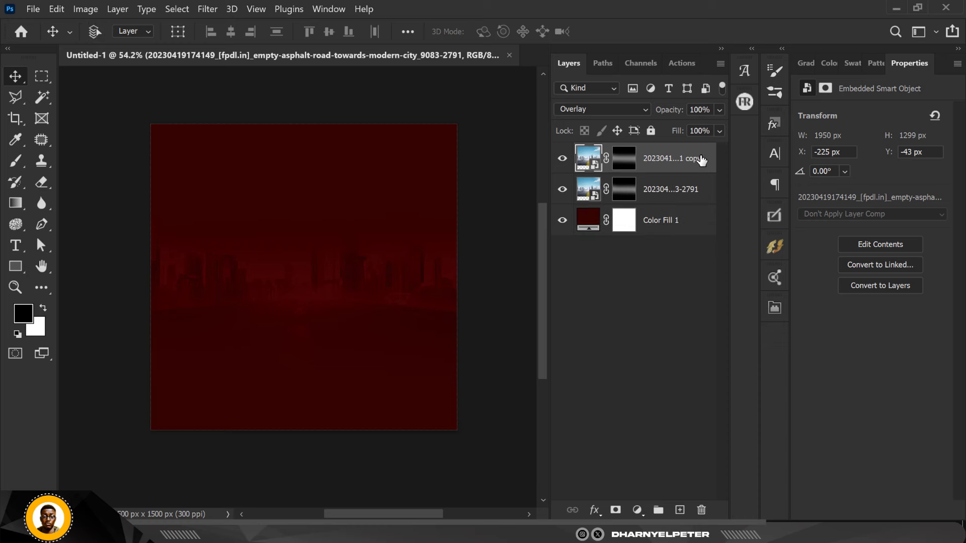
left_click(719, 109)
left_click_drag(714, 122, 680, 127)
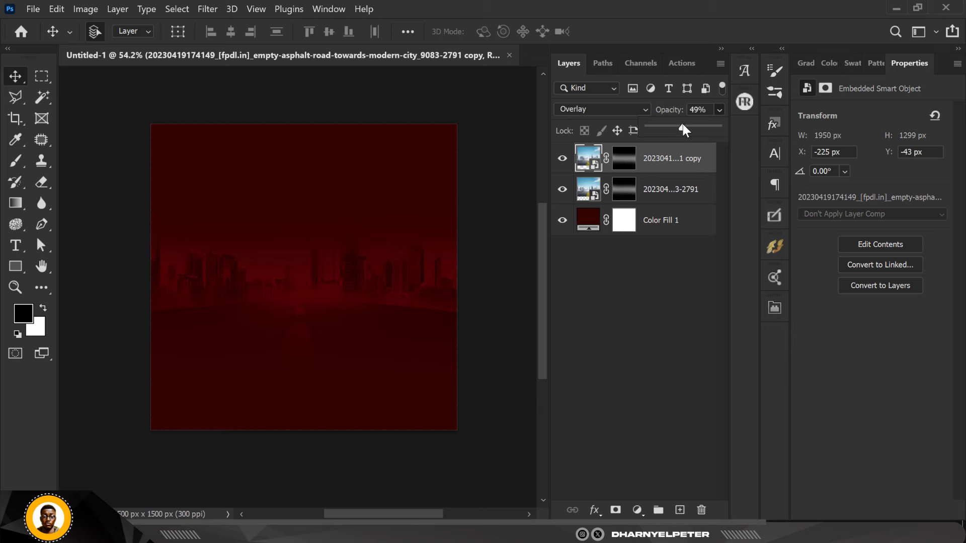
left_click(691, 111)
left_click(103, 136)
key("ctrl+plus")
key("ctrl+plus")
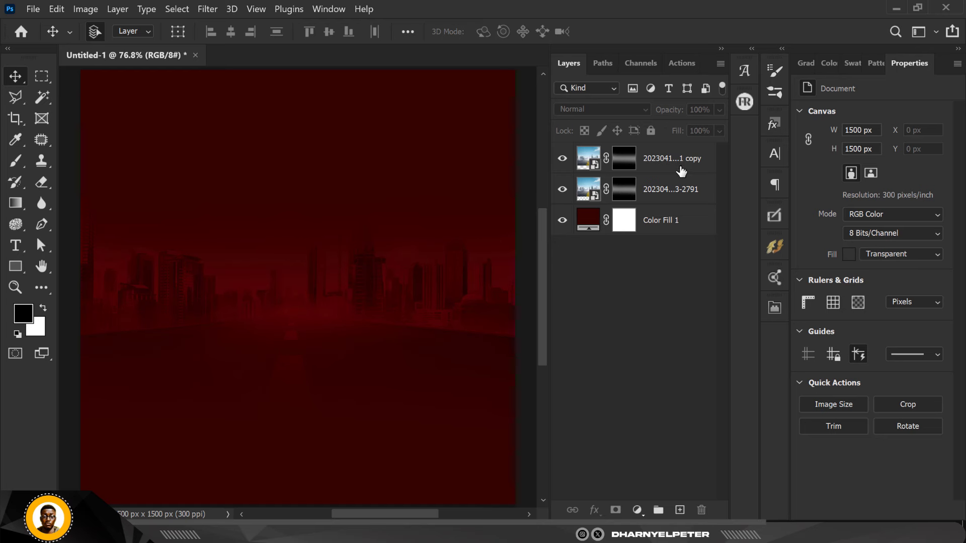
- Group the two city image layers and reduce the group's opacity to 58%
left_click(680, 195)
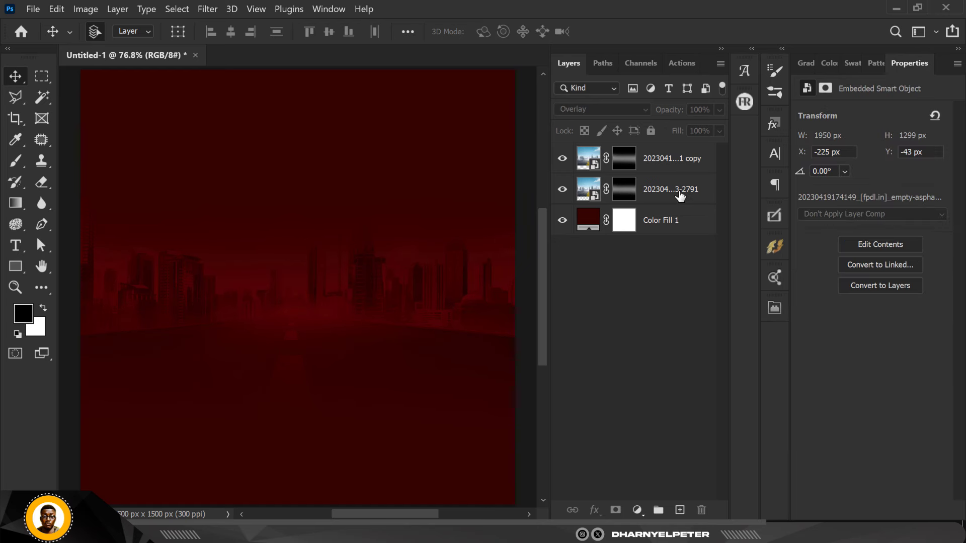
left_click(679, 159, "shift")
key("ctrl+g")
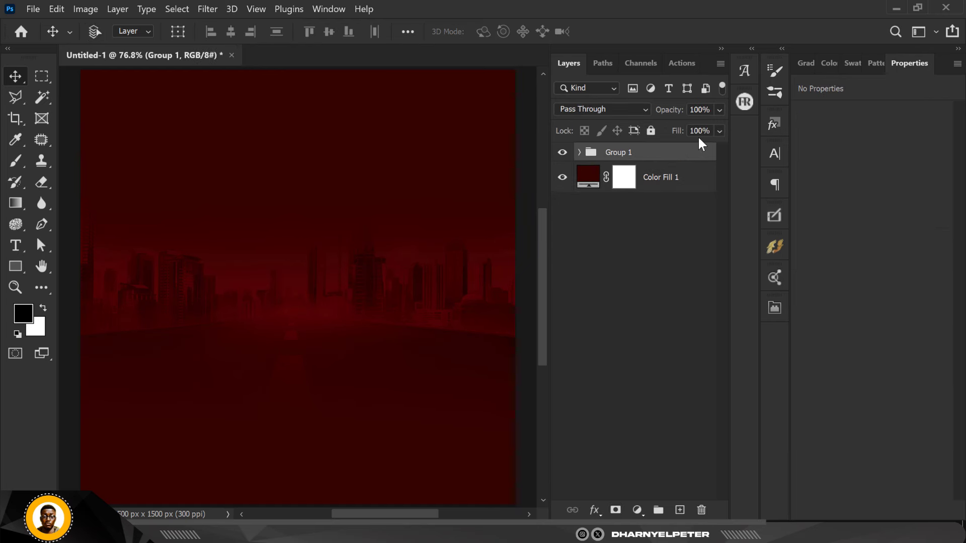
left_click(719, 130)
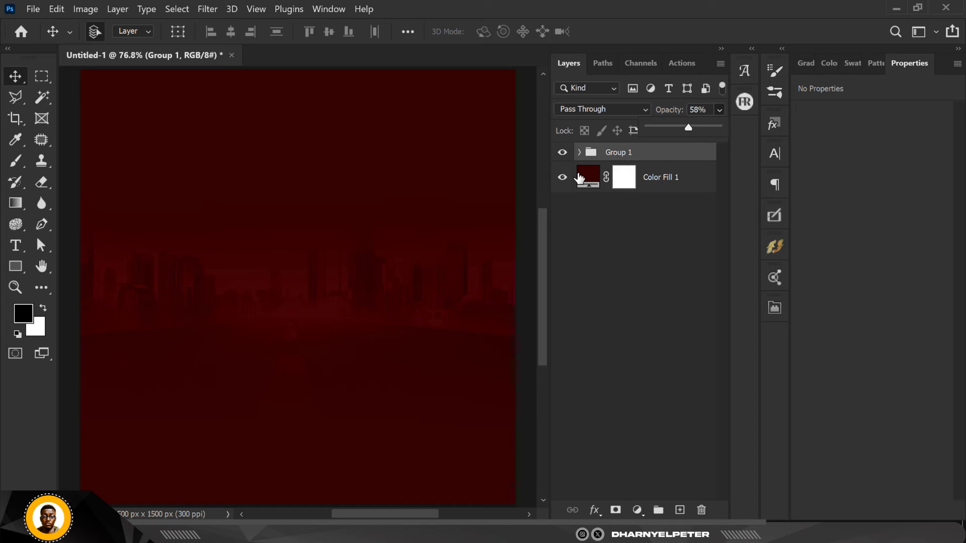
- Rename the group of city image layers to BG1
left_click(617, 156)
double_click(616, 156)
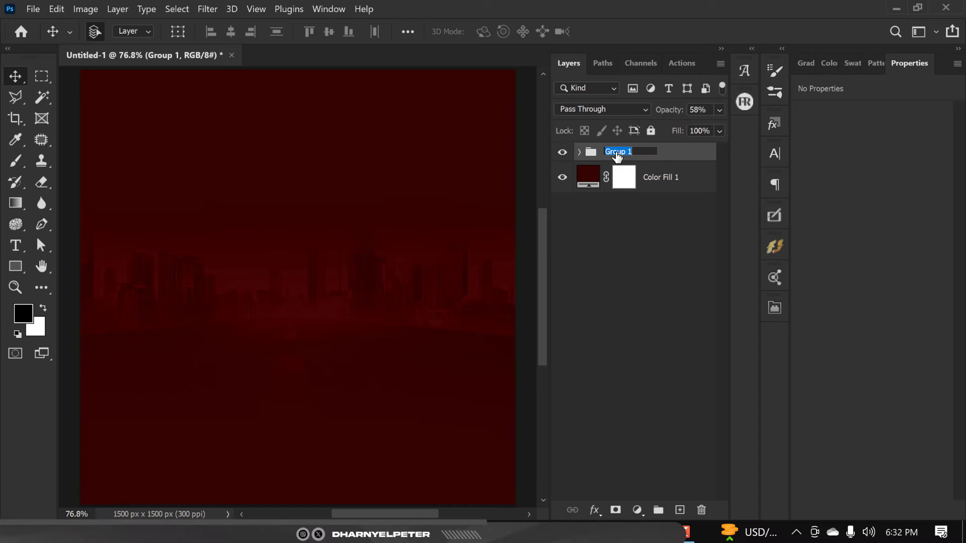
type("BG1")
left_click(661, 330)
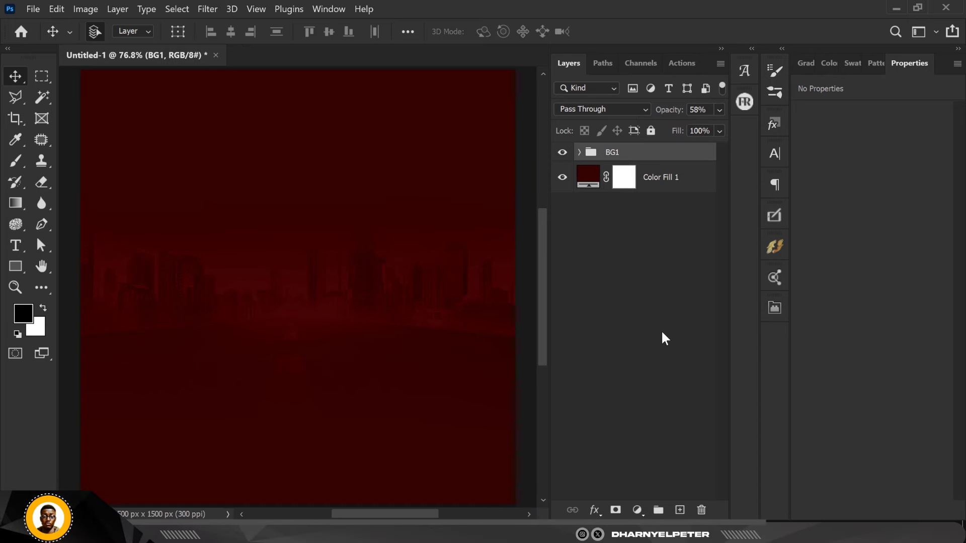
- Add a text layer reading LOVE above the BG1 group and move it near the canvas centre
left_click(626, 157)
left_click(15, 245)
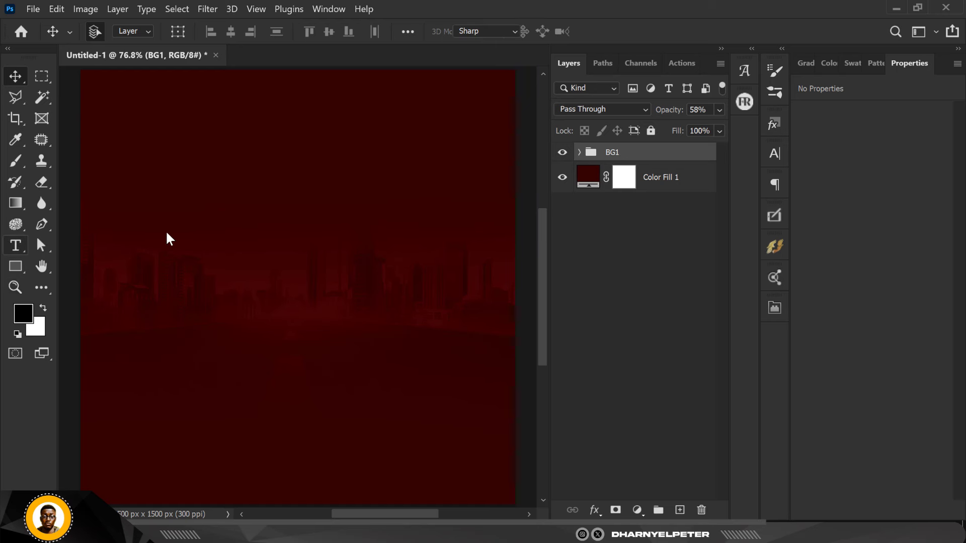
left_click(182, 194)
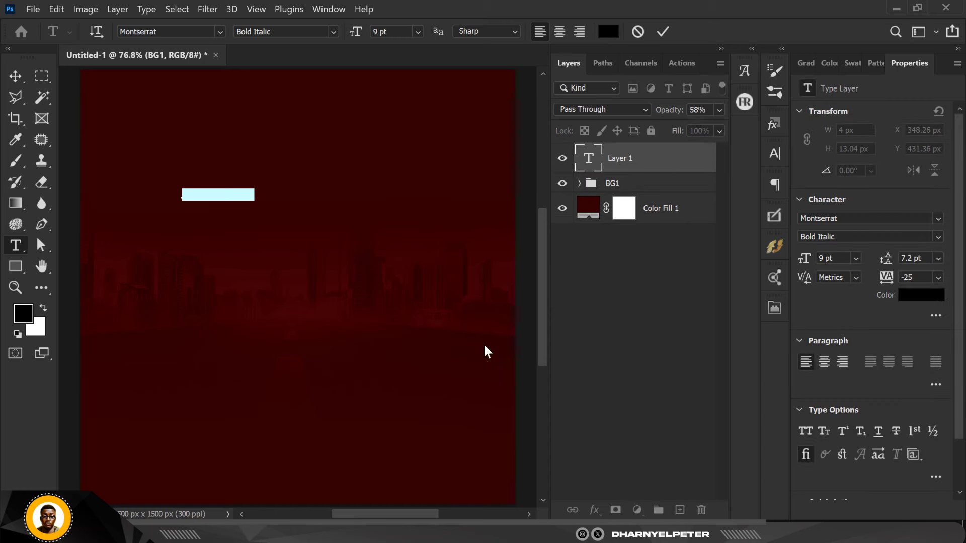
left_click(219, 200)
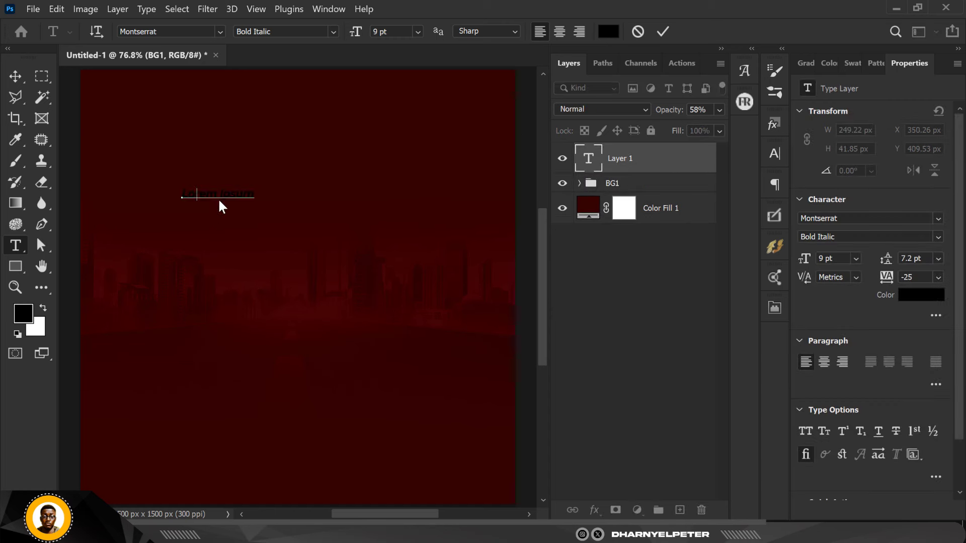
left_click(15, 76)
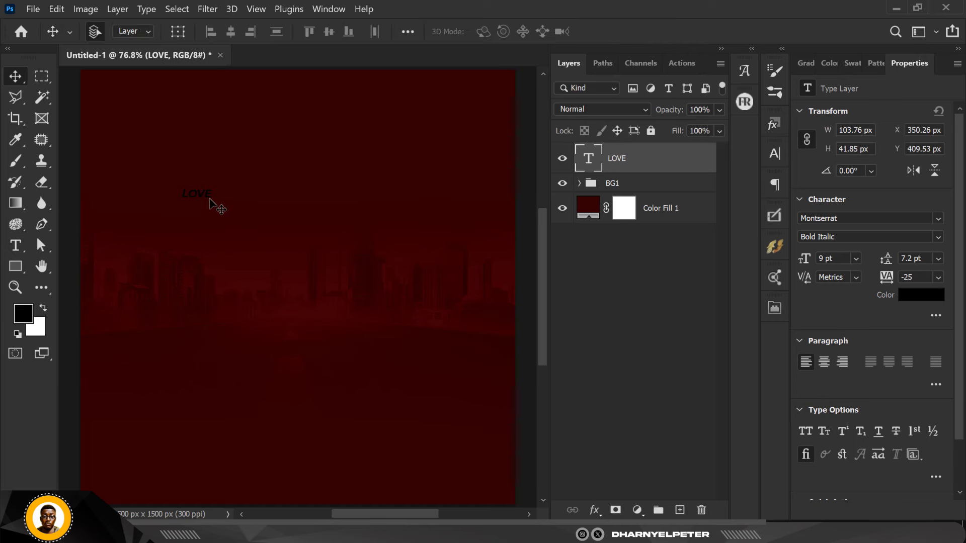
left_click_drag(207, 196, 296, 275)
- Change the LOVE text colour to white
left_click(932, 296)
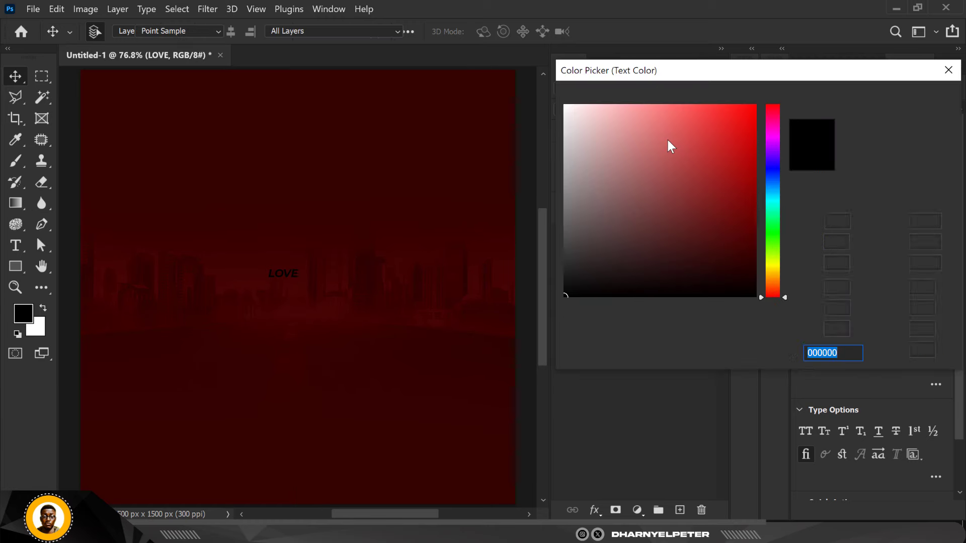
left_click_drag(570, 112, 553, 105)
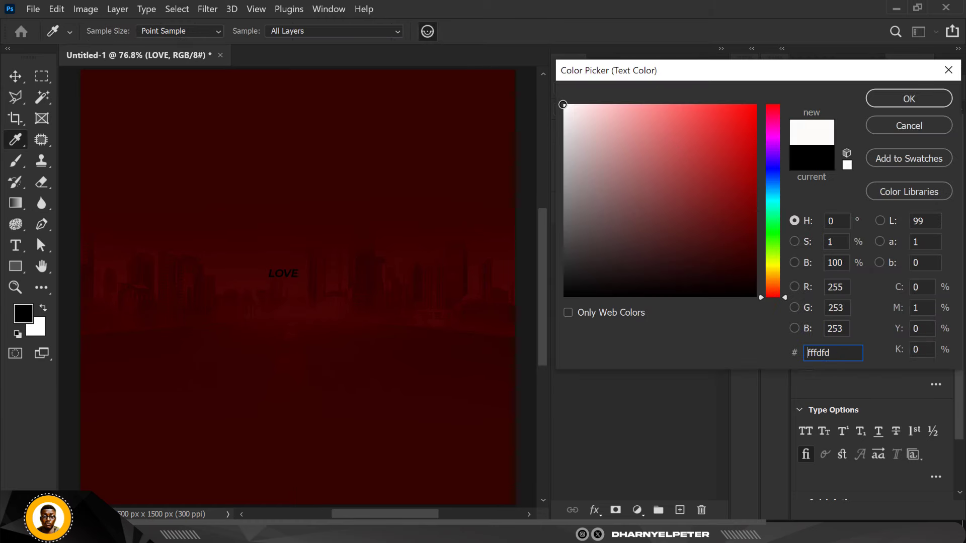
left_click(891, 99)
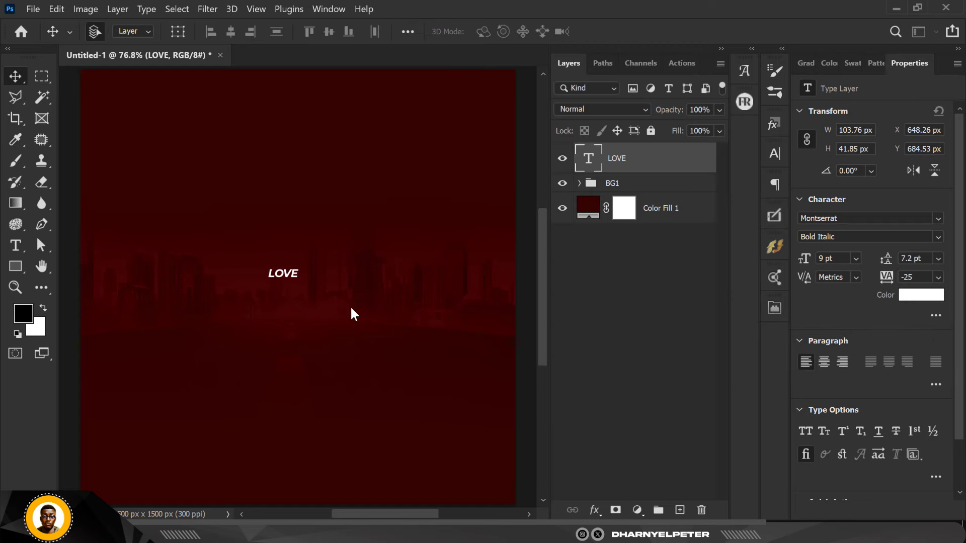
- Set the LOVE text to ExtraBold Italic at 72 pt and centre it horizontally in the upper half of the canvas
left_click(937, 234)
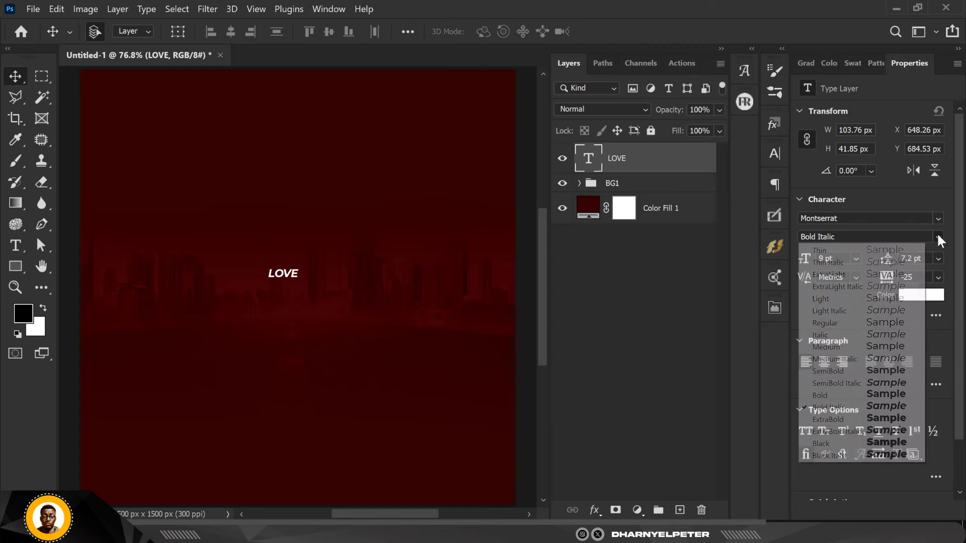
left_click(857, 426)
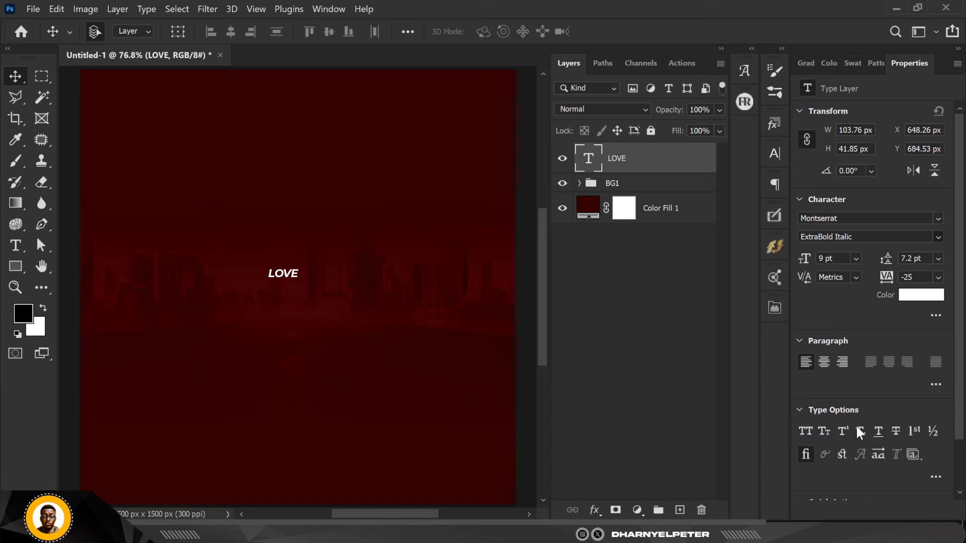
left_click(855, 258)
left_click(840, 453)
left_click_drag(411, 259, 318, 266)
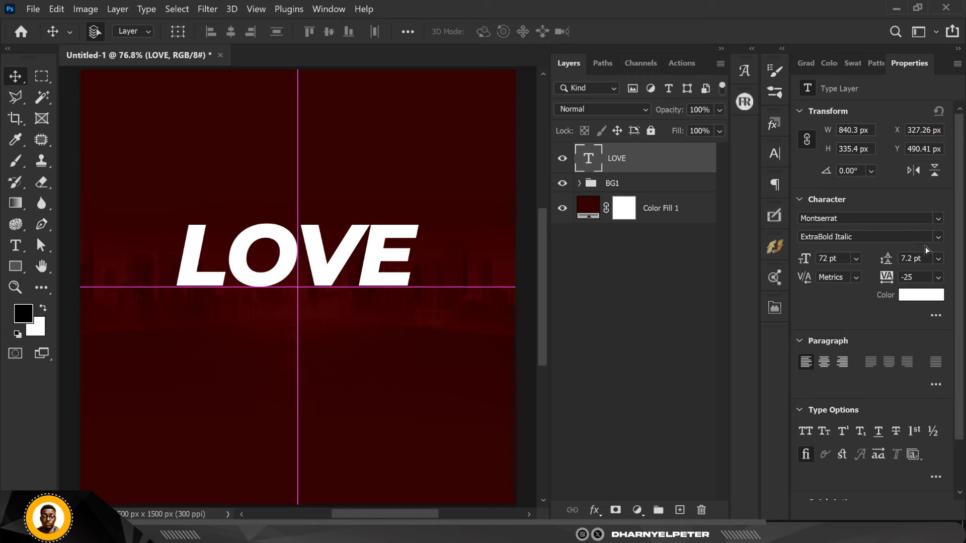
- Set the LOVE text's font style to Black Italic and its tracking to -50
left_click(933, 235)
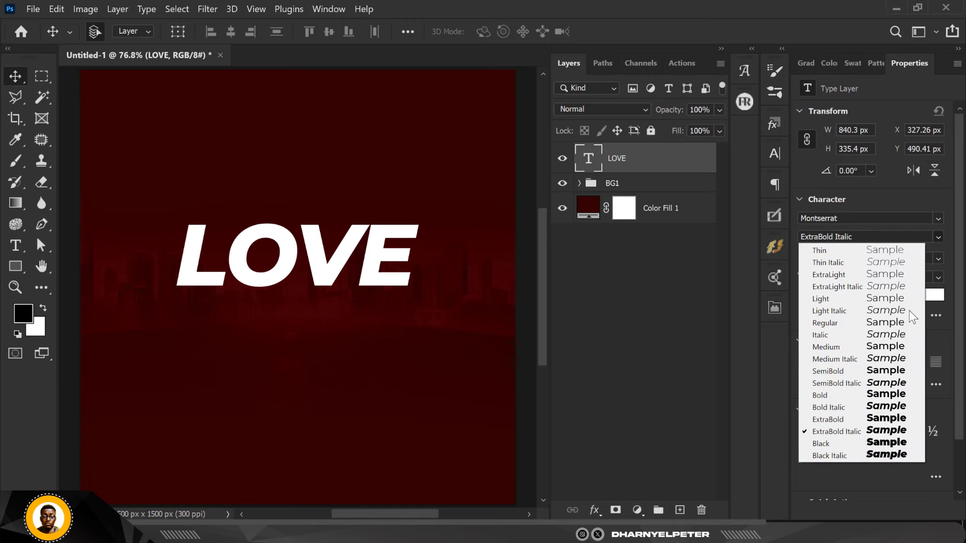
left_click(840, 455)
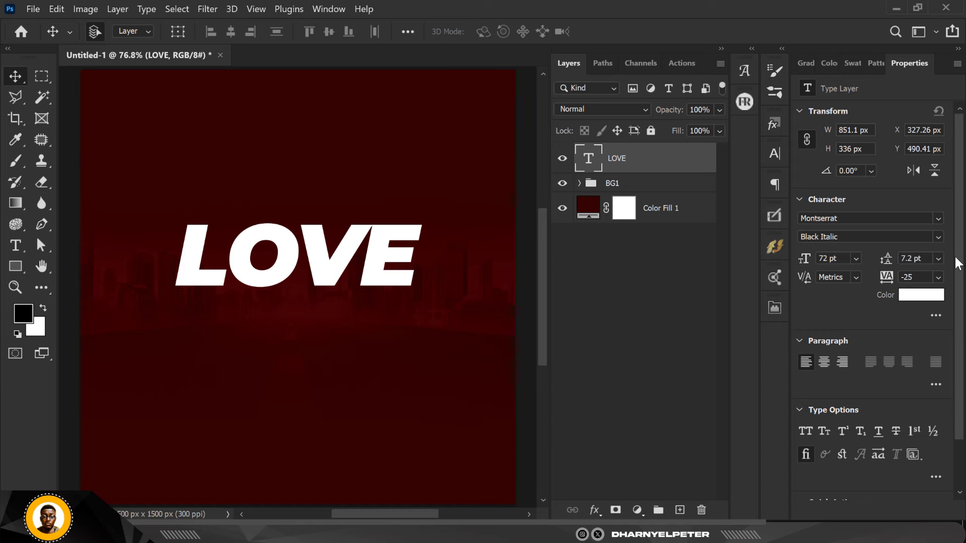
left_click(937, 277)
left_click(920, 310)
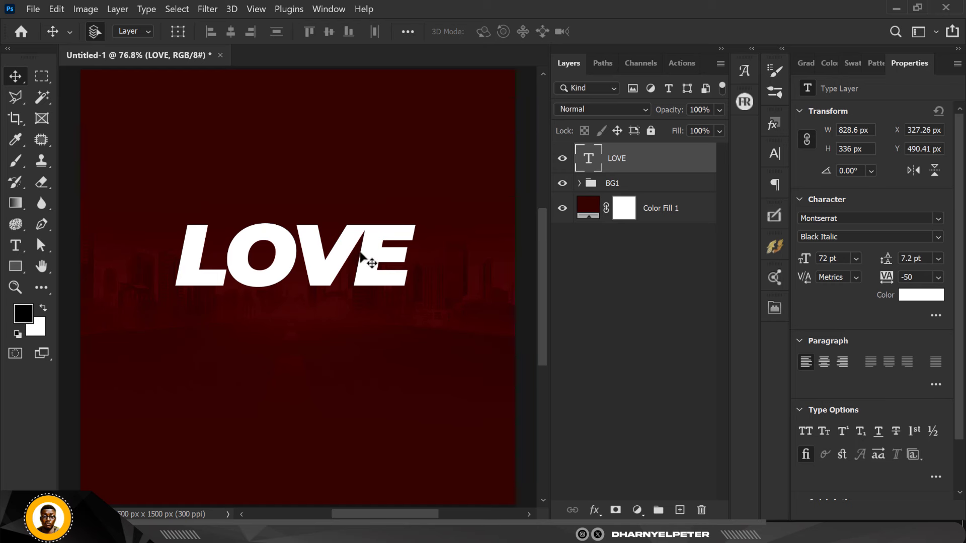
- Move the LOVE text higher on the canvas and scale it up proportionally to about 124%
left_click_drag(324, 261, 335, 245)
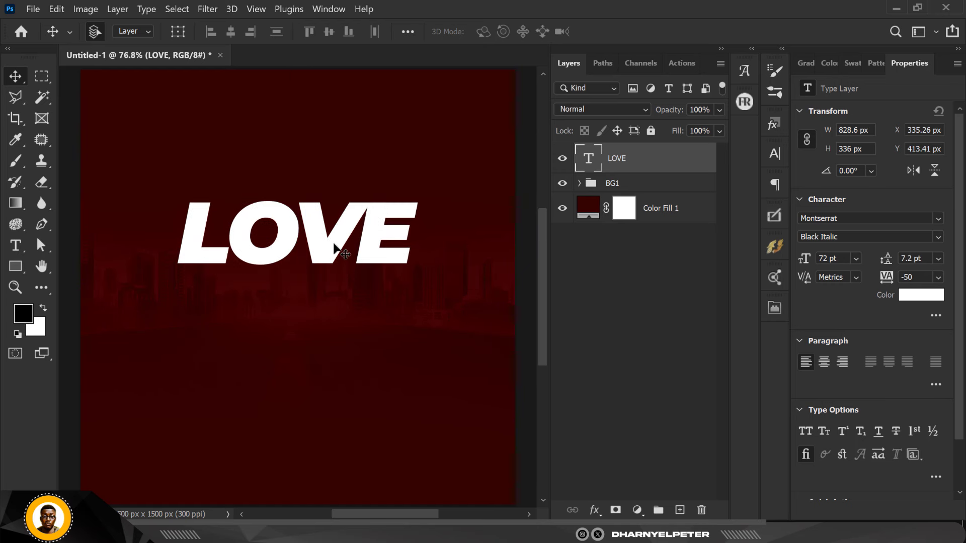
key("ctrl+t")
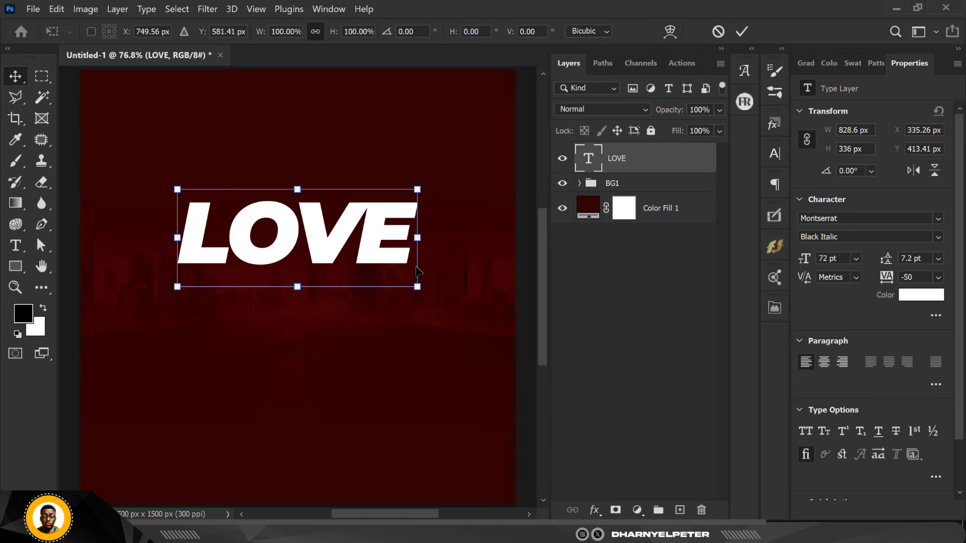
left_click_drag(417, 285, 445, 299)
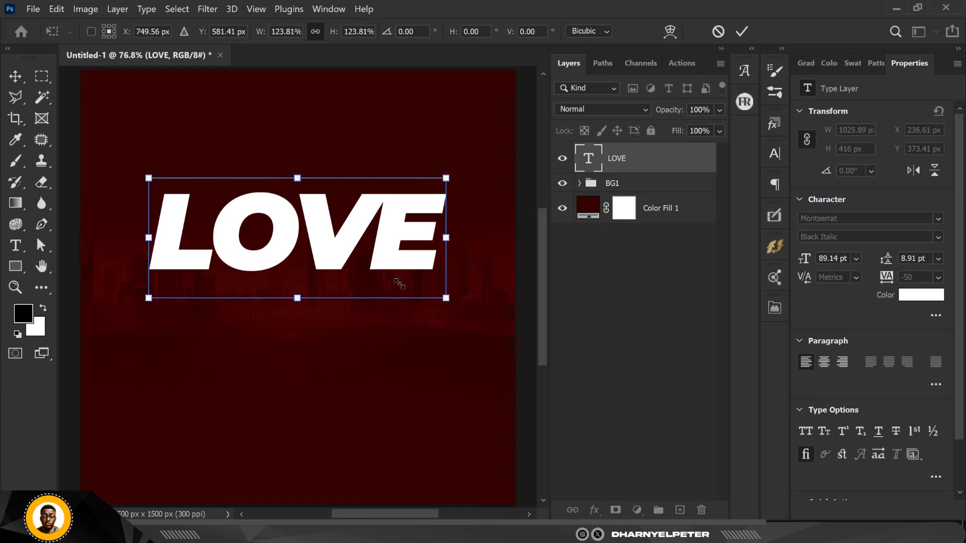
key("Return")
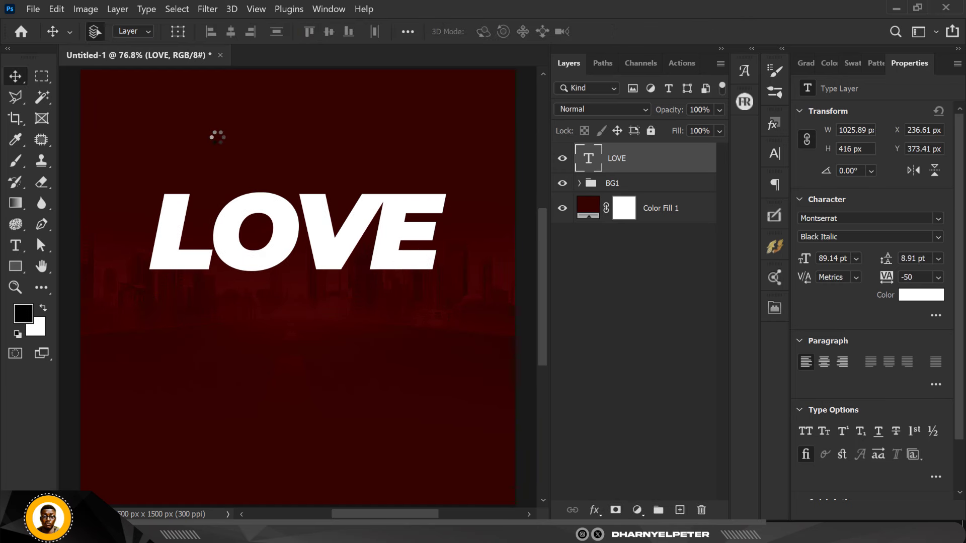
left_click_drag(295, 221, 294, 212)
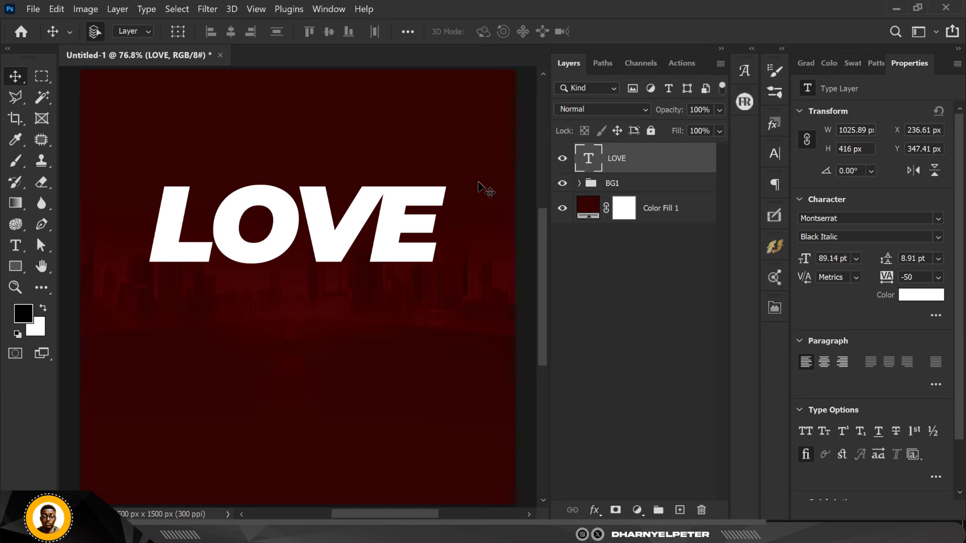
- Duplicate the LOVE text twice and stack the copies directly below the original as three tight, aligned lines
key("ctrl+j")
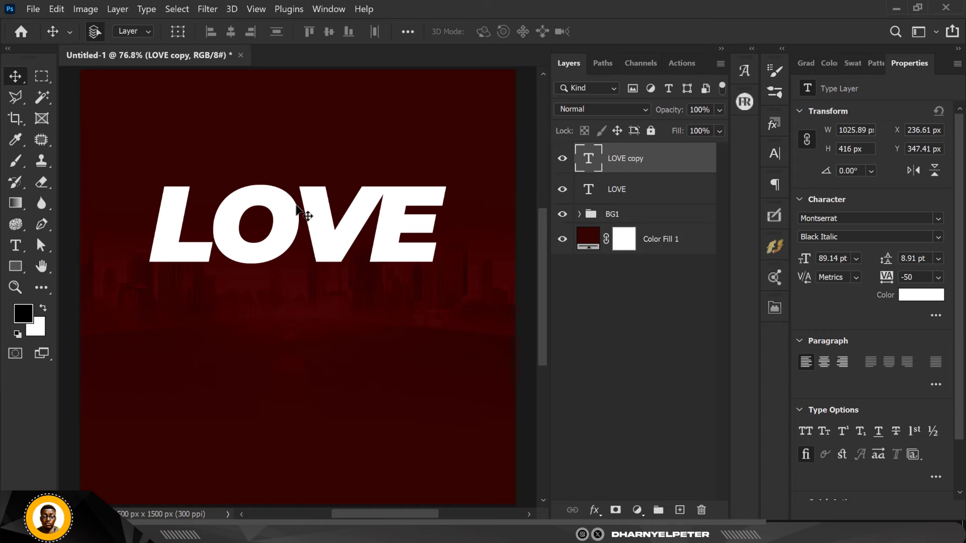
left_click_drag(287, 227, 293, 290)
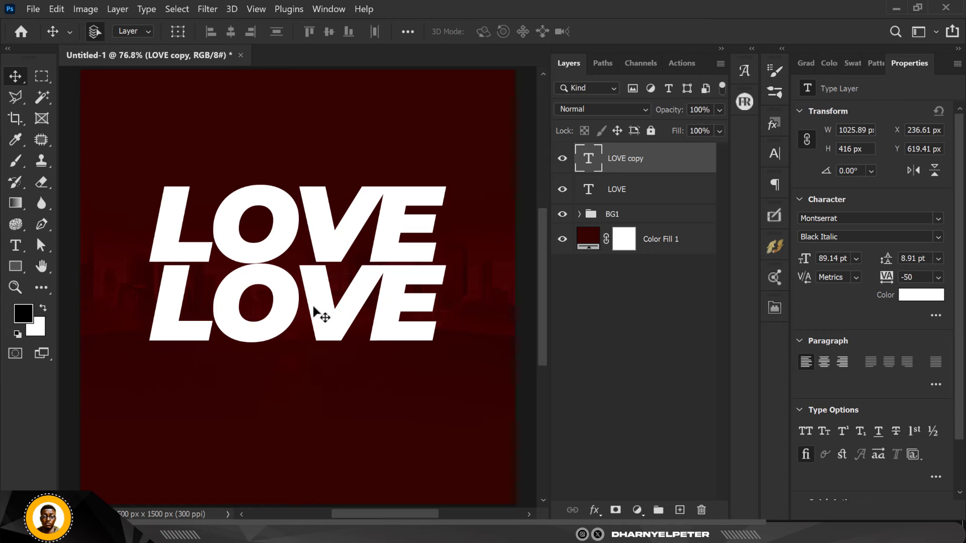
key("ctrl+j")
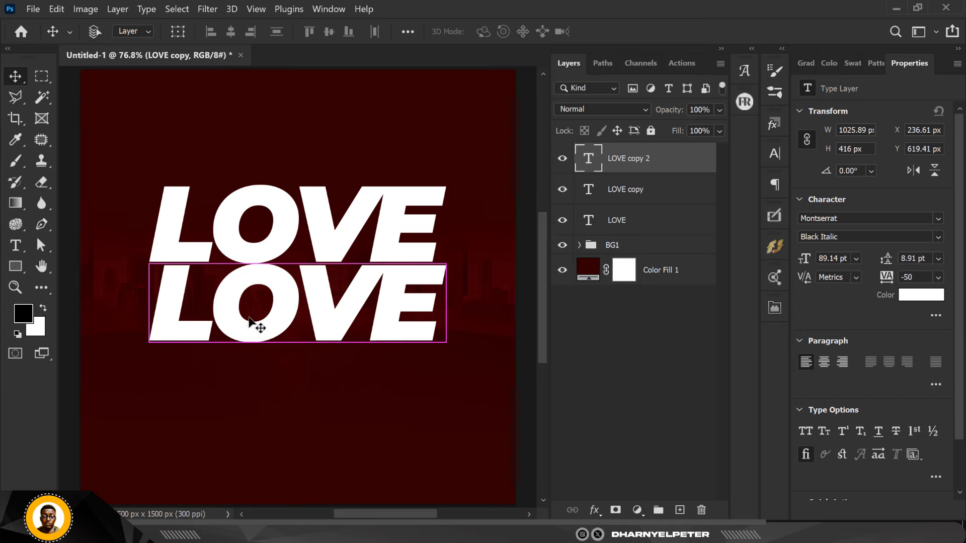
scroll(312, 303, "up", 1)
left_click_drag(323, 300, 313, 386)
scroll(347, 247, "down", 4)
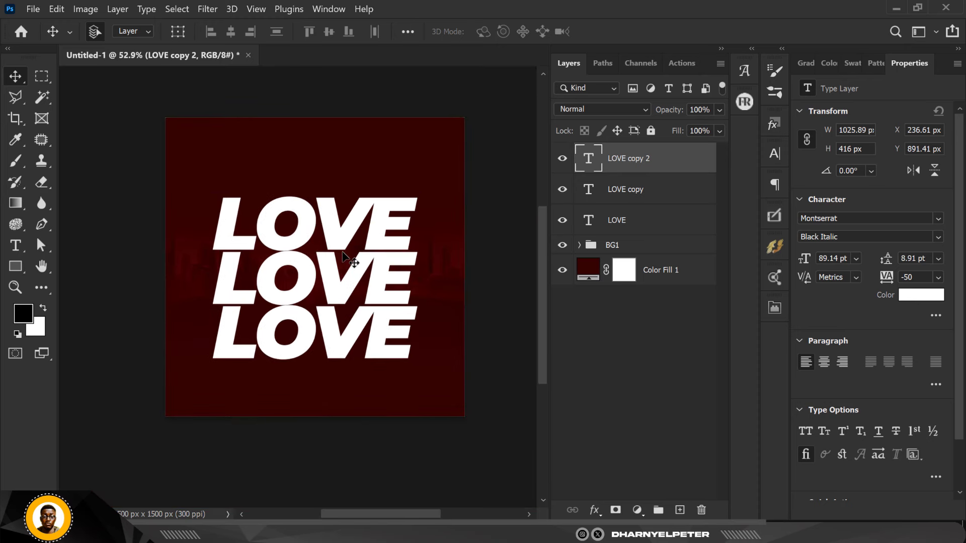
- Select all three LOVE text layers and nudge them up together by about 90 px
left_click(637, 224)
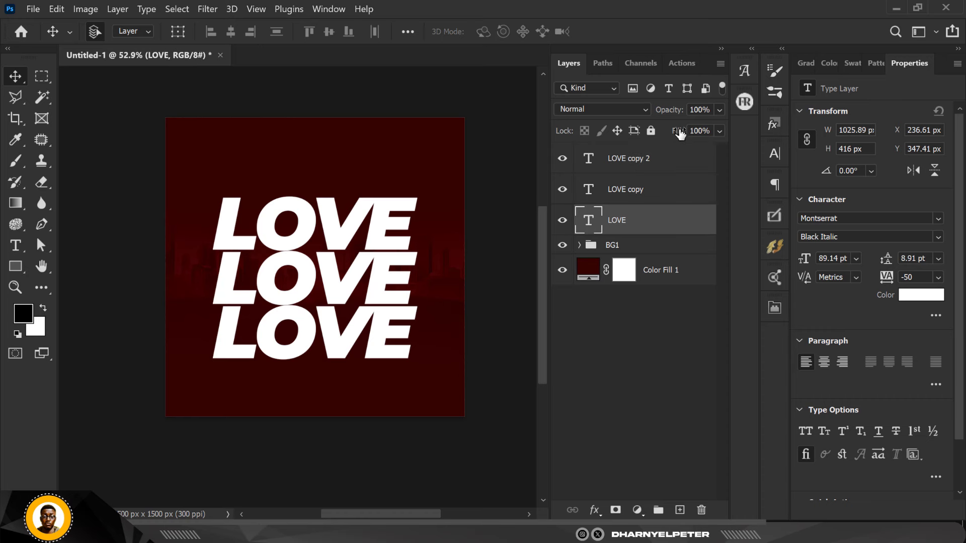
left_click(676, 160, "shift")
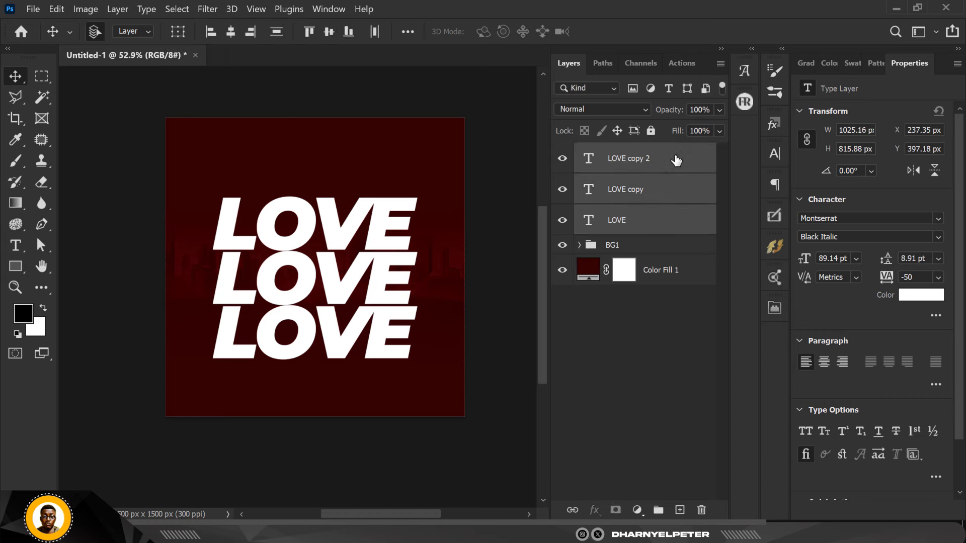
key("shift+Up")
key("shift+Up")
key("shift+Up")
key("shift+Up")
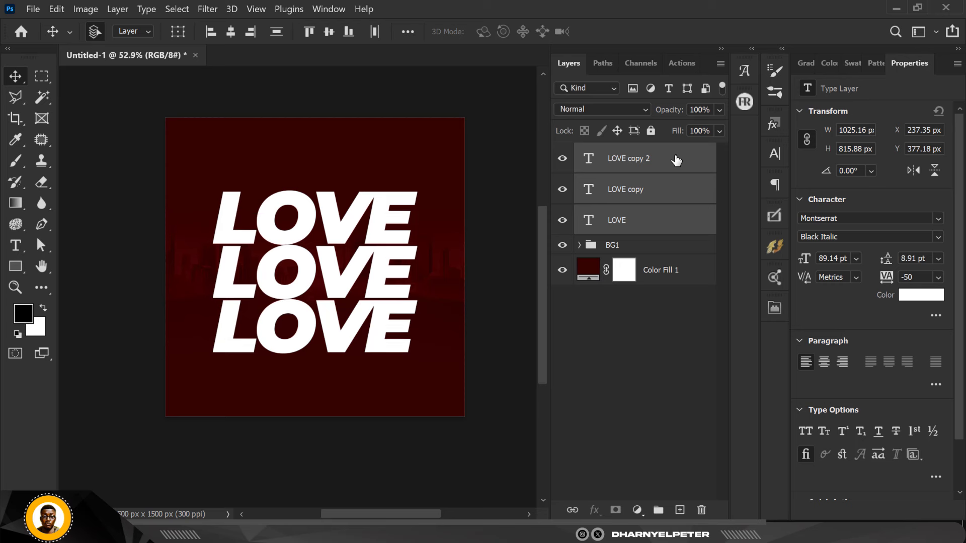
key("shift+Up")
key("shift+Up")
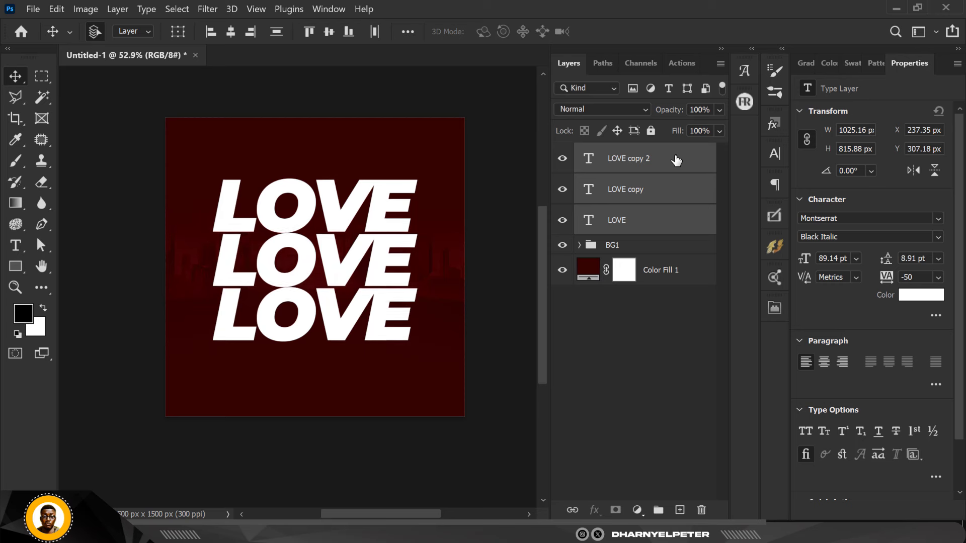
scroll(379, 193, "up", 3)
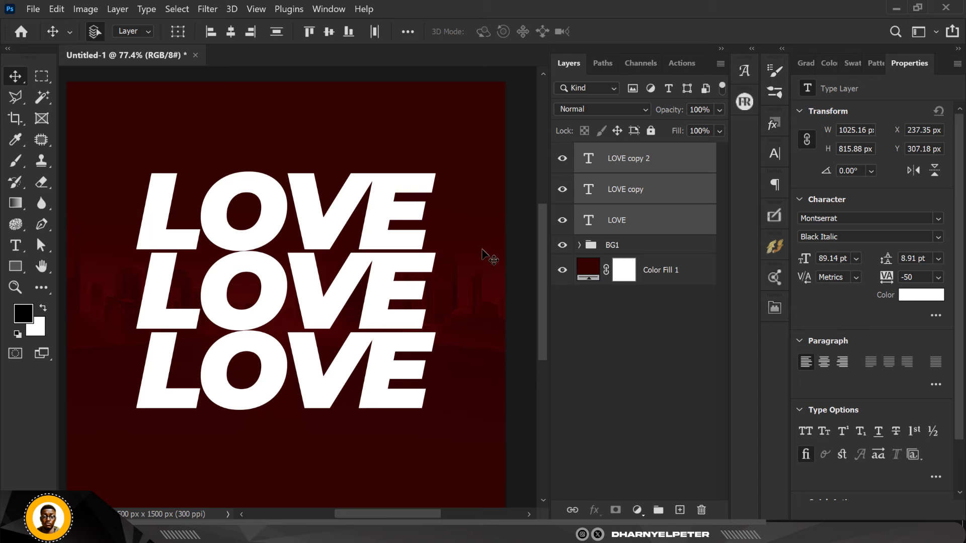
scroll(460, 243, "down", 1)
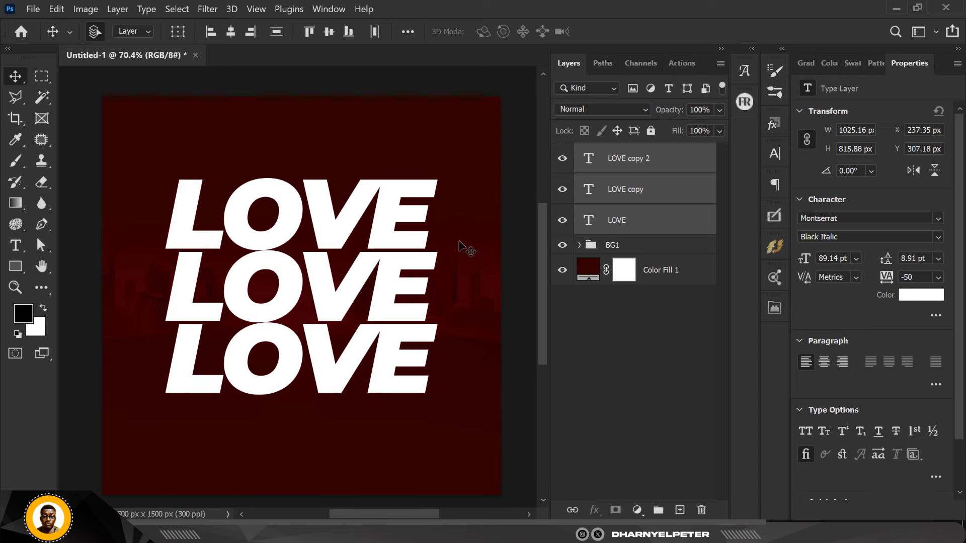
- Add a text layer reading Spread and place it above the top LOVE line
left_click(21, 247)
left_click(275, 184)
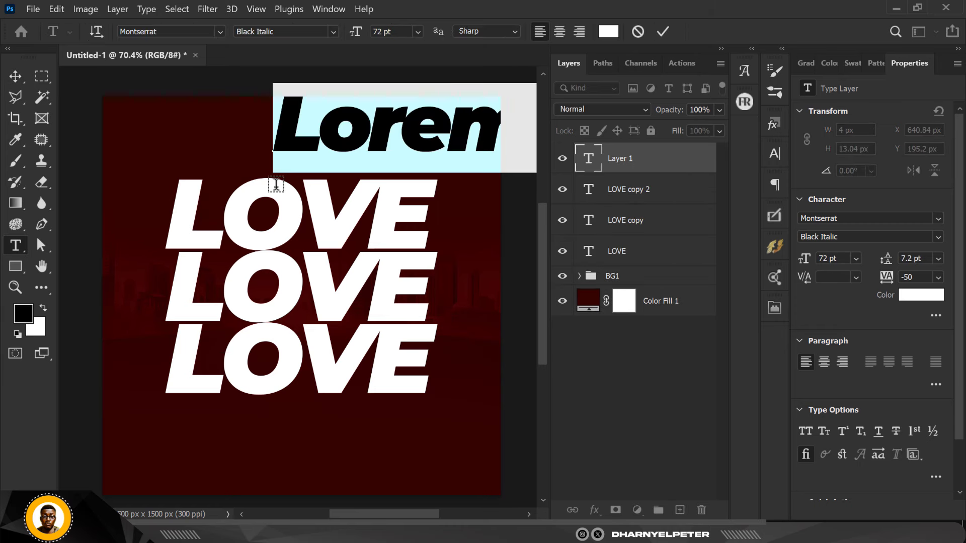
type("Spread Love")
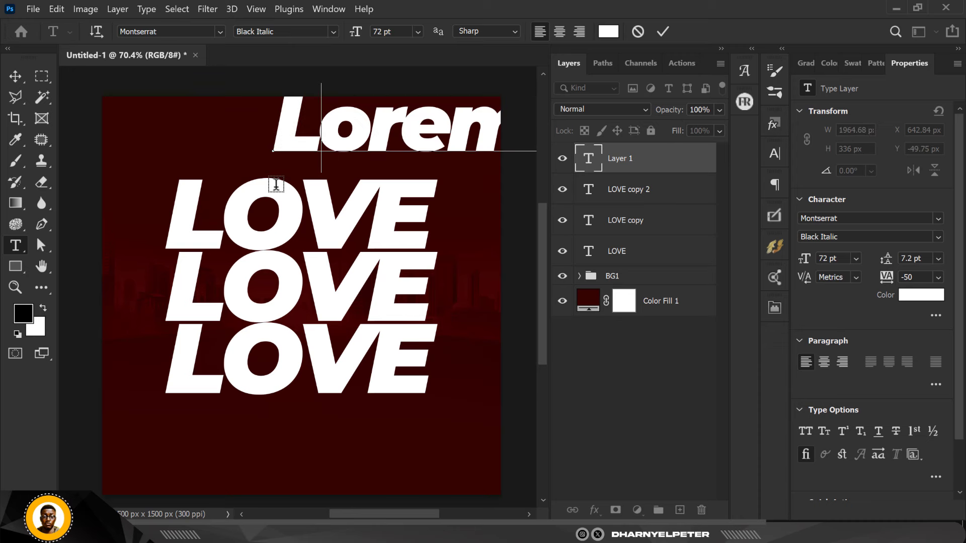
left_click(15, 76)
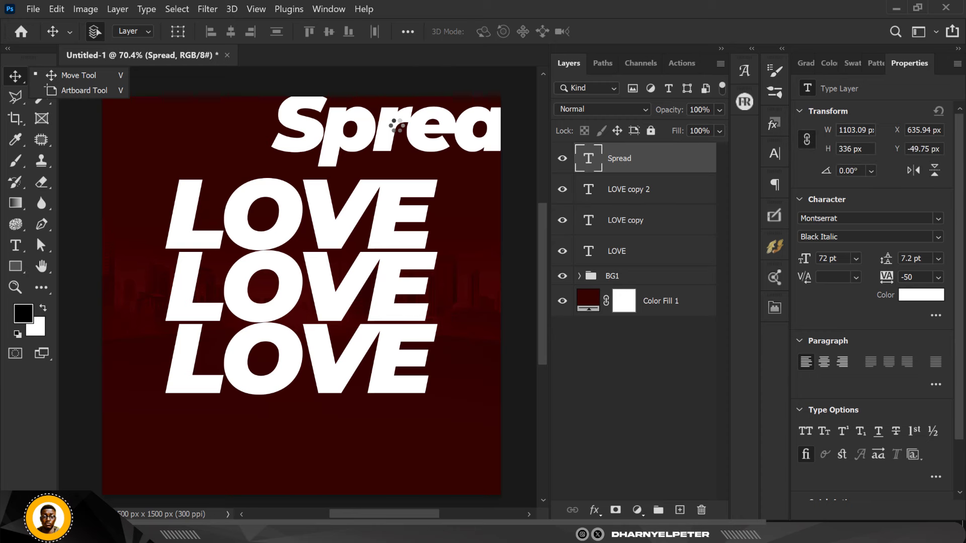
left_click_drag(379, 136, 295, 149)
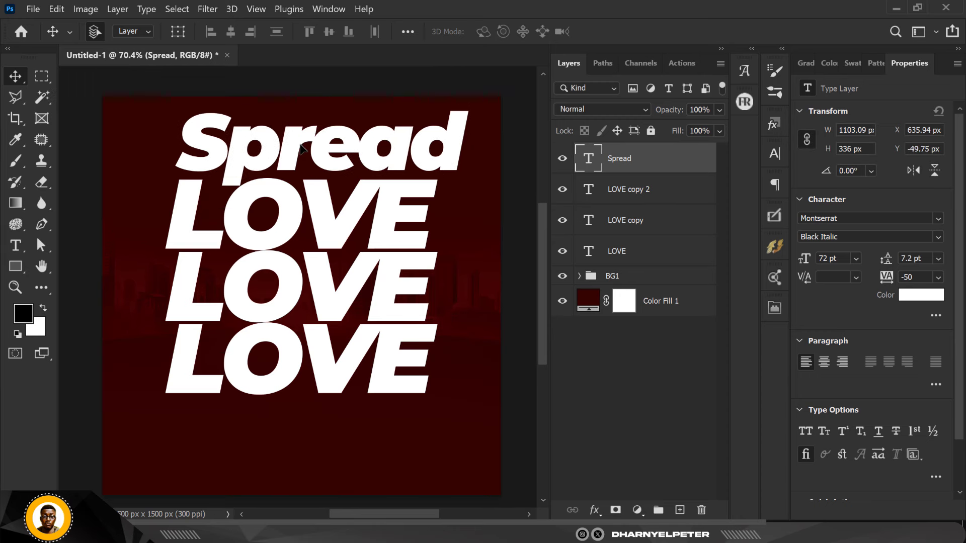
- Scale the Spread text down proportionally to about 560 px wide
key("ctrl+t")
left_click_drag(472, 104, 394, 110)
key("Return")
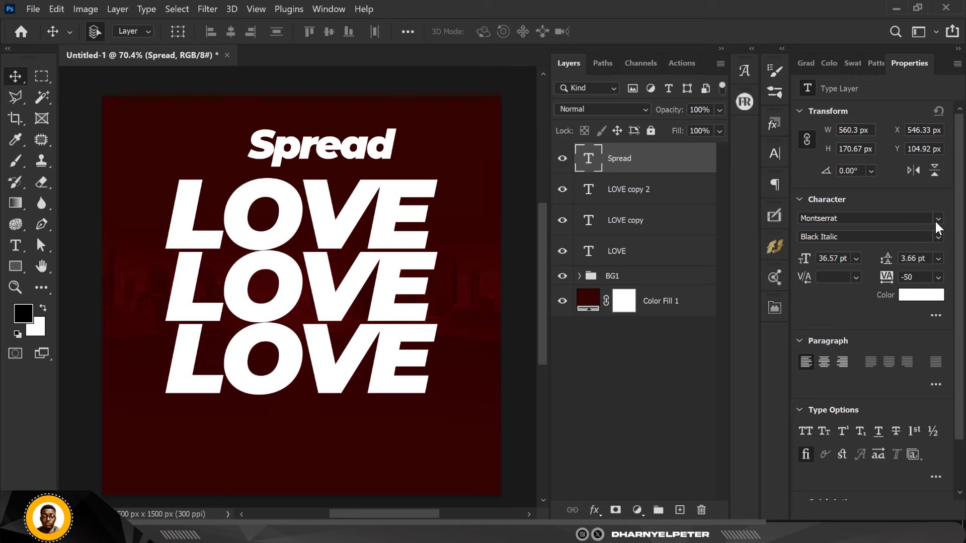
- Change the Spread text's font to Brick Regular
left_click(915, 223)
type("r")
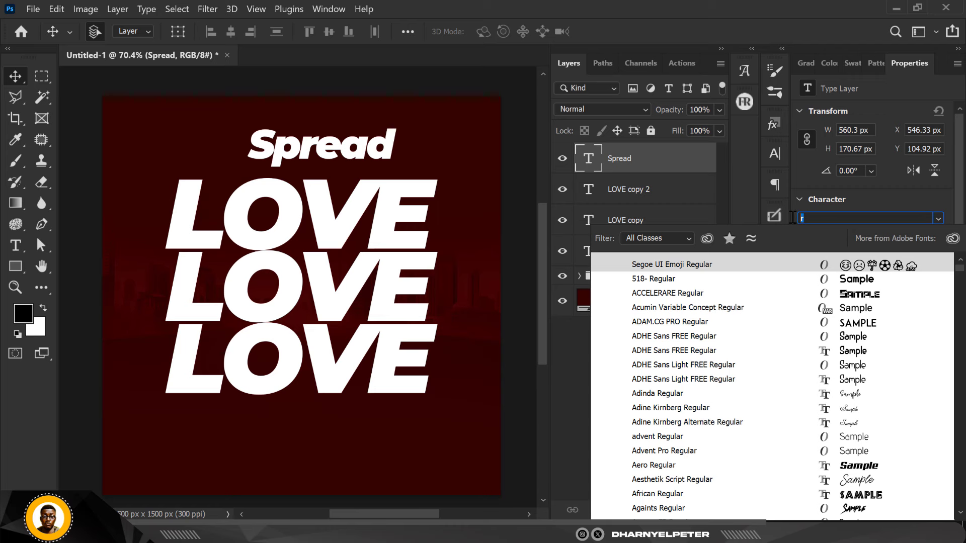
type("Brick")
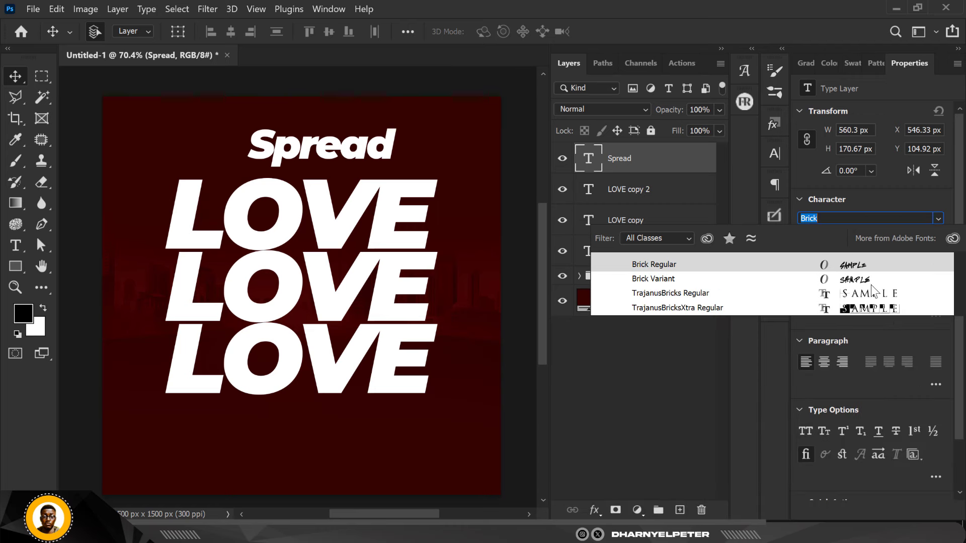
left_click(853, 267)
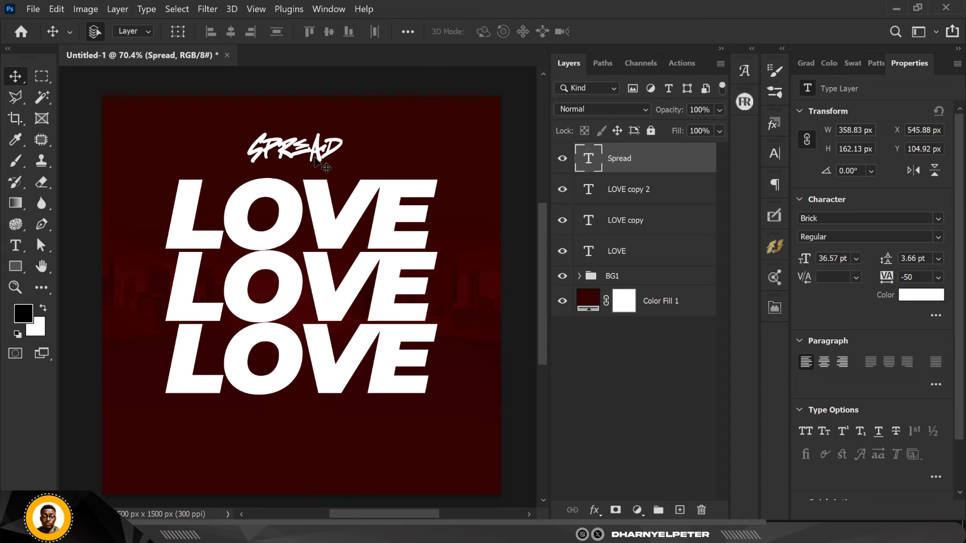
- Centre the Spread text just above the top LOVE line and set its tracking to 100
left_click_drag(316, 160, 324, 174)
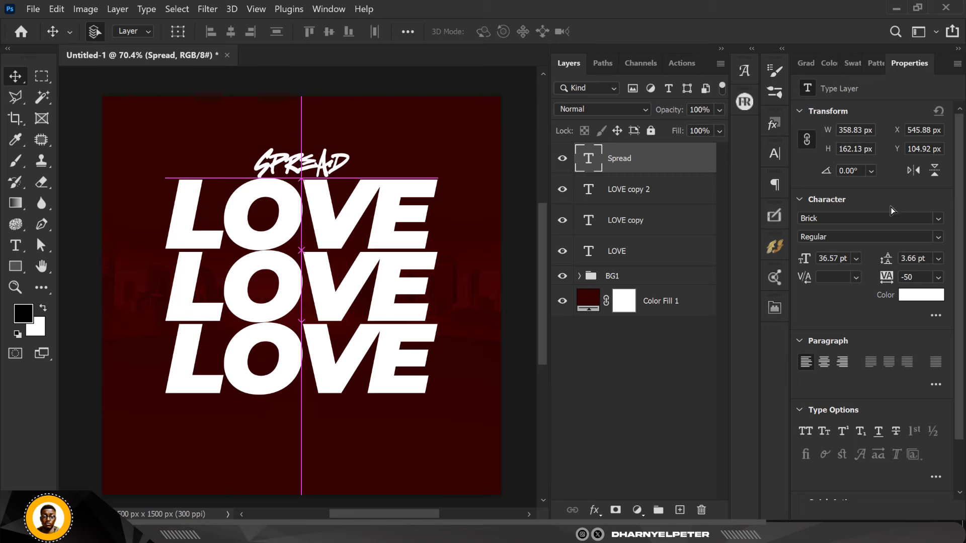
left_click(939, 277)
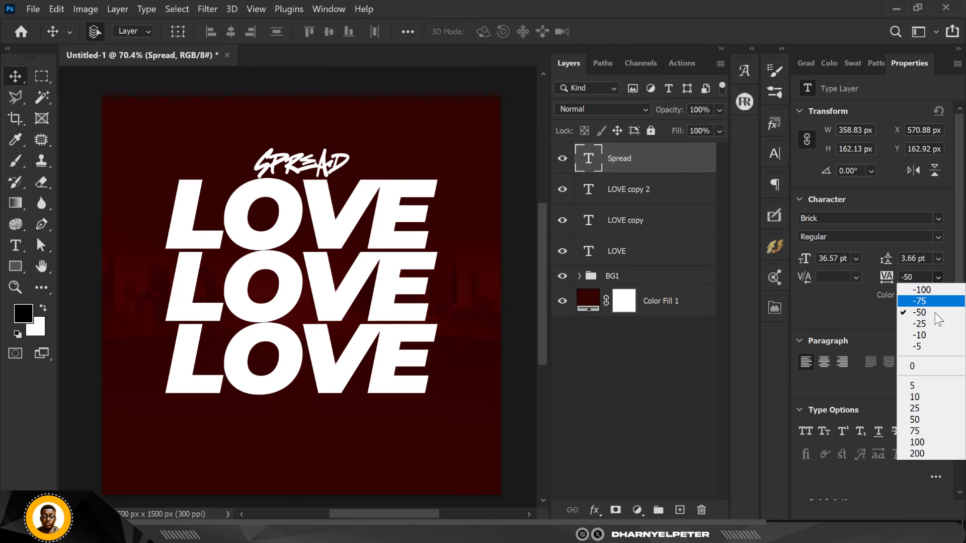
left_click(930, 442)
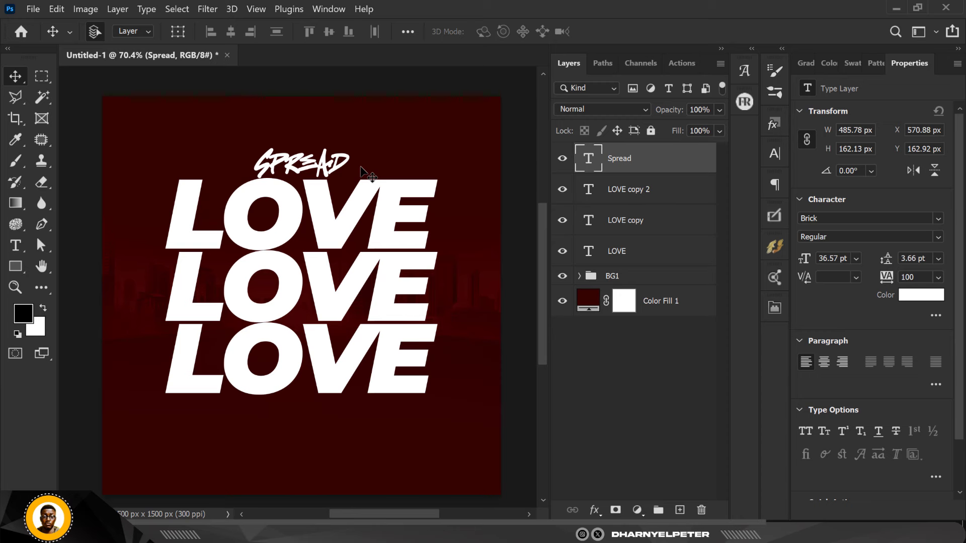
- Shift the Spread text 57 px left so it is centred horizontally above the LOVE lines
left_click_drag(354, 162, 338, 162)
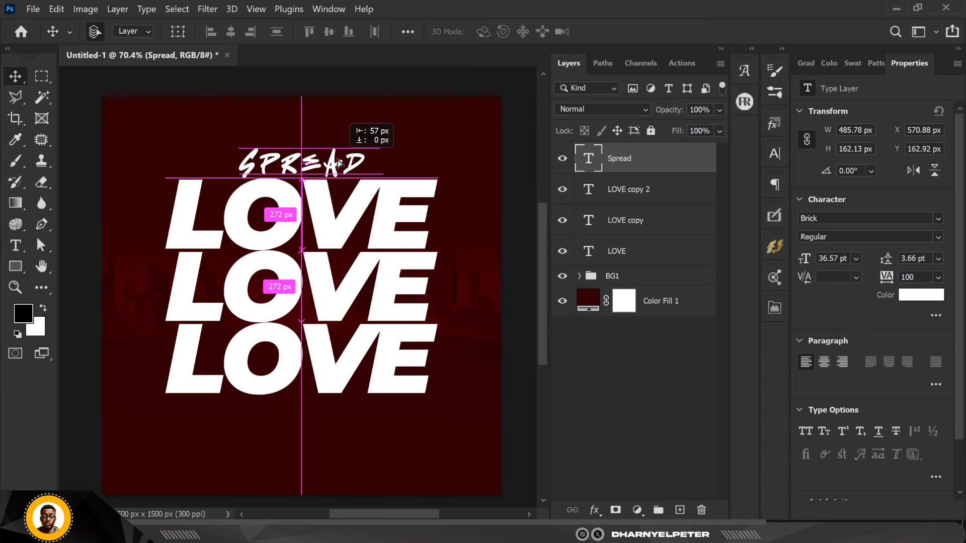
left_click_drag(338, 162, 338, 162)
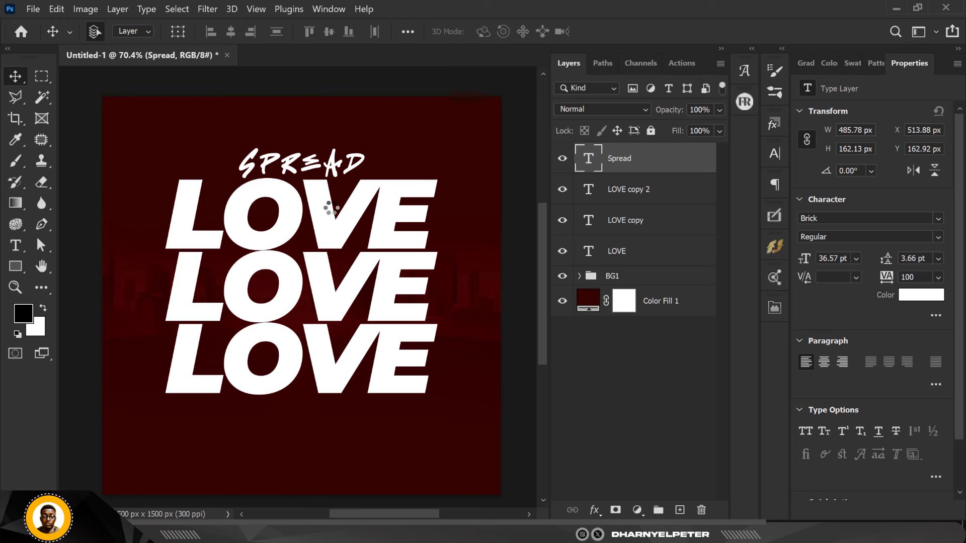
scroll(322, 212, "down", 2)
scroll(316, 215, "up", 1)
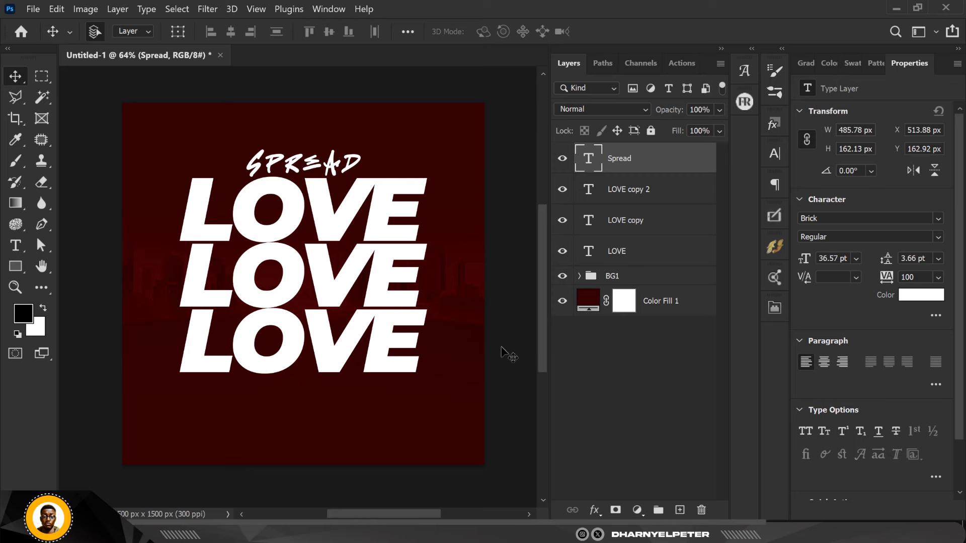
- Darken the Color Fill 1 background layer to the deep red #2b0202
left_click(594, 301)
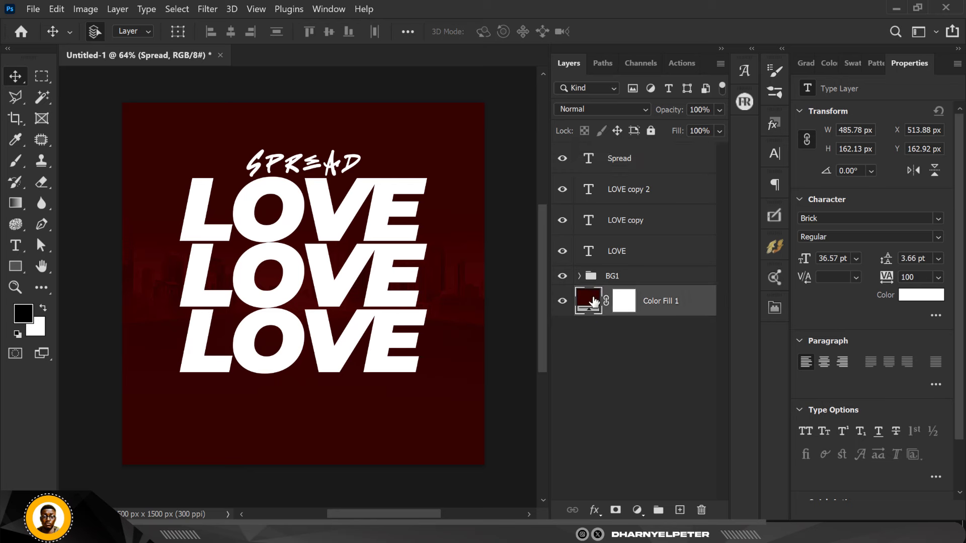
double_click(589, 300)
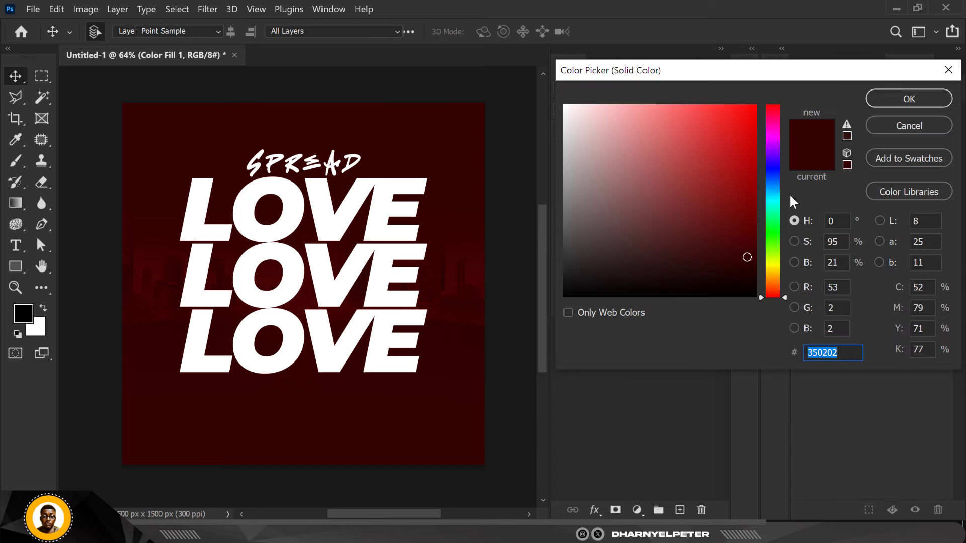
mouse_move(746, 258)
left_mouse_down()
mouse_move(749, 274)
mouse_move(747, 264)
left_mouse_up()
left_click(914, 99)
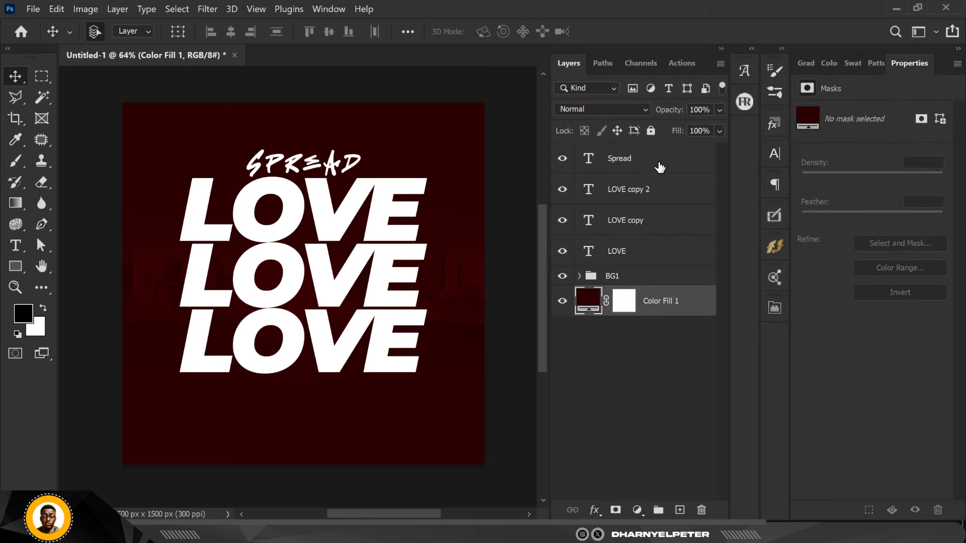
- Add a new empty layer directly above the BG1 group
left_click(669, 176)
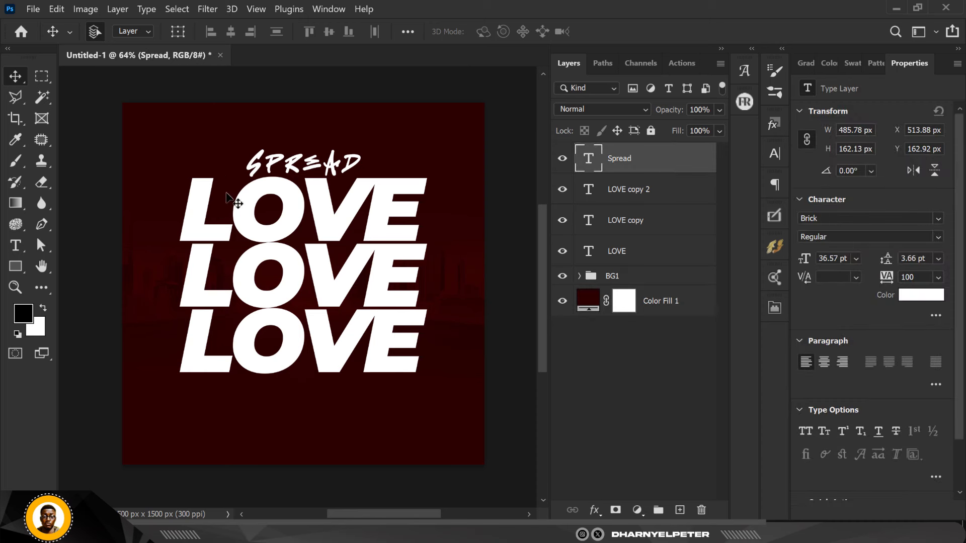
left_click(643, 275)
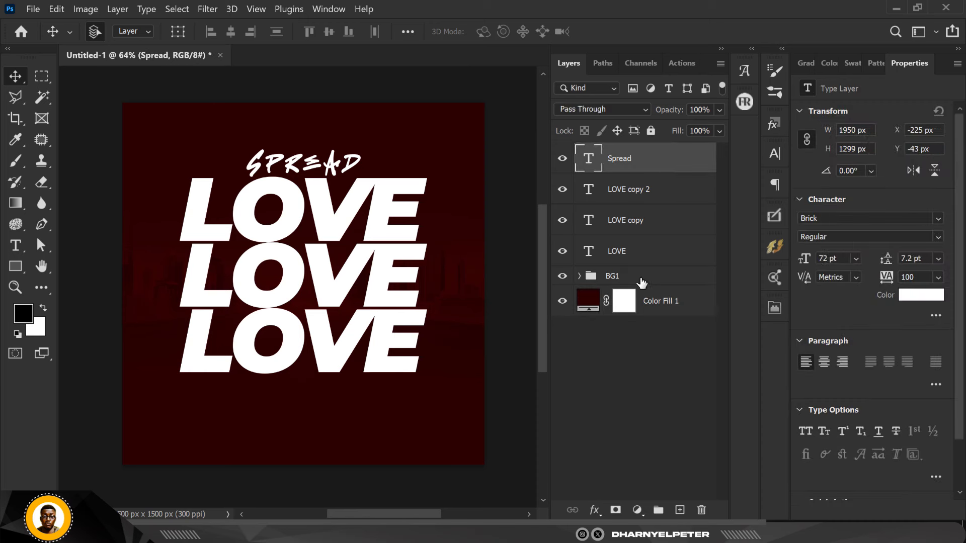
left_click(681, 511)
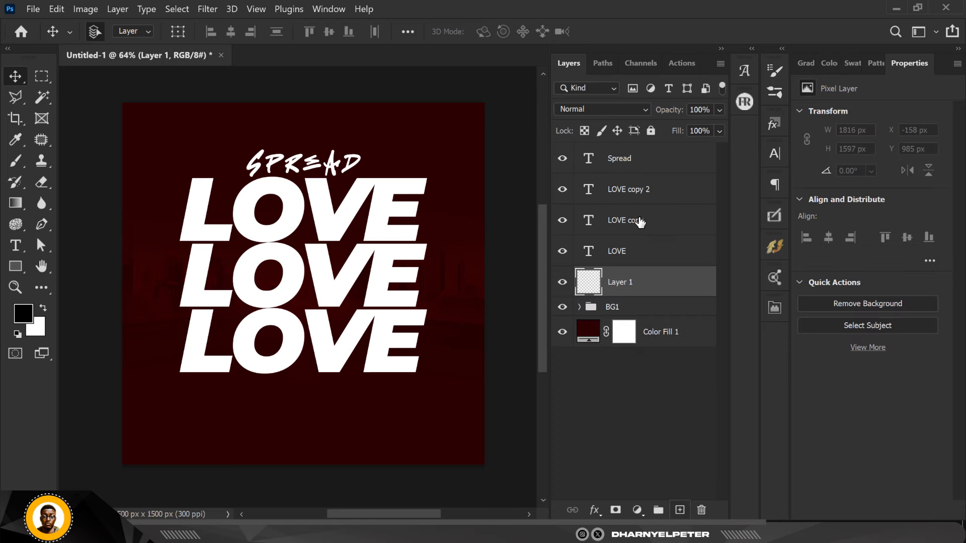
- Group the Spread layer and the three LOVE text layers and name the group LOVE TEXT
left_click(623, 257)
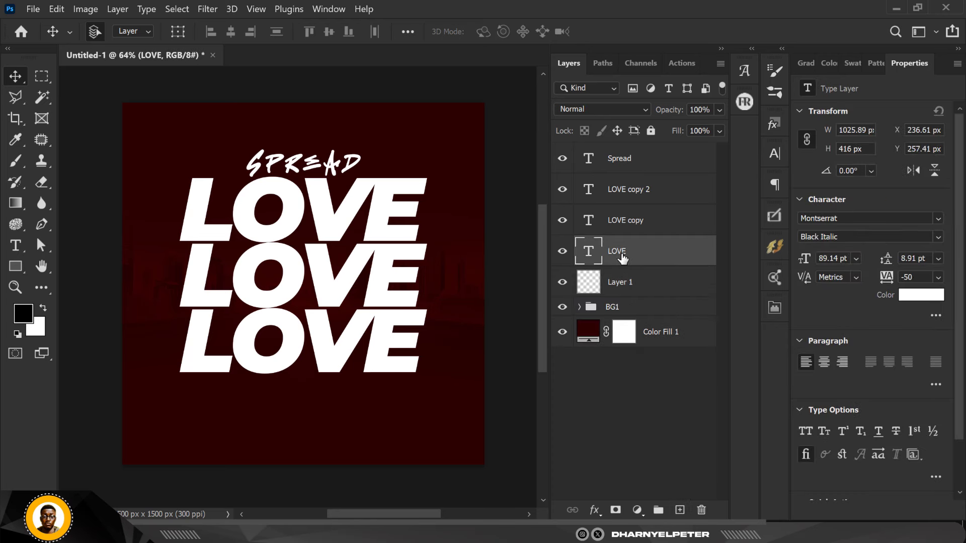
left_click(635, 160, "shift")
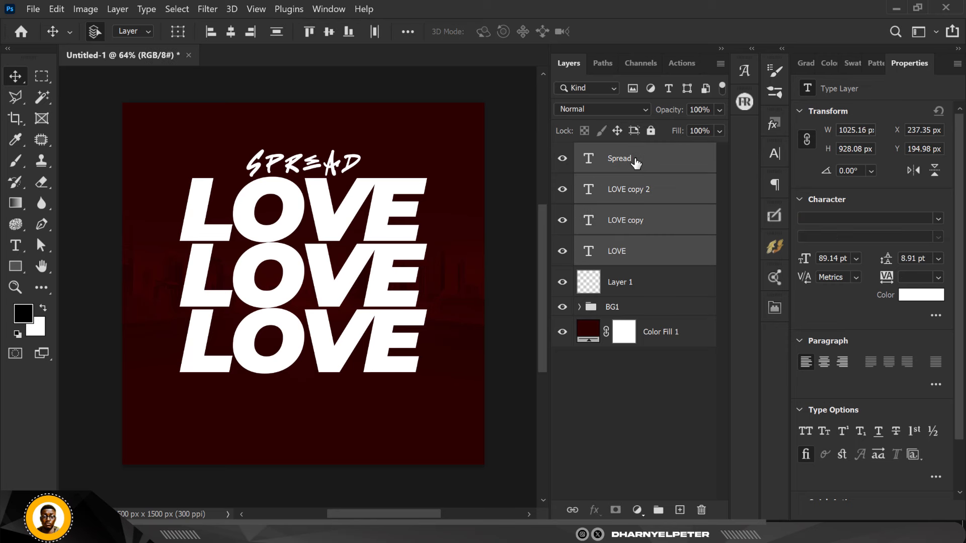
left_click(658, 511)
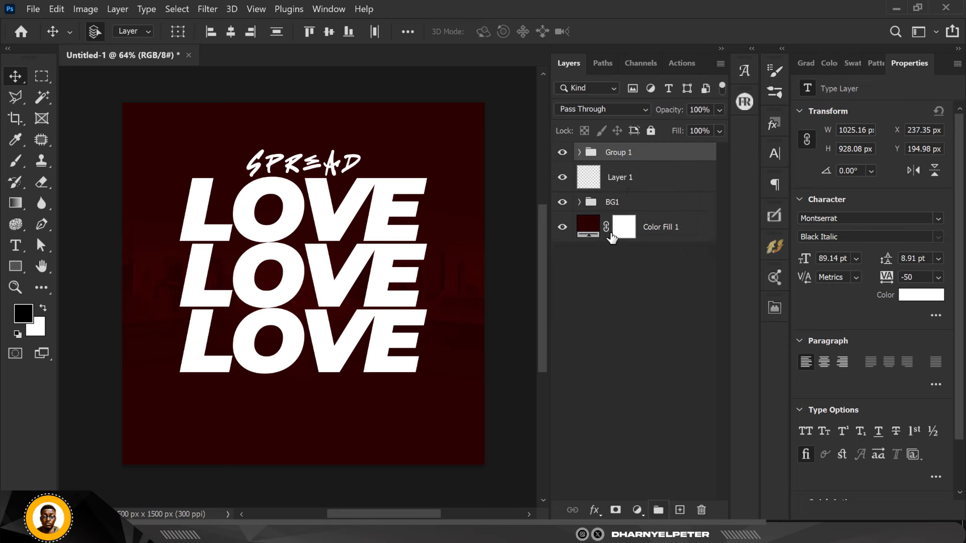
double_click(615, 152)
type("LOVE")
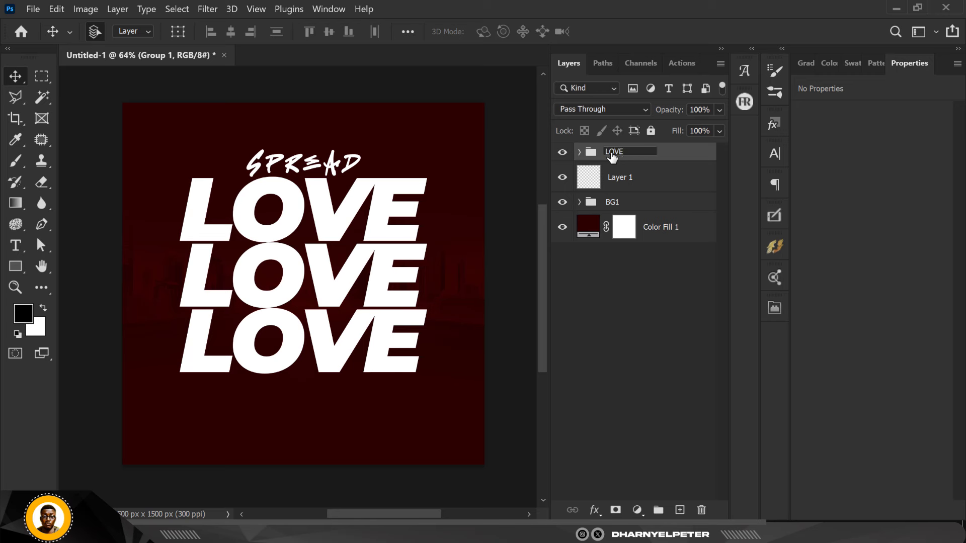
type(" TEXT")
key("Return")
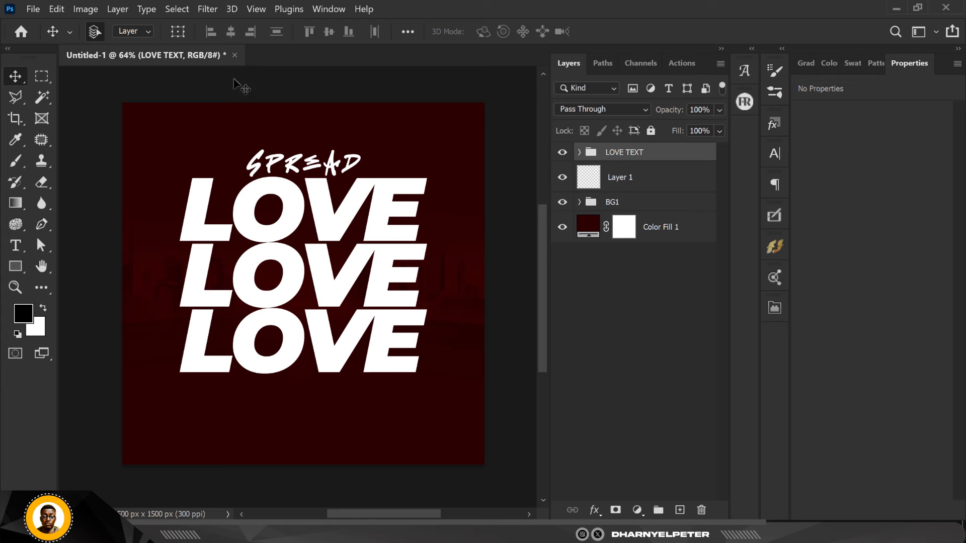
- Raise the BG1 group's opacity to 98%
left_click(626, 204)
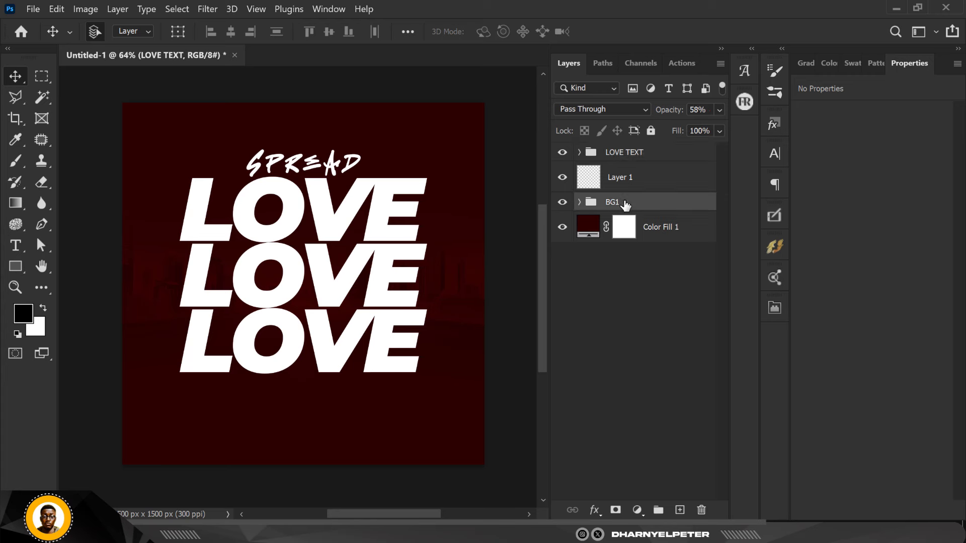
left_click(719, 108)
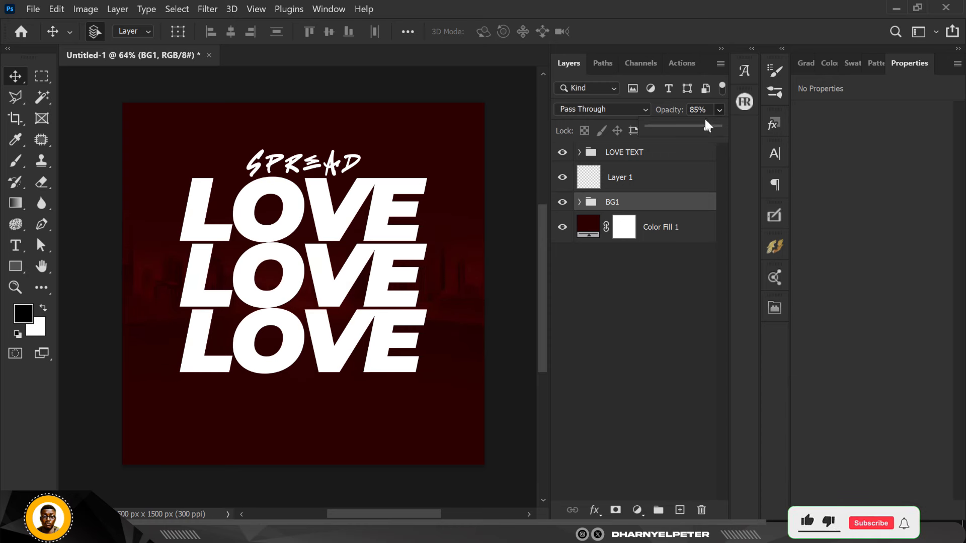
left_click_drag(708, 125, 716, 125)
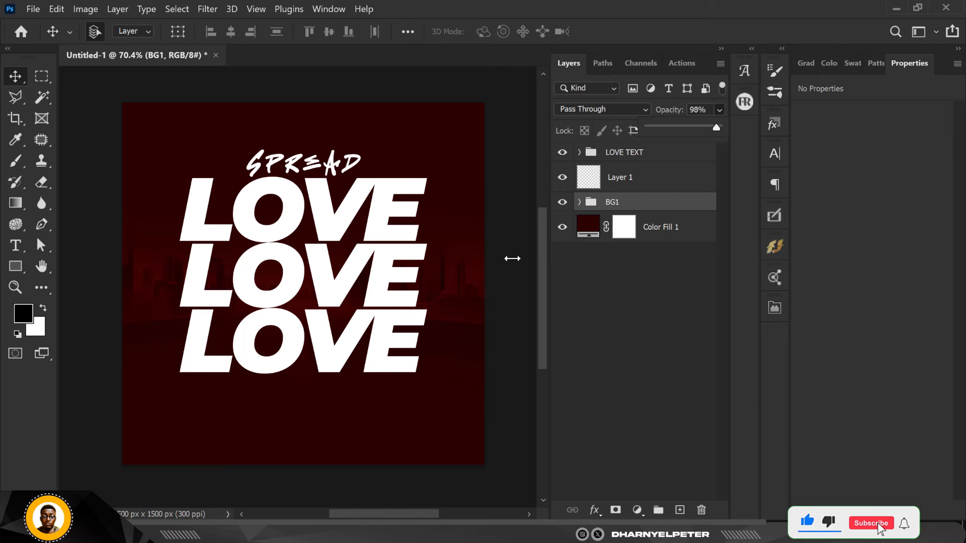
scroll(307, 230, "up", 1)
scroll(302, 219, "down", 1)
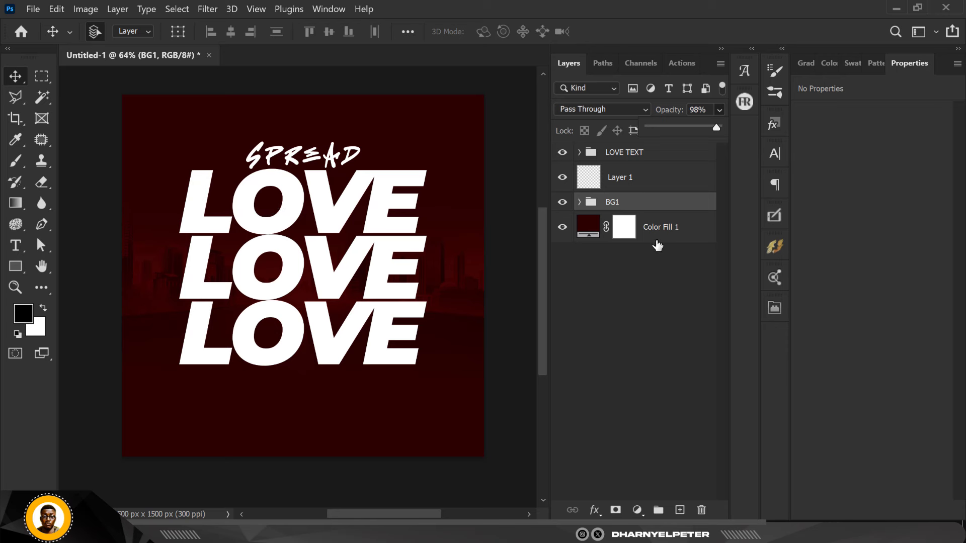
left_click(679, 510)
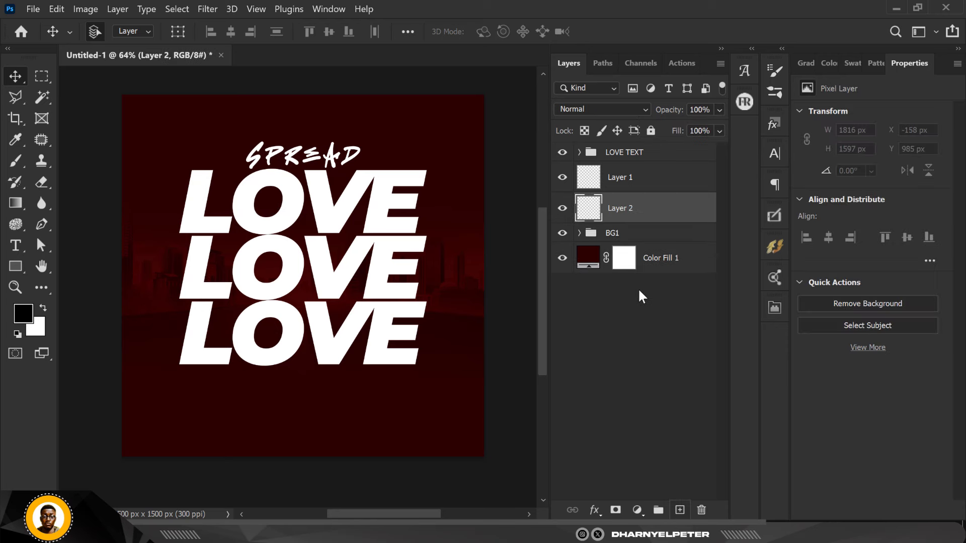
key("ctrl+z")
- Select Layer 1 and set the foreground colour to the brighter red #951717, starting from the sampled background colour
left_click(605, 187)
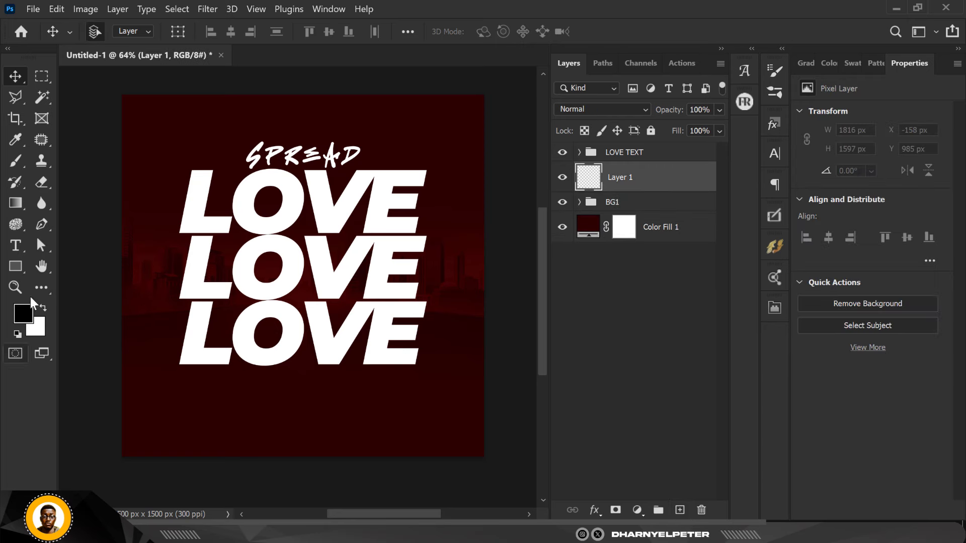
left_click(30, 317)
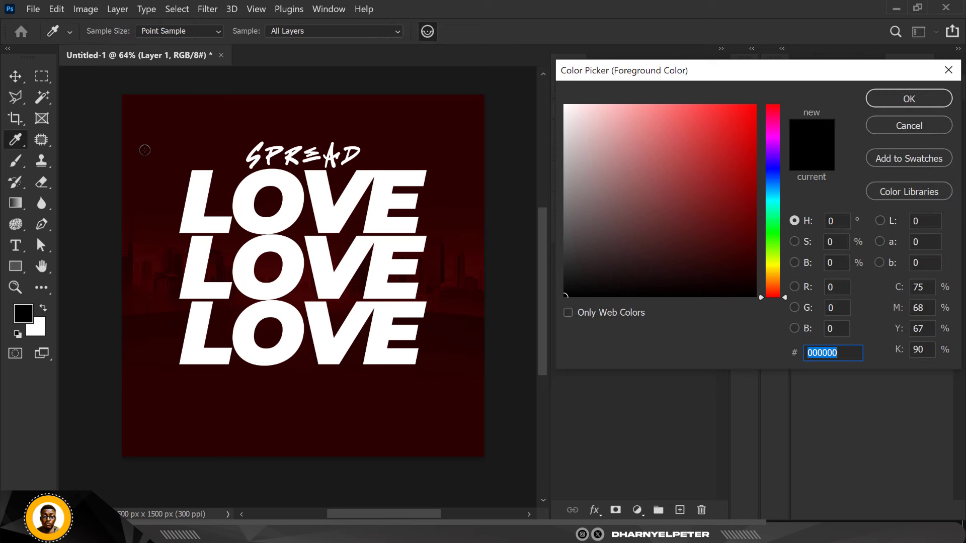
left_click(145, 149)
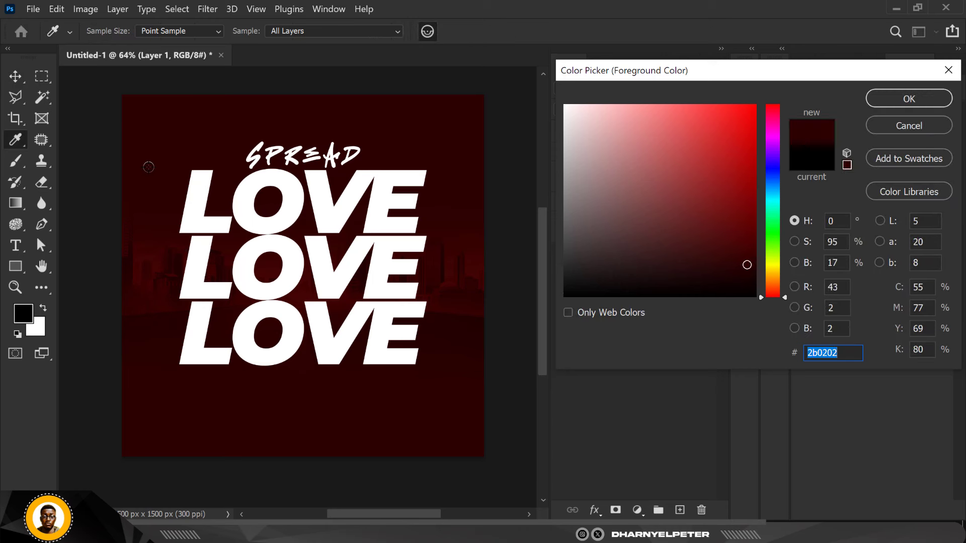
left_click_drag(747, 263, 727, 185)
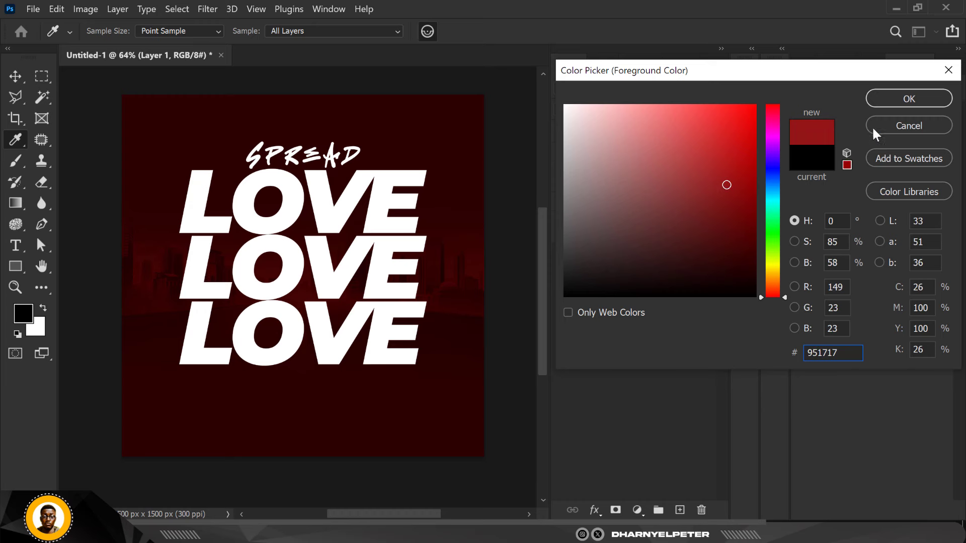
left_click(909, 99)
key("v")
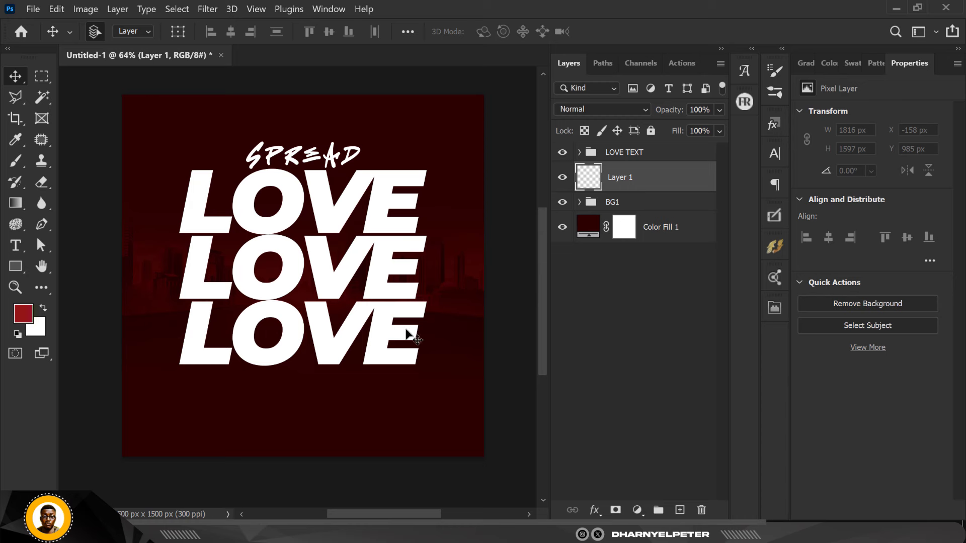
- Switch to the Brush tool and set Layer 1's blend mode to Linear Dodge (Add)
left_click(16, 161)
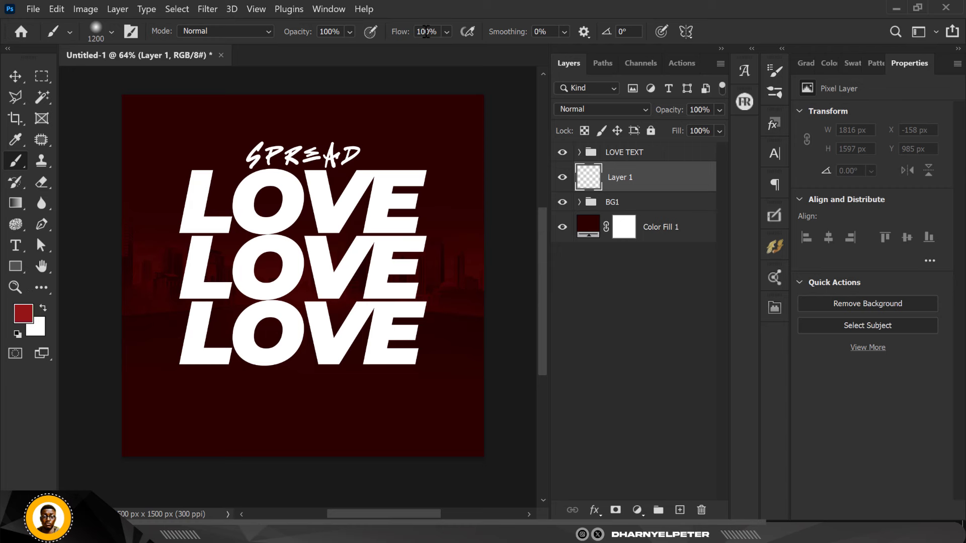
left_click(617, 104)
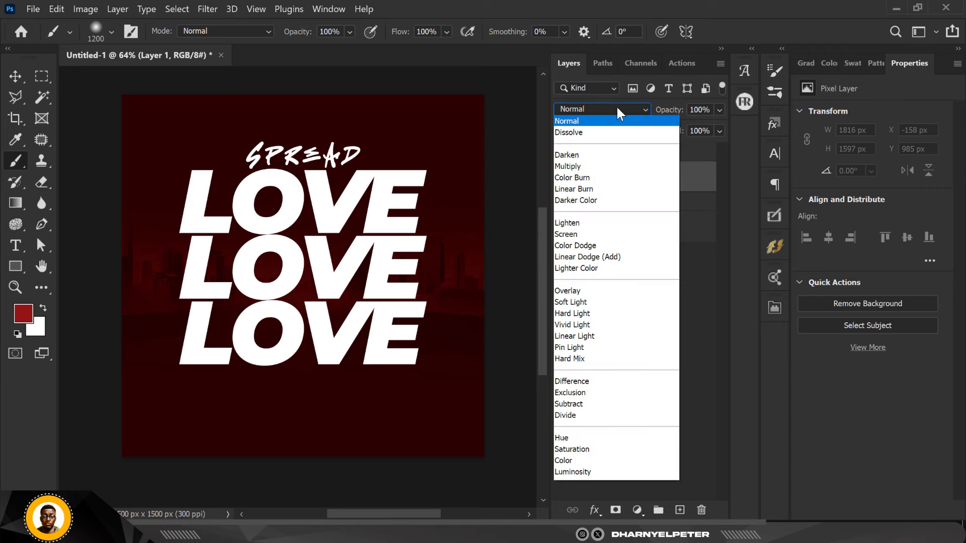
left_click(586, 256)
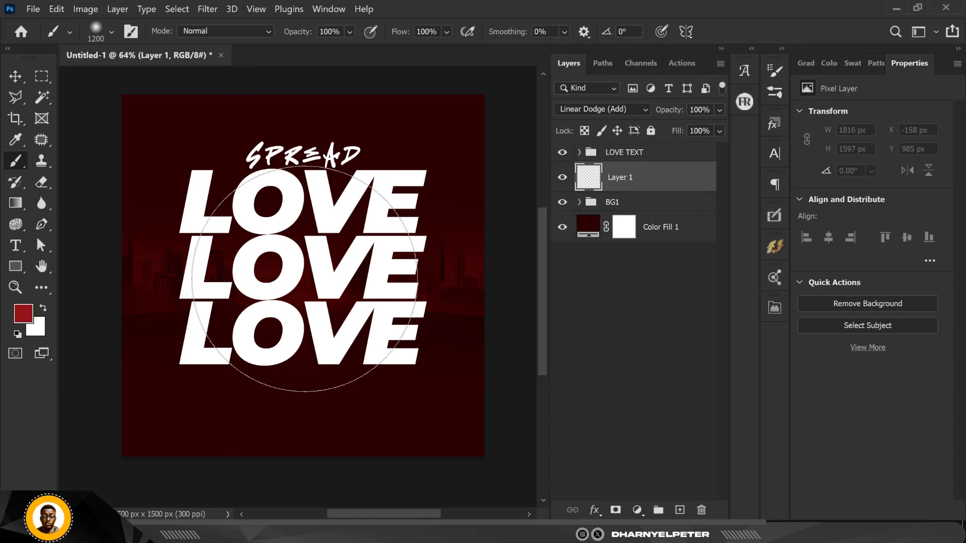
- Paint a soft red glow behind the centre of the LOVE lines on Layer 1 with a 1000 px brush
left_click(304, 279)
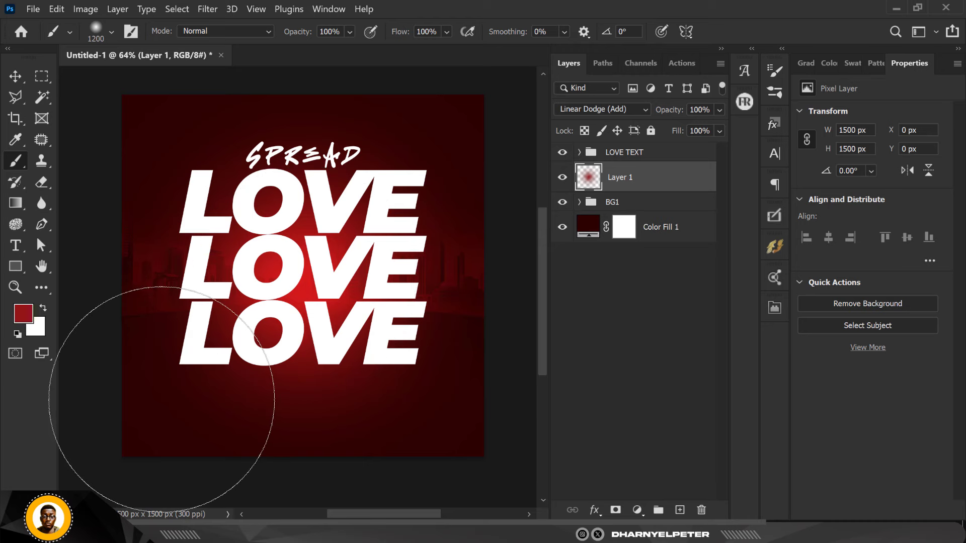
key("ctrl+z")
key("bracketleft")
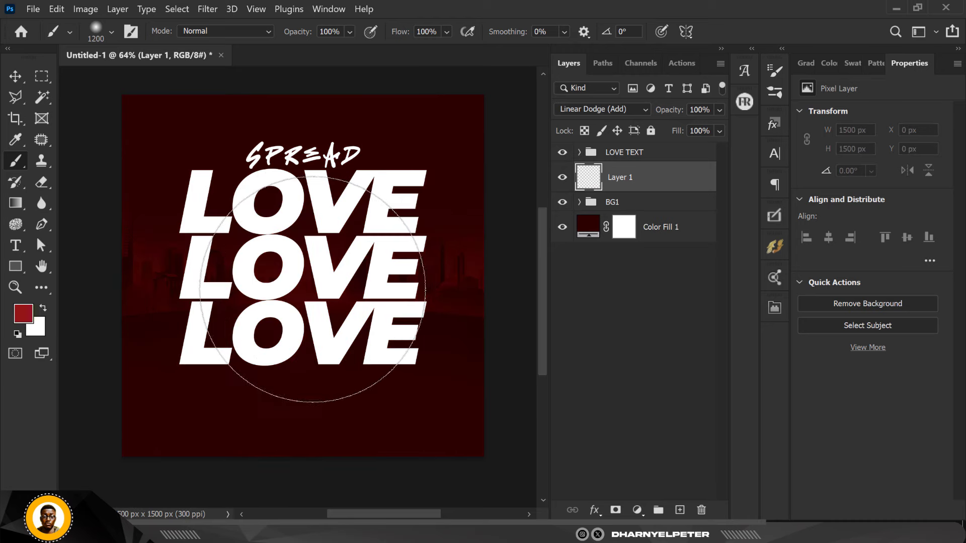
key("bracketleft")
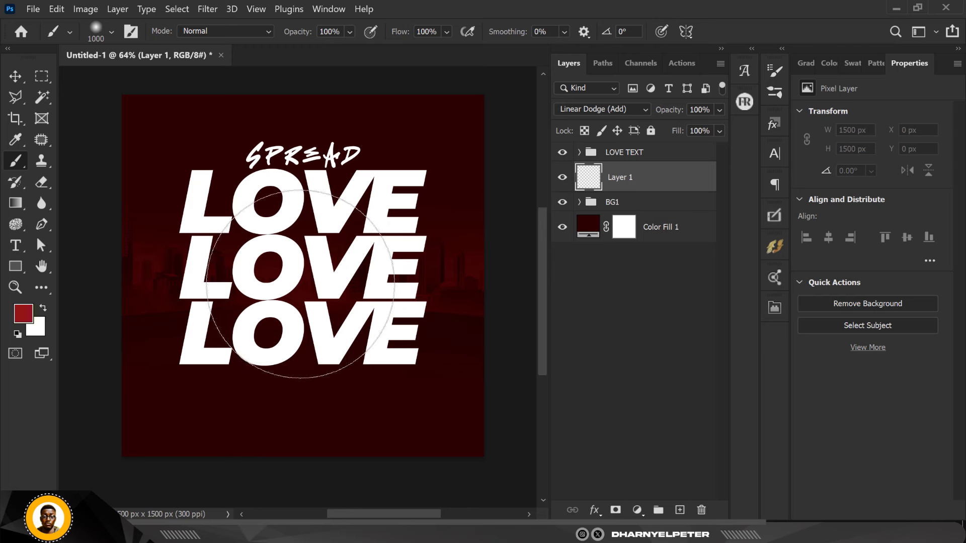
left_click(300, 284)
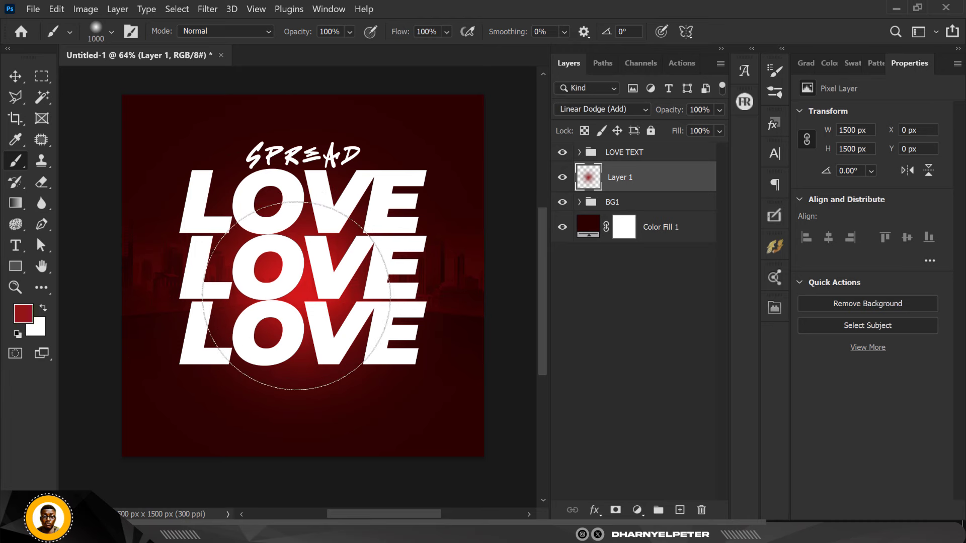
left_click(300, 284)
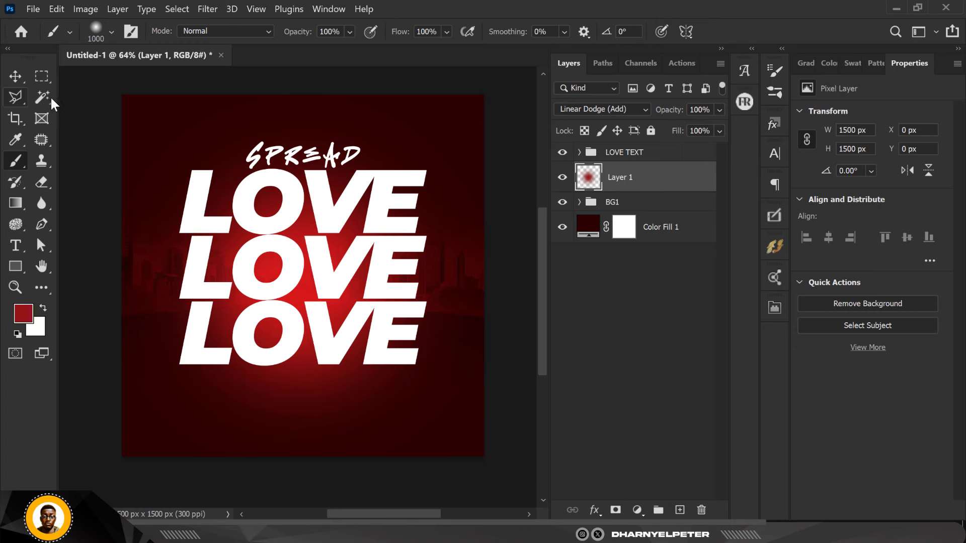
left_click(15, 76)
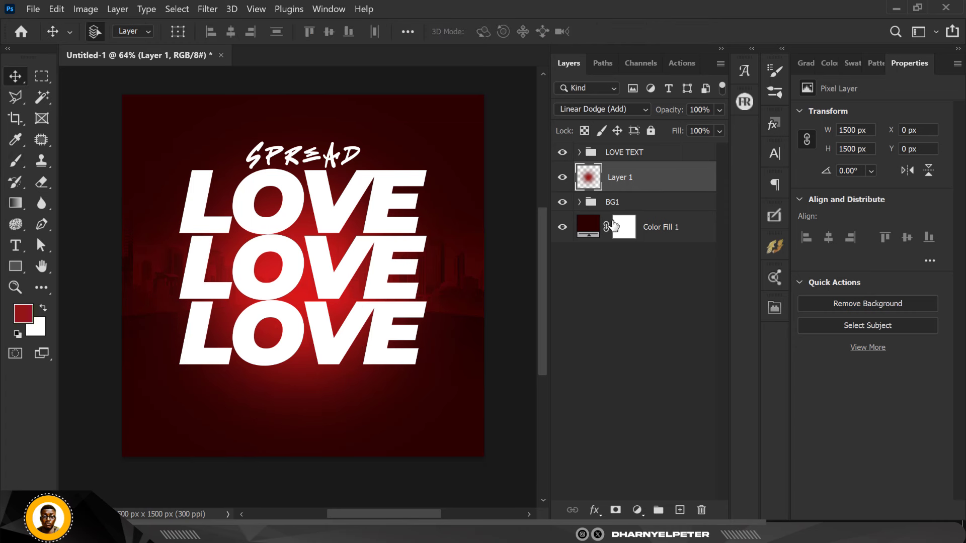
- Change the Color Fill 1 layer's colour to the slightly lighter dark red #2e0303
left_click(593, 229)
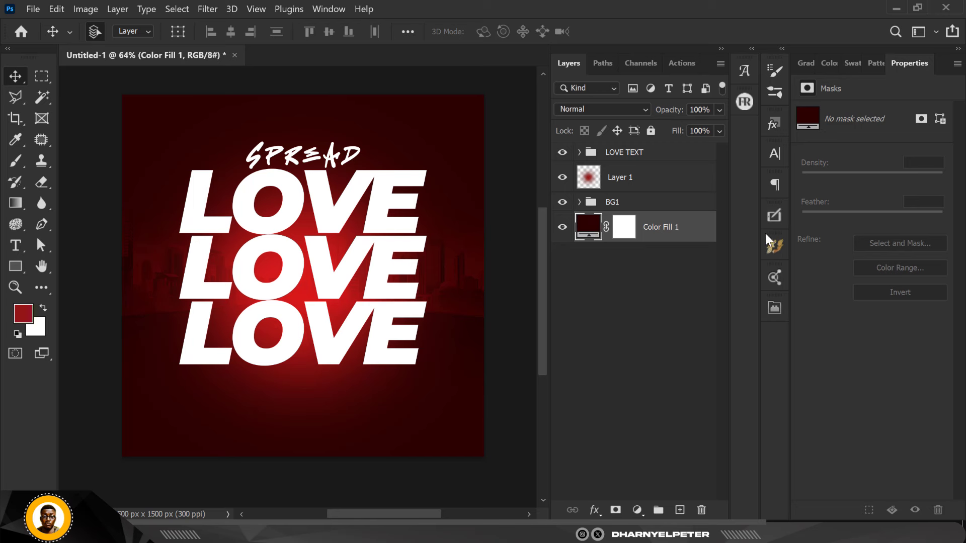
double_click(591, 229)
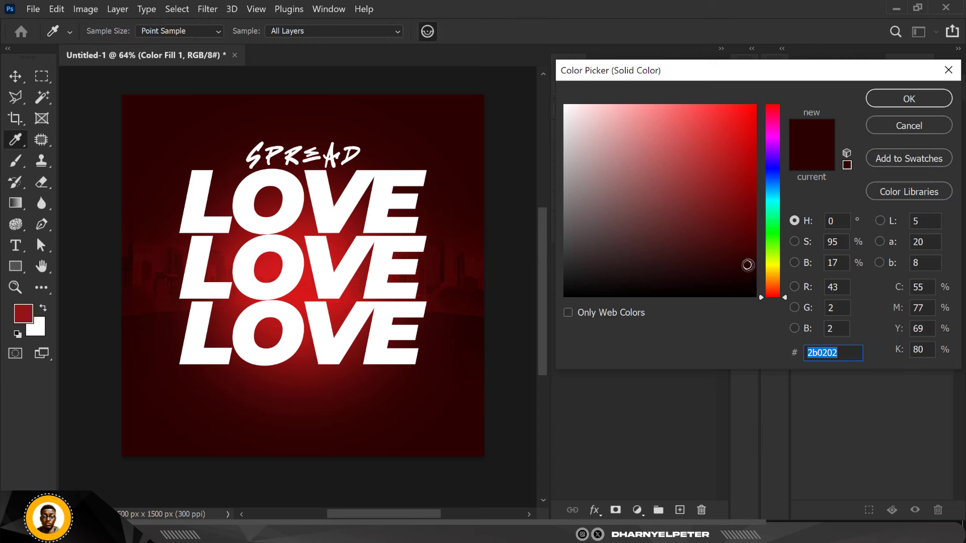
left_click_drag(747, 273, 744, 262)
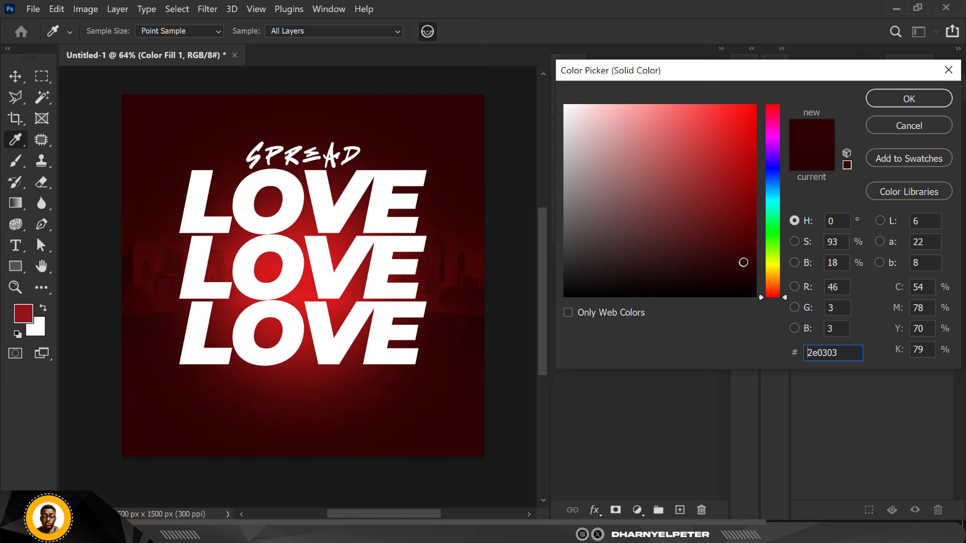
left_click(909, 99)
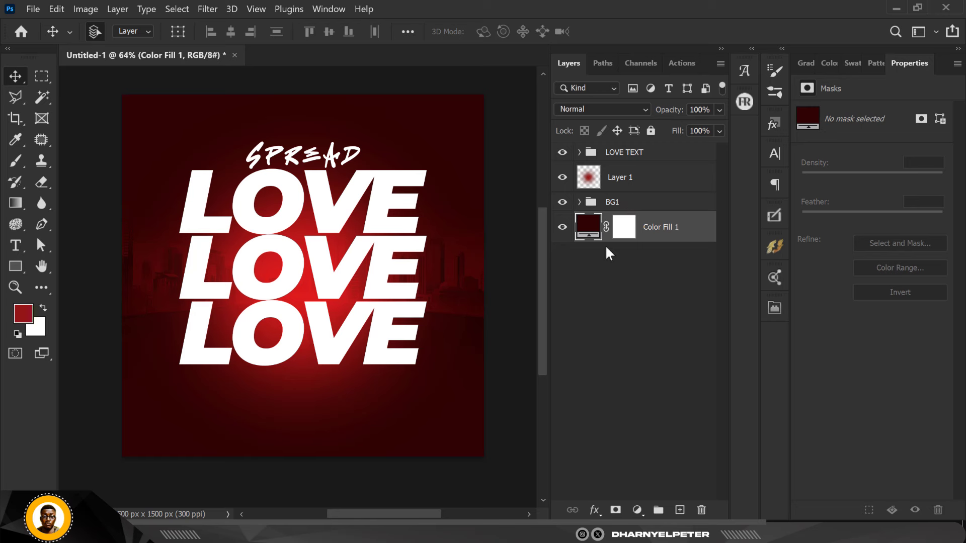
- Add a new layer above the LOVE TEXT group and set the foreground colour to a darker shade of the sampled background red
left_click(640, 155)
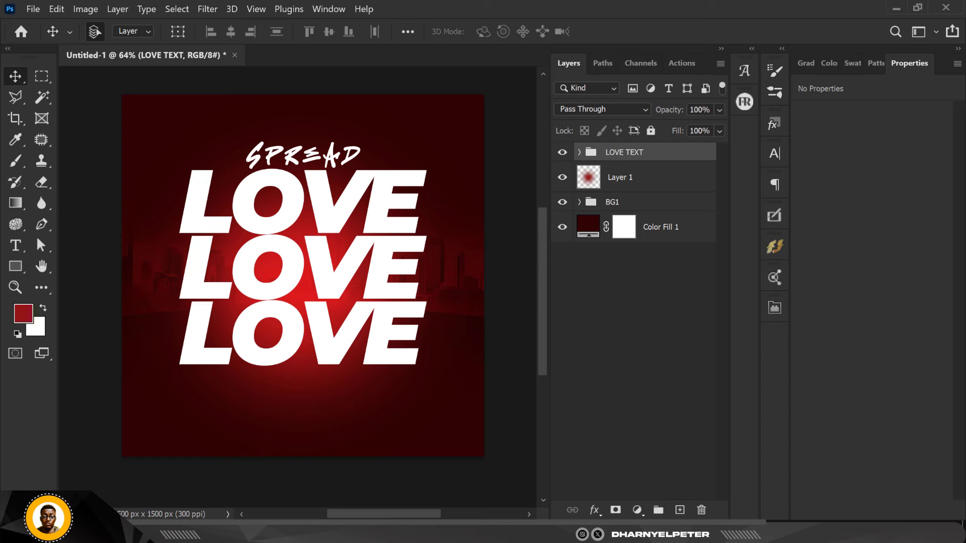
left_click(680, 509)
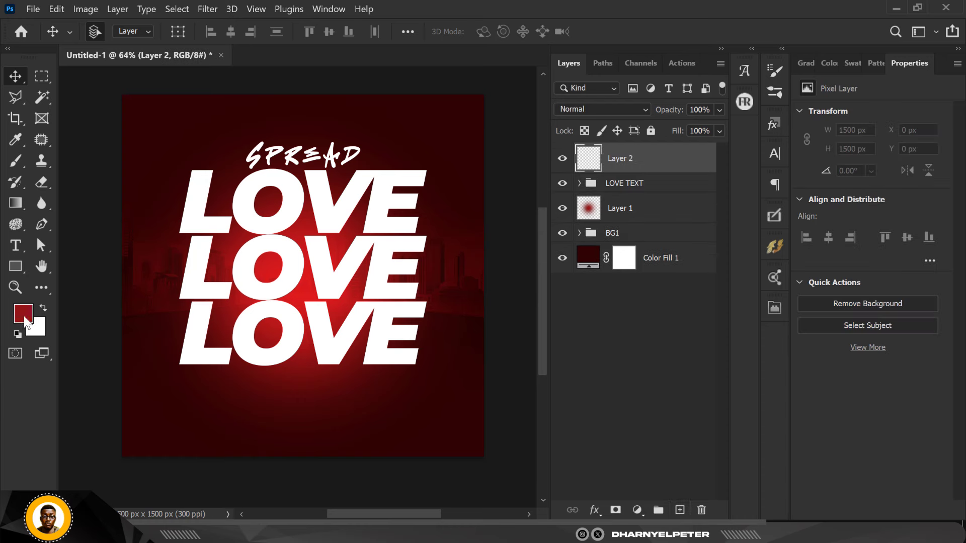
left_click(24, 317)
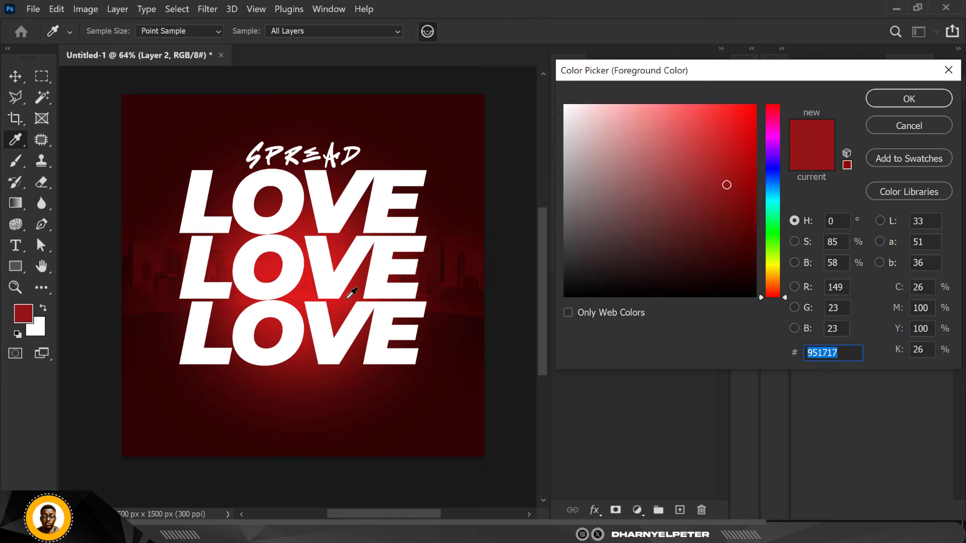
left_click(475, 104)
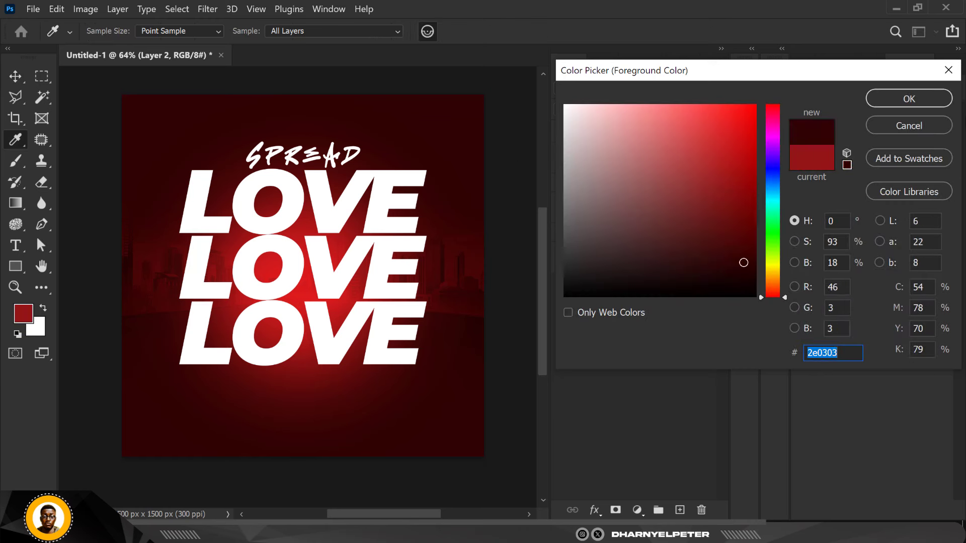
left_click_drag(742, 264, 743, 278)
left_click(921, 98)
key("v")
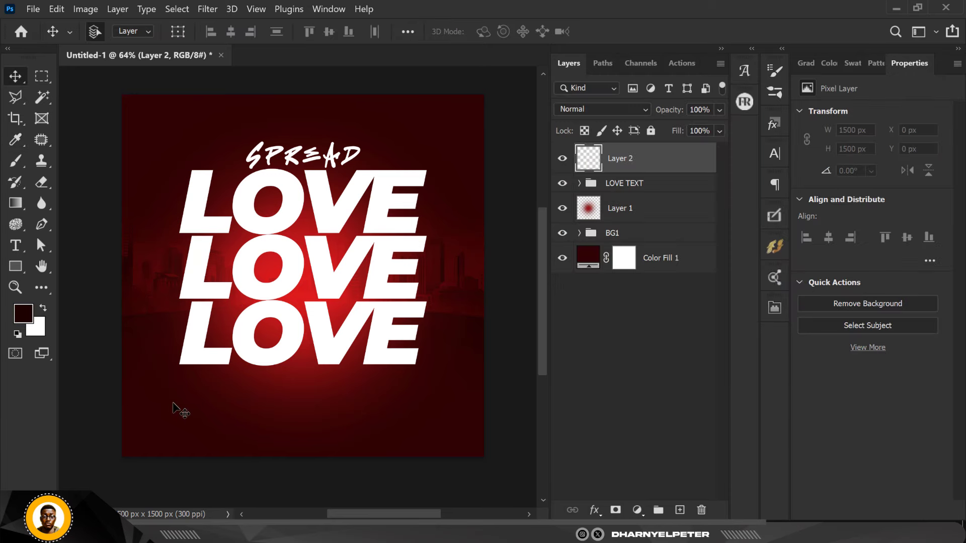
- Paint a dark fade over the flyer's lower part and bottom LOVE line on Layer 2 with a 1000 px brush at 53% flow
key("b")
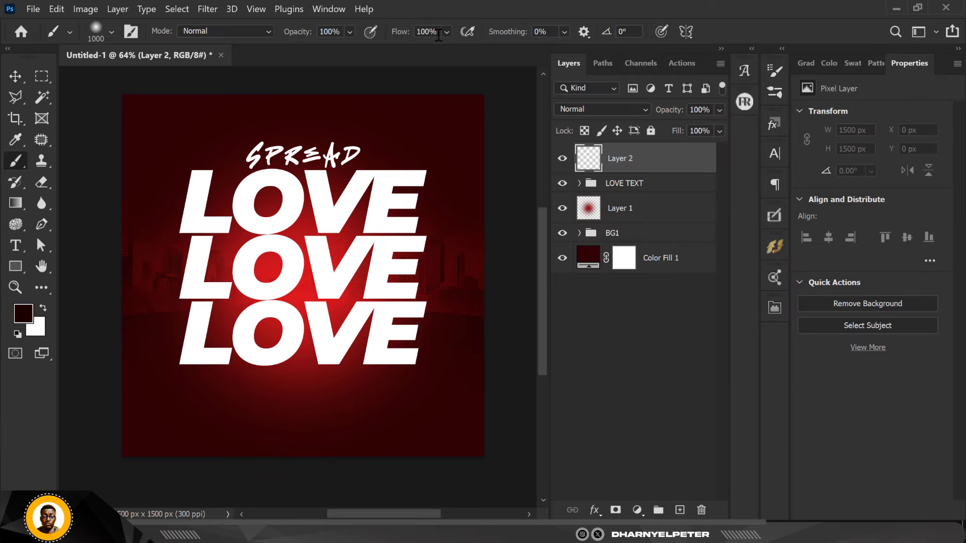
left_click(447, 31)
left_click(454, 49)
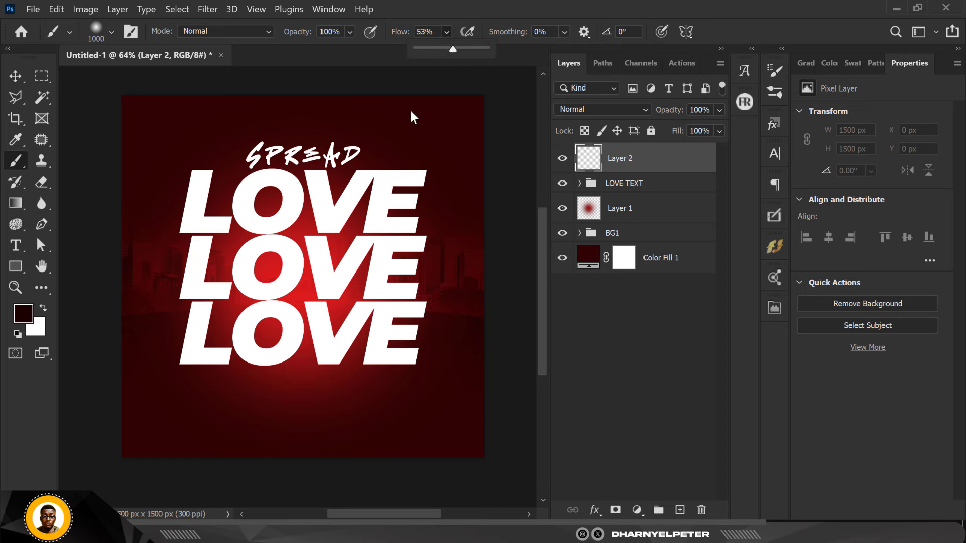
scroll(282, 269, "down", 2)
mouse_move(147, 377)
left_mouse_down()
mouse_move(451, 398)
mouse_move(176, 410)
mouse_move(456, 400)
mouse_move(110, 407)
mouse_move(457, 409)
mouse_move(449, 437)
mouse_move(161, 383)
mouse_move(138, 401)
mouse_move(126, 474)
left_mouse_up()
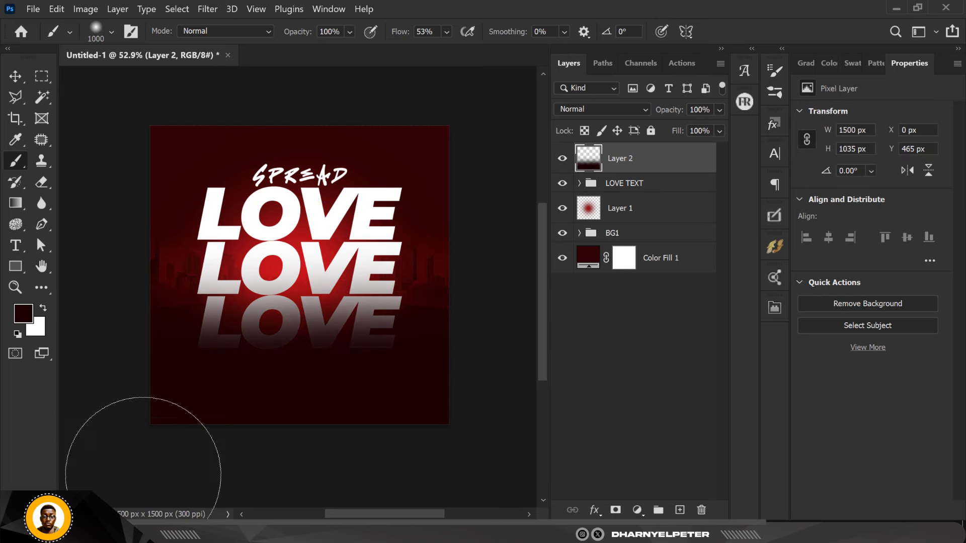
scroll(319, 410, "up", 1)
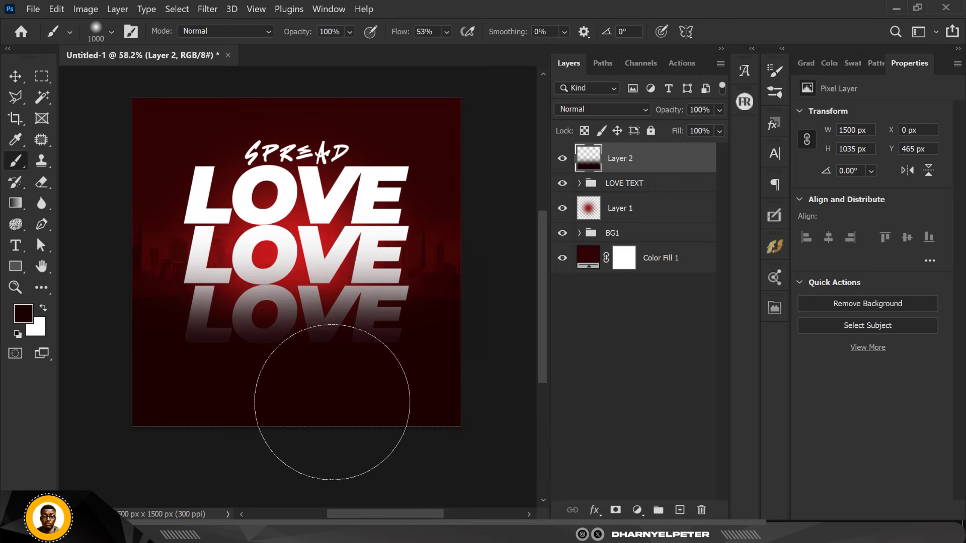
left_click(15, 76)
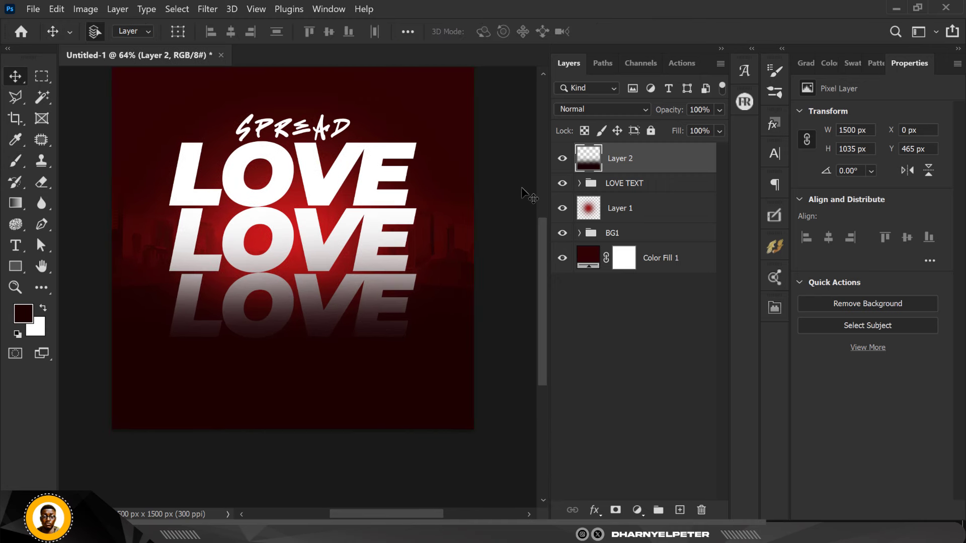
scroll(528, 196, "up", 1)
left_click(513, 130)
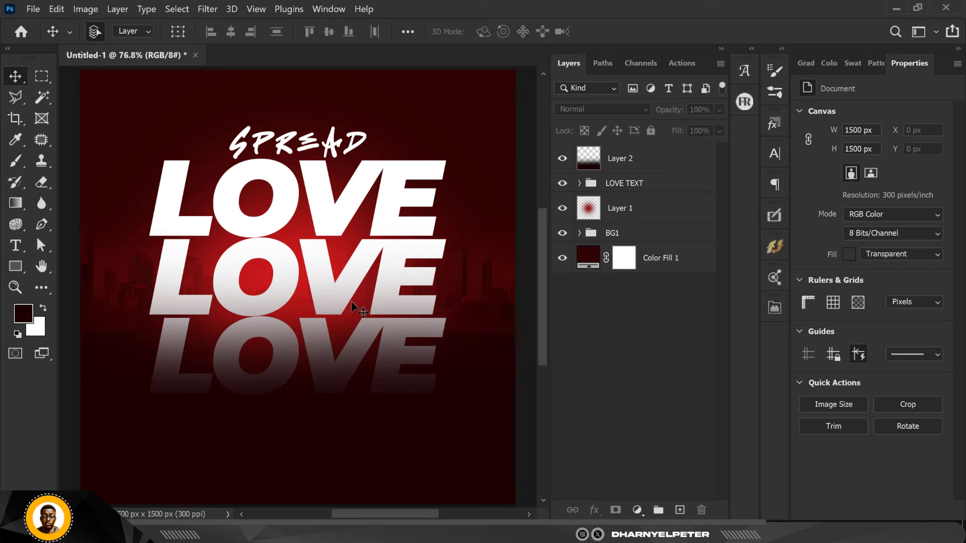
scroll(351, 300, "up", 1)
scroll(391, 287, "down", 2)
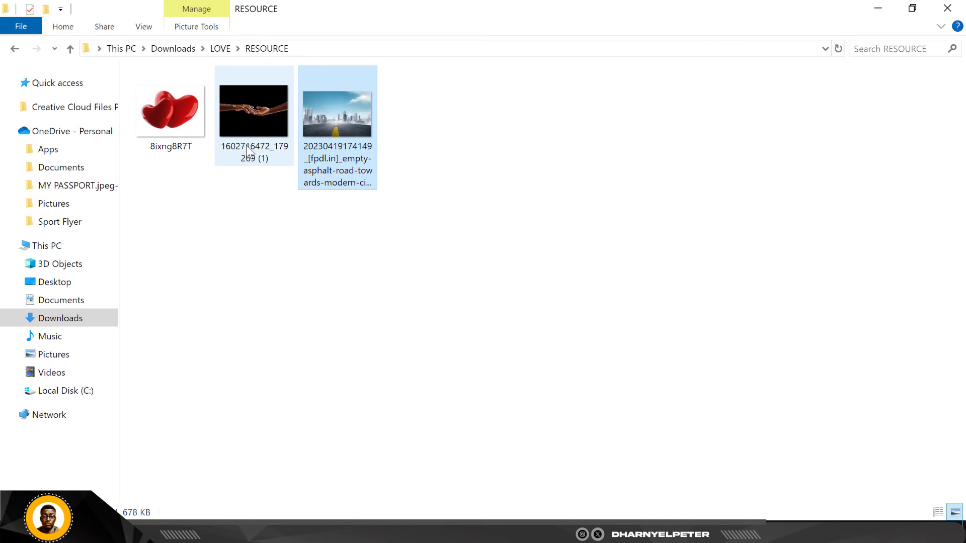
left_click(247, 132)
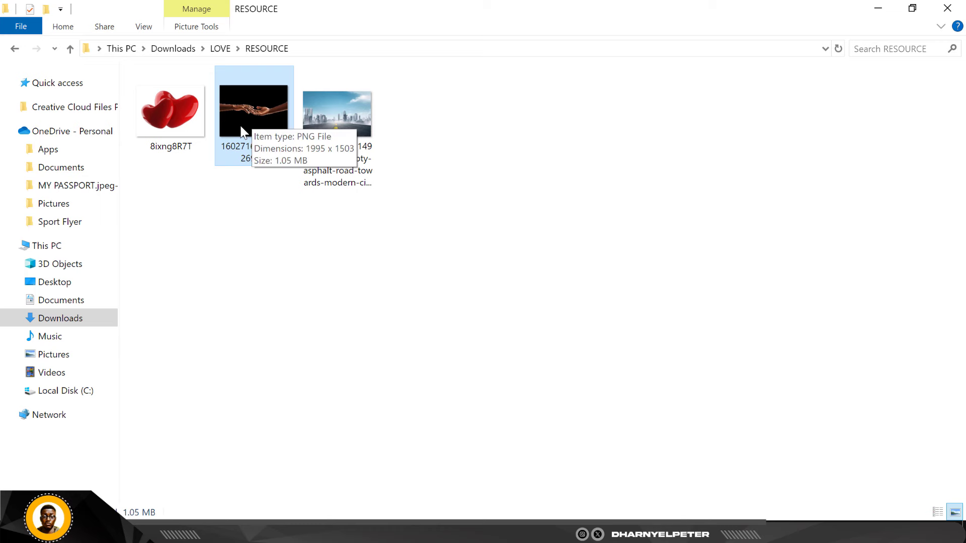
left_click_drag(245, 101, 275, 286)
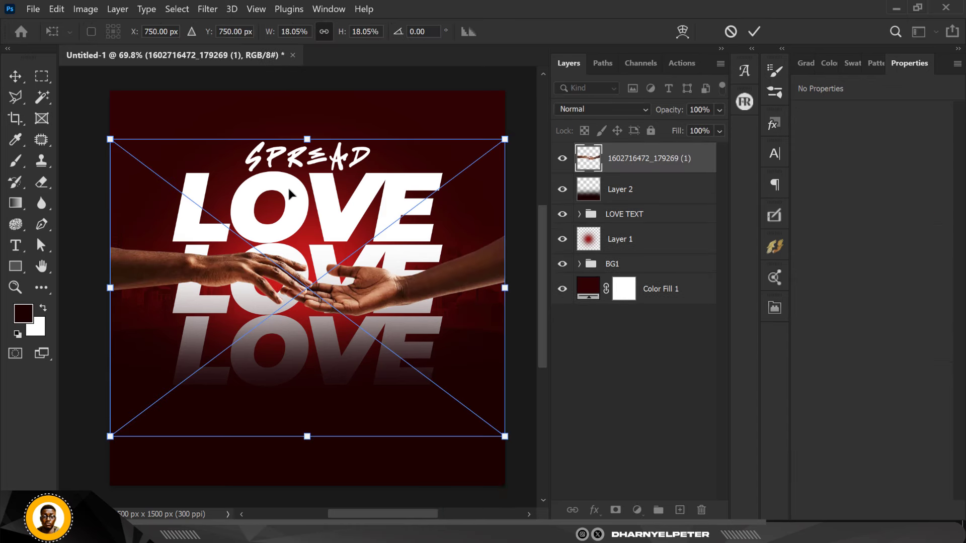
scroll(288, 186, "down", 2)
scroll(332, 290, "down", 1)
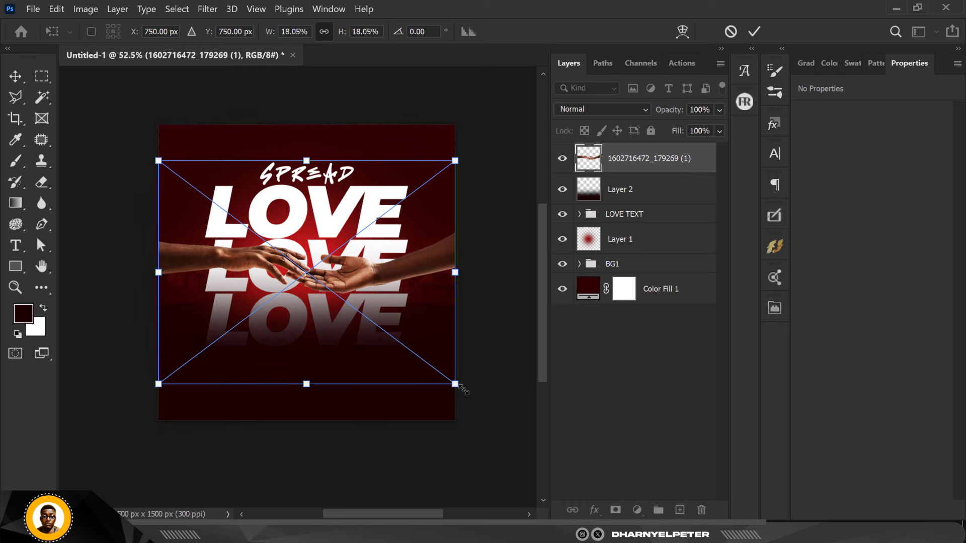
left_click_drag(454, 384, 533, 426)
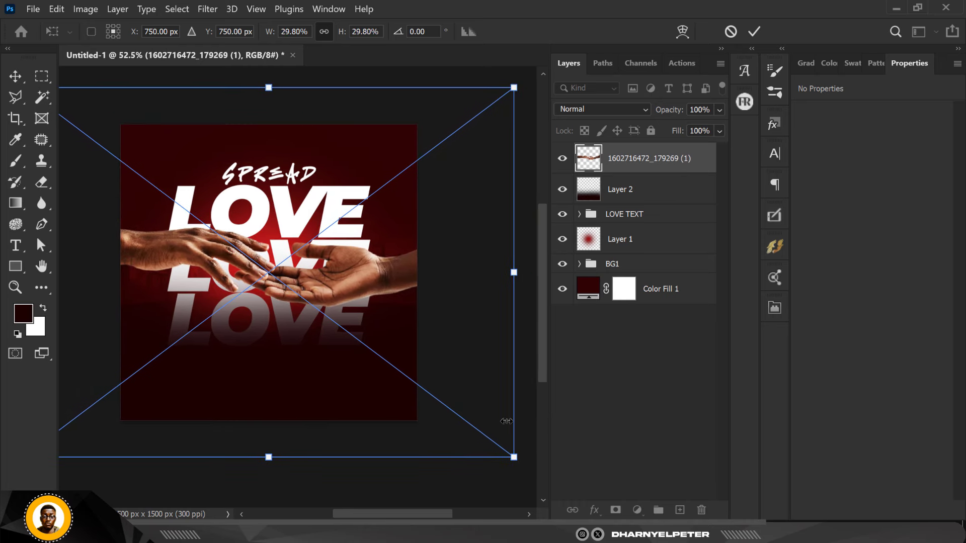
left_click_drag(338, 267, 335, 279)
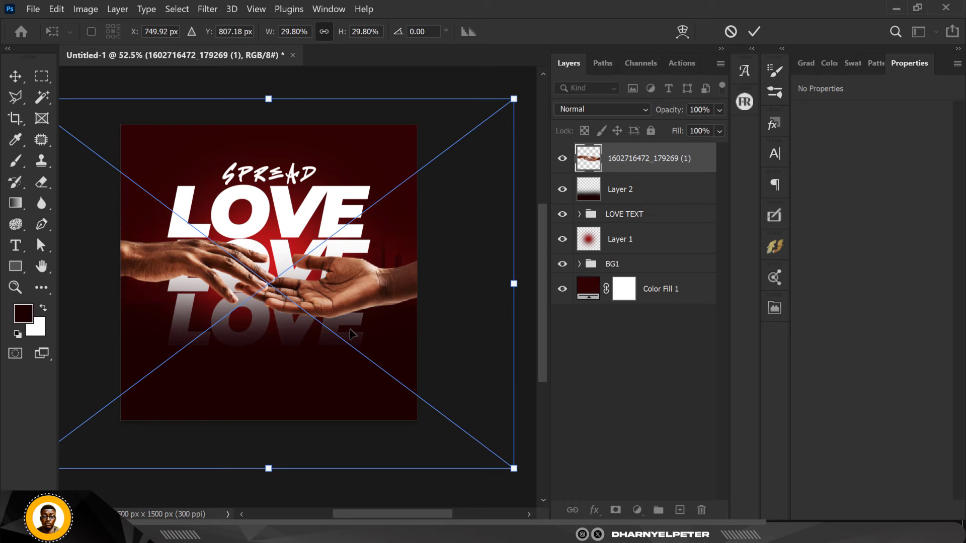
key("Return")
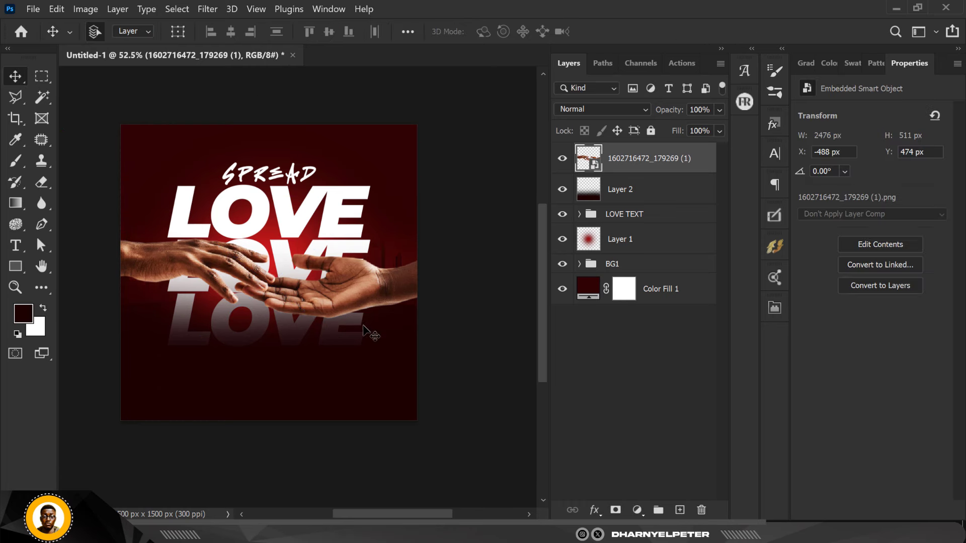
- Add an Exposure adjustment layer above the hands image and clip it to that layer
scroll(408, 286, "up", 2)
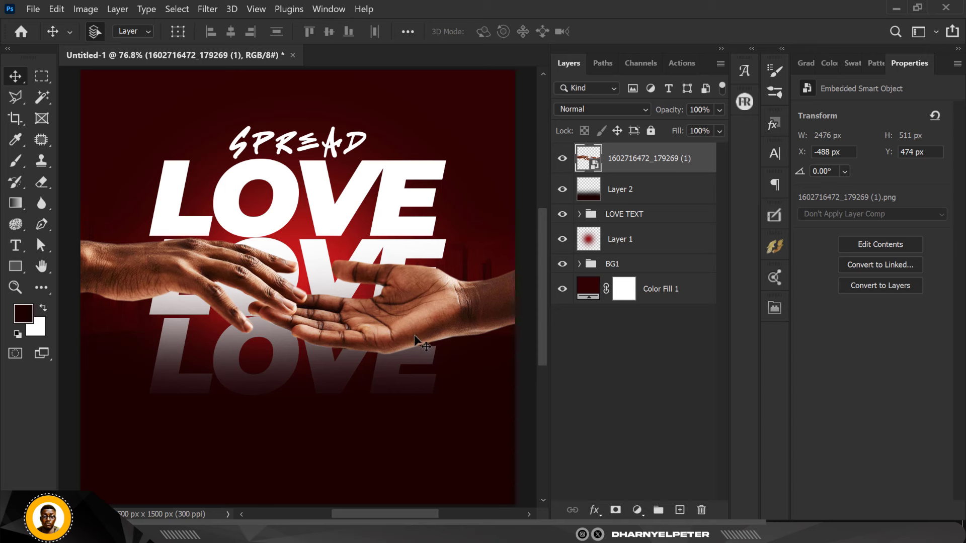
left_click(637, 511)
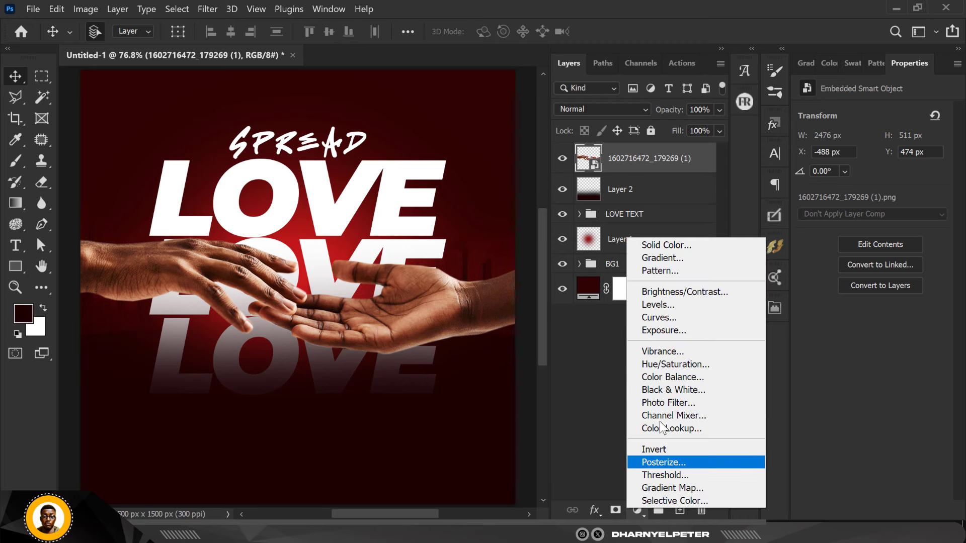
left_click(665, 330)
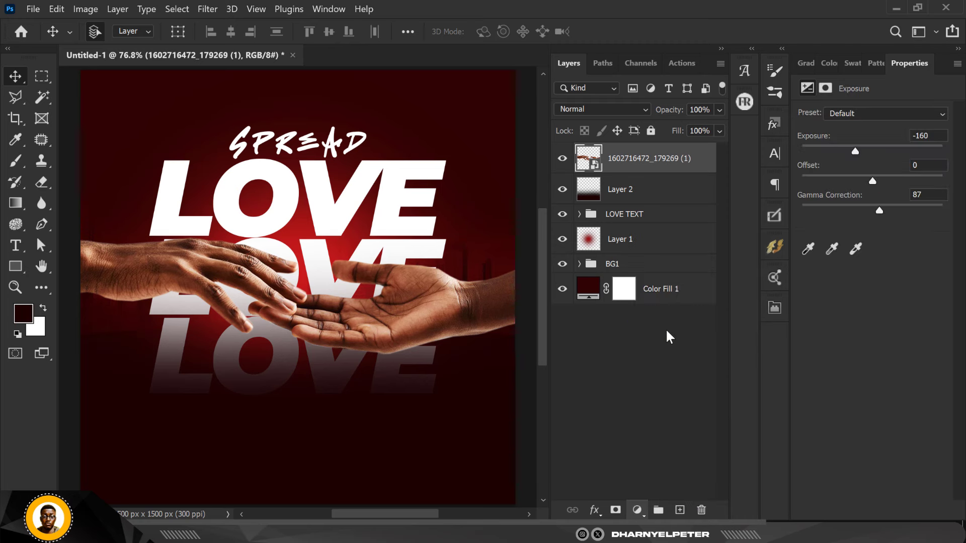
right_click(698, 164)
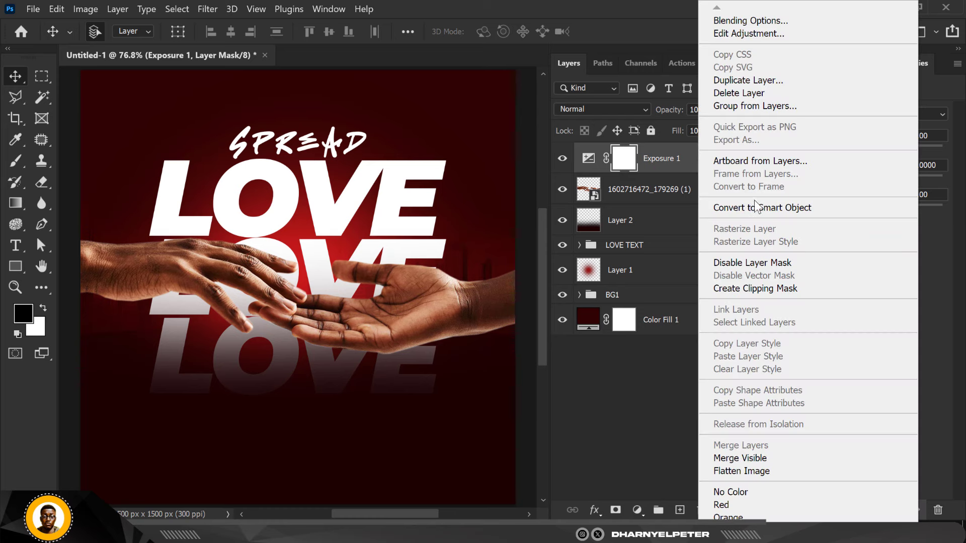
left_click(762, 288)
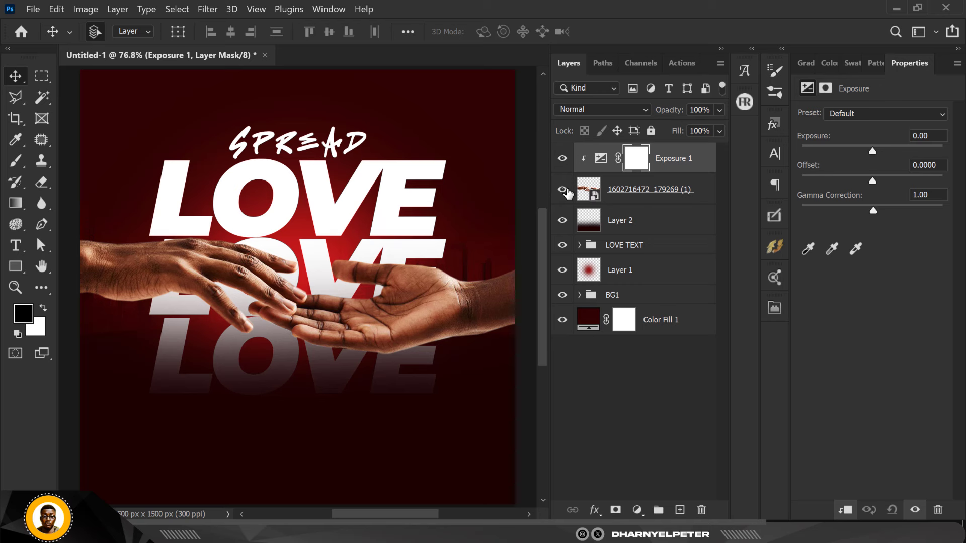
- Darken the hands by setting Exposure to -2.03 and Gamma Correction to 0.95
left_click_drag(872, 152, 843, 151)
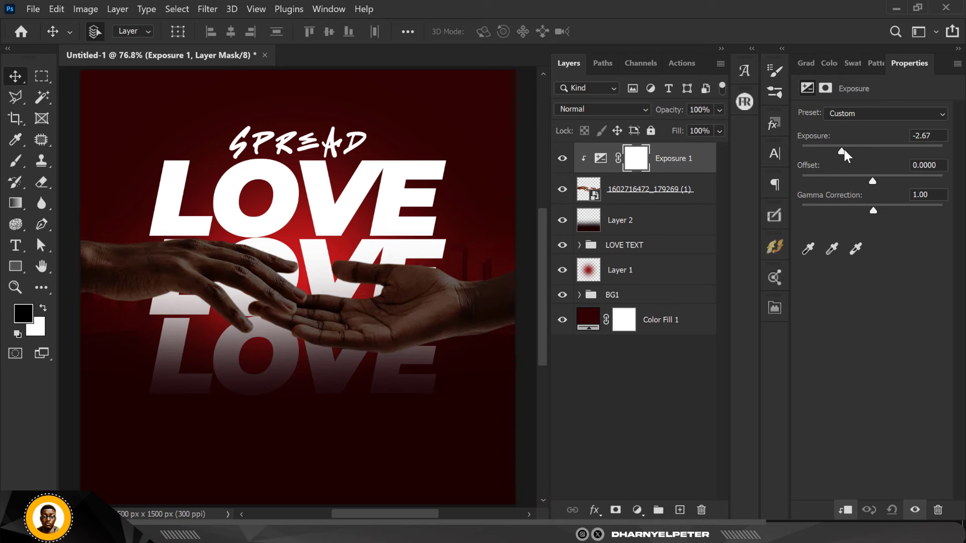
left_click_drag(873, 210, 876, 209)
left_click_drag(846, 157, 851, 149)
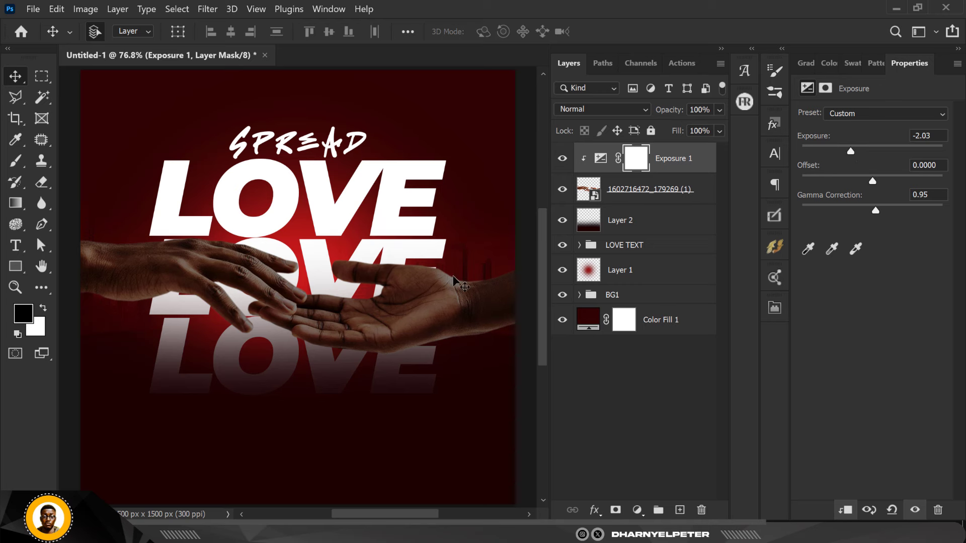
- Invert the Exposure 1 mask to black and prepare a white 300 px brush with 60% flow
left_click(636, 161)
key("ctrl+i")
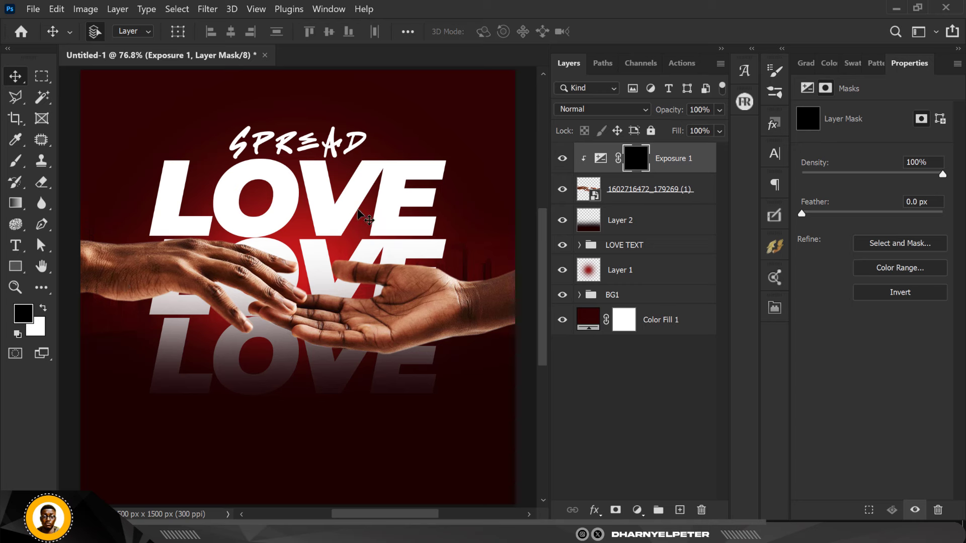
left_click(44, 309)
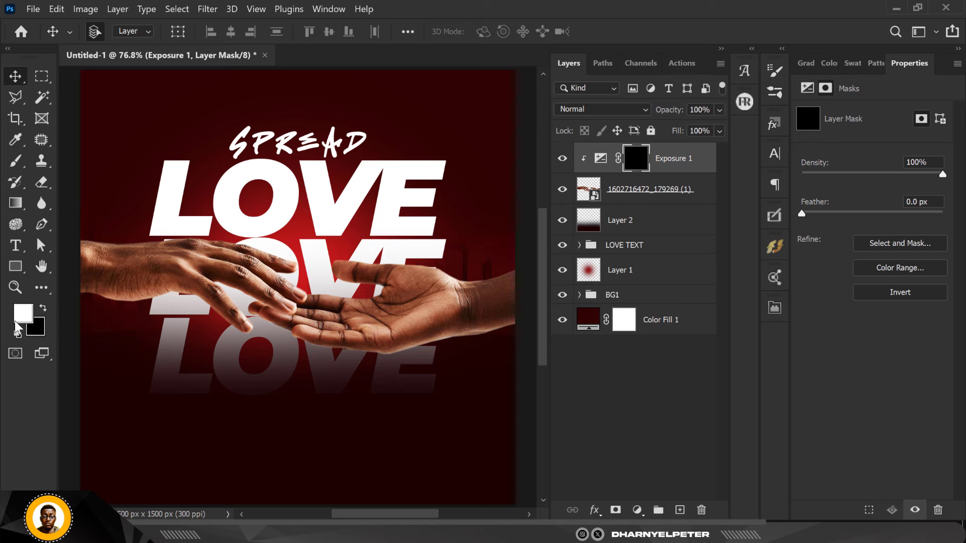
key("b")
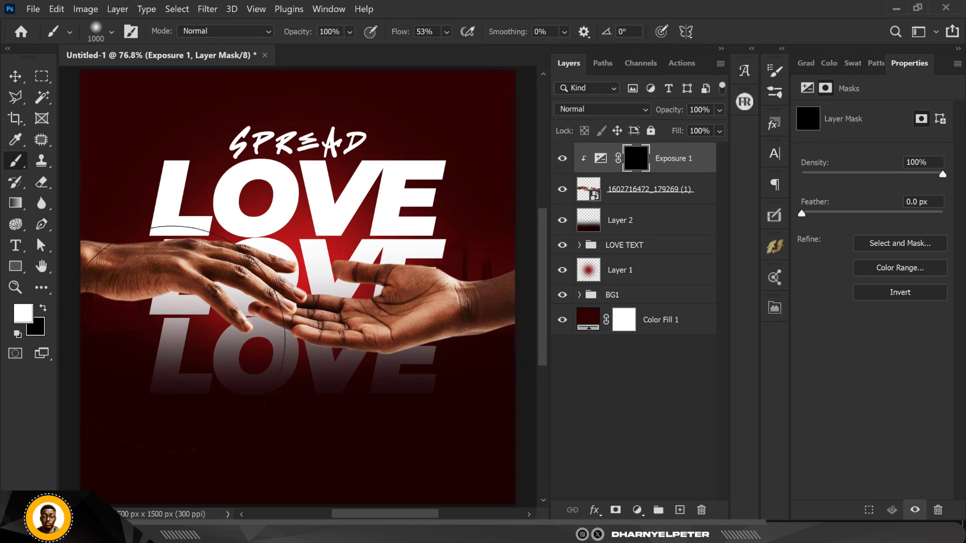
key("bracketleft")
left_click(410, 32)
type("60")
key("Return")
- Paint white on the Exposure 1 mask along the undersides of both hands with the 300 px brush, refining the shading at 150 px
mouse_move(81, 282)
left_mouse_down()
mouse_move(108, 301)
mouse_move(151, 291)
mouse_move(108, 318)
left_mouse_up()
mouse_move(228, 365)
left_mouse_down()
mouse_move(83, 312)
mouse_move(120, 347)
mouse_move(72, 308)
mouse_move(93, 340)
left_mouse_up()
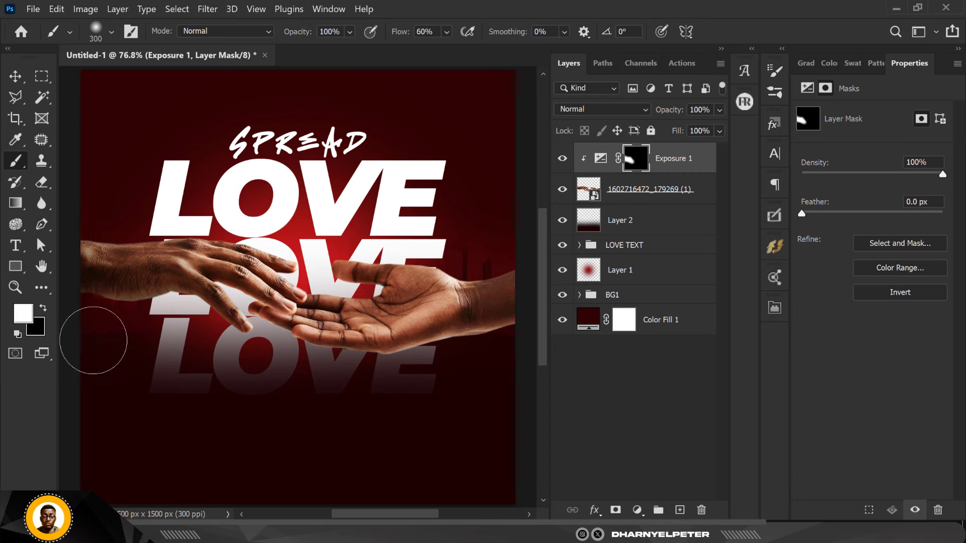
mouse_move(377, 394)
left_mouse_down()
mouse_move(292, 385)
mouse_move(254, 377)
left_mouse_up()
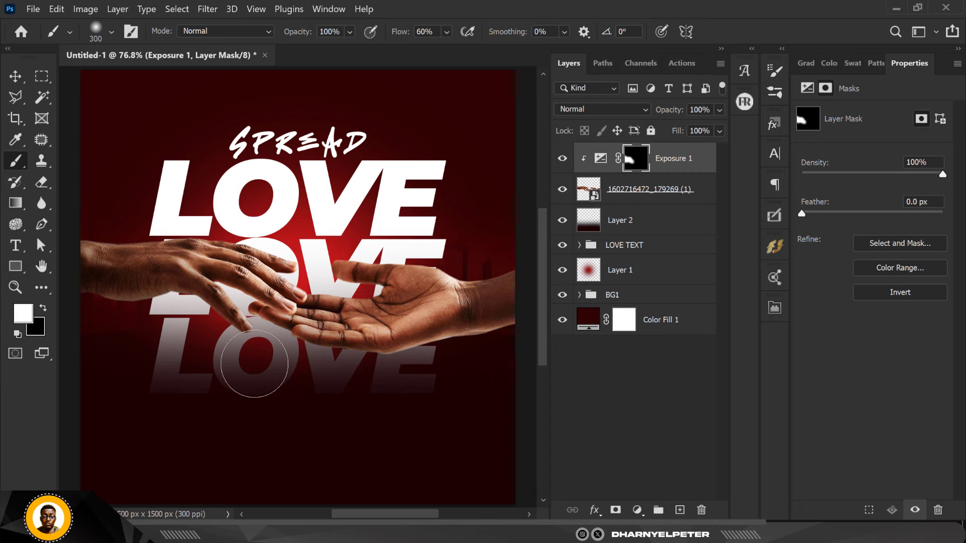
left_click_drag(377, 368, 550, 319)
key("bracketleft")
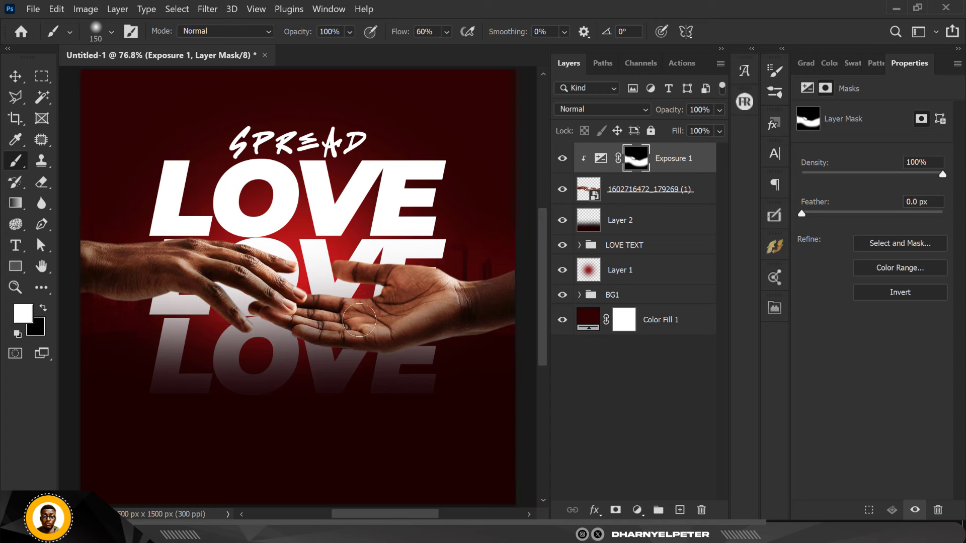
left_click_drag(116, 235, 160, 249)
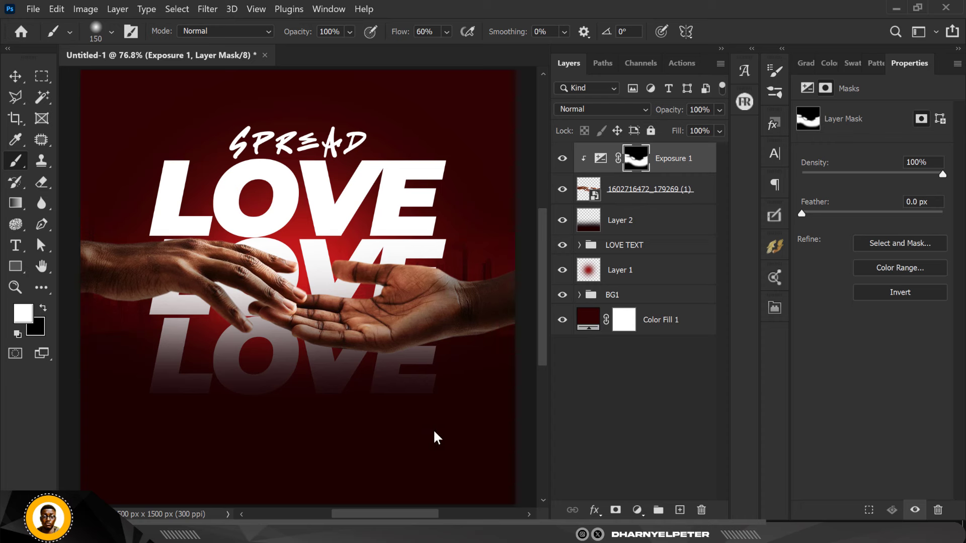
left_click_drag(264, 226, 256, 259)
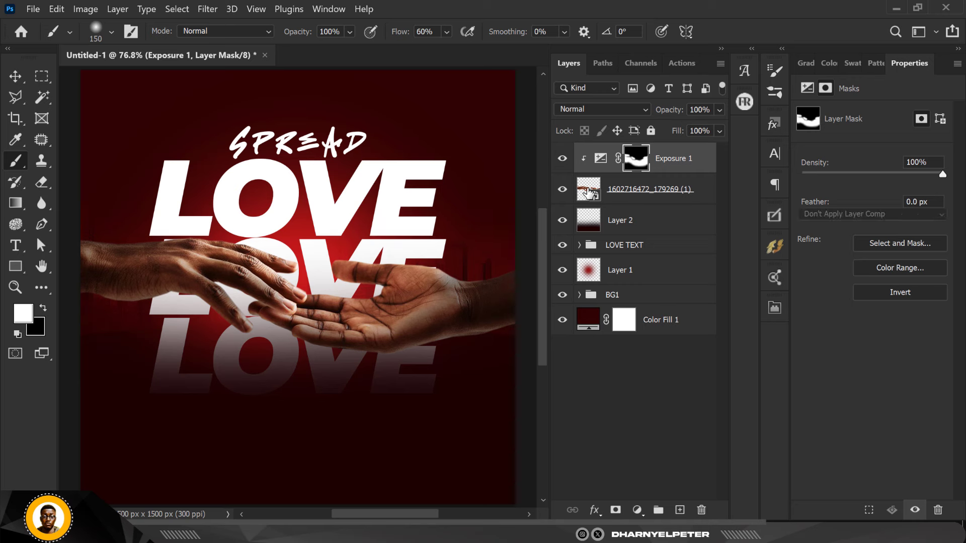
- Add a Curves adjustment layer clipped directly above the hands image, beneath Exposure 1
left_click(588, 192)
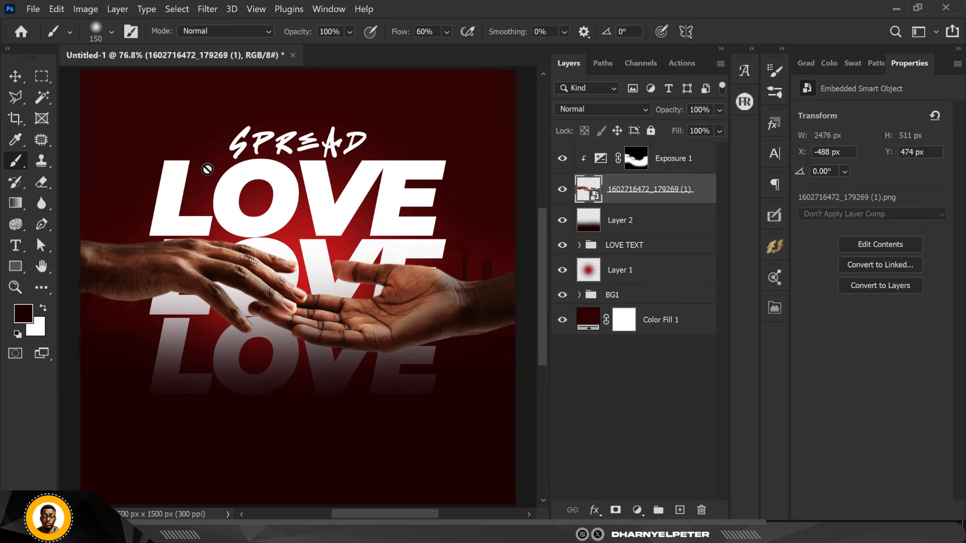
left_click(678, 170)
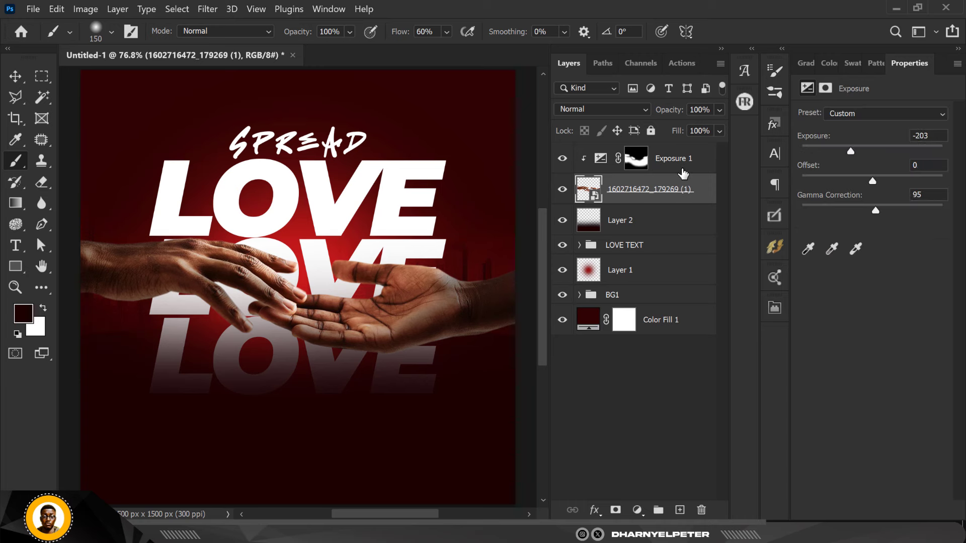
left_click(654, 192)
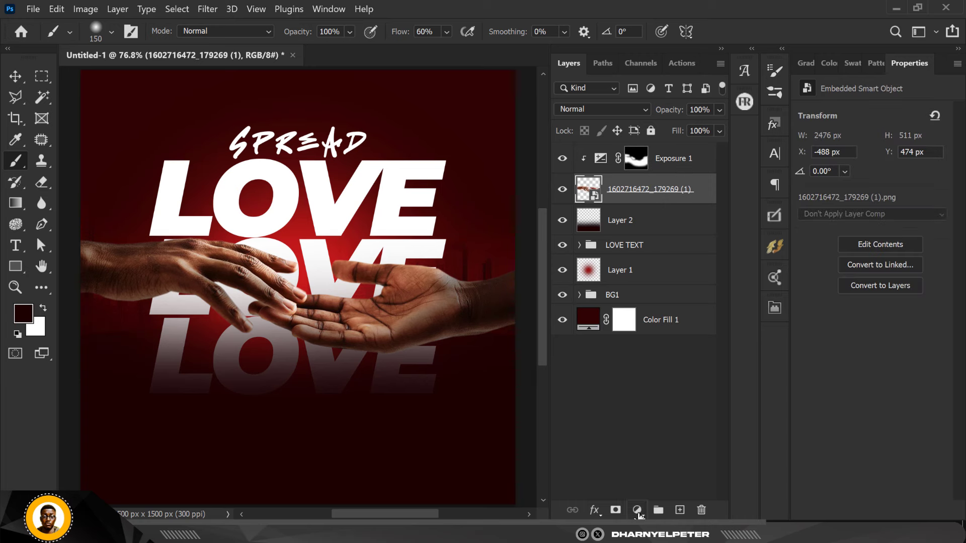
left_click(637, 510)
left_click(668, 323)
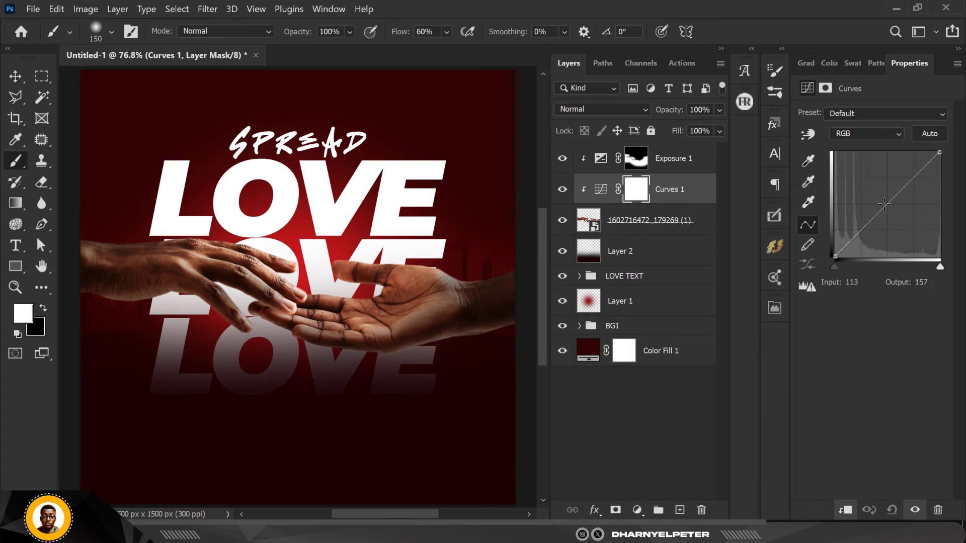
- Shape the Curves 1 curve with a midtone point at input 117, output 103 and a second higher point, and reduce the layer's opacity to 52%
mouse_move(886, 208)
left_mouse_down()
mouse_move(895, 212)
mouse_move(887, 209)
left_mouse_up()
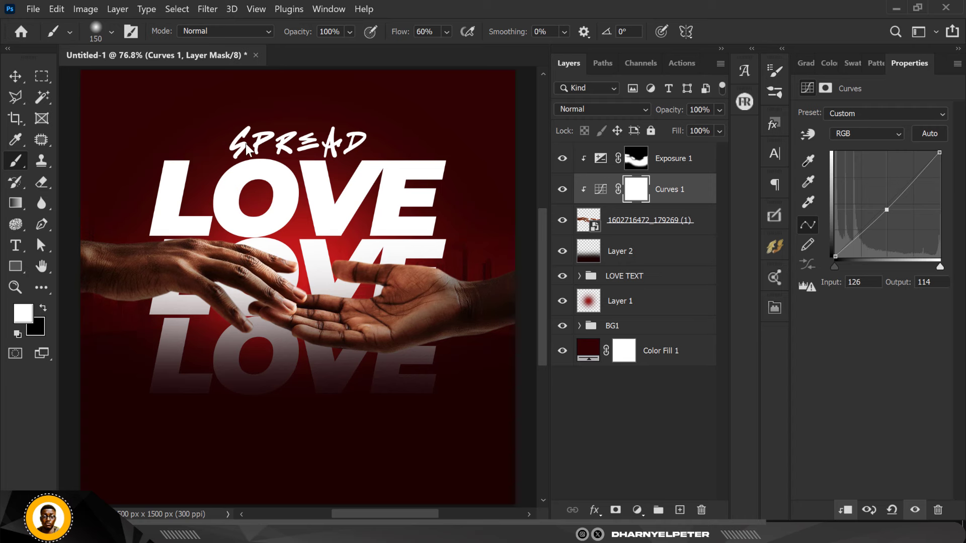
left_click_drag(907, 190, 883, 216)
left_click(886, 210)
left_click(720, 110)
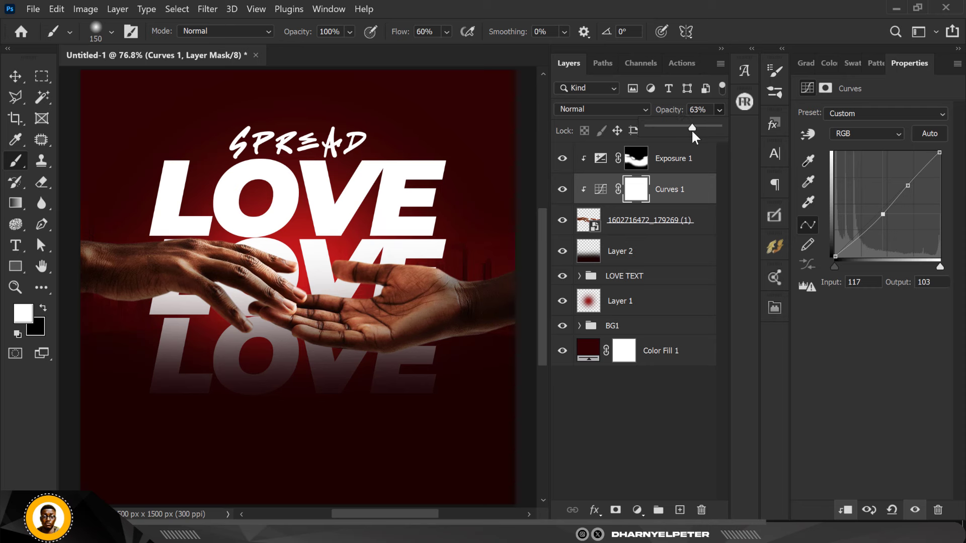
left_click(563, 192)
left_click(563, 193)
left_click(563, 192)
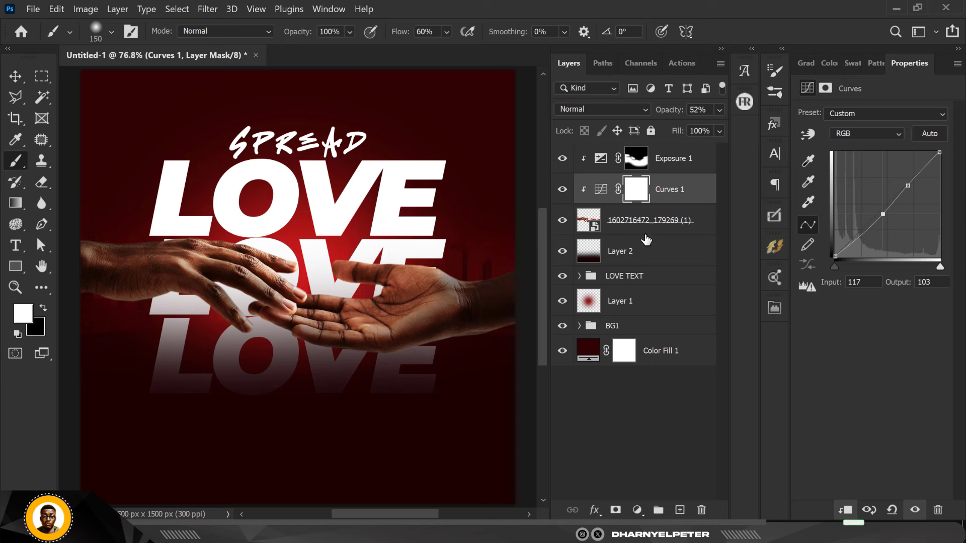
- Add a second Exposure adjustment clipped directly above the hands image, with Exposure -1.68 and Gamma Correction 0.75
left_click(632, 228)
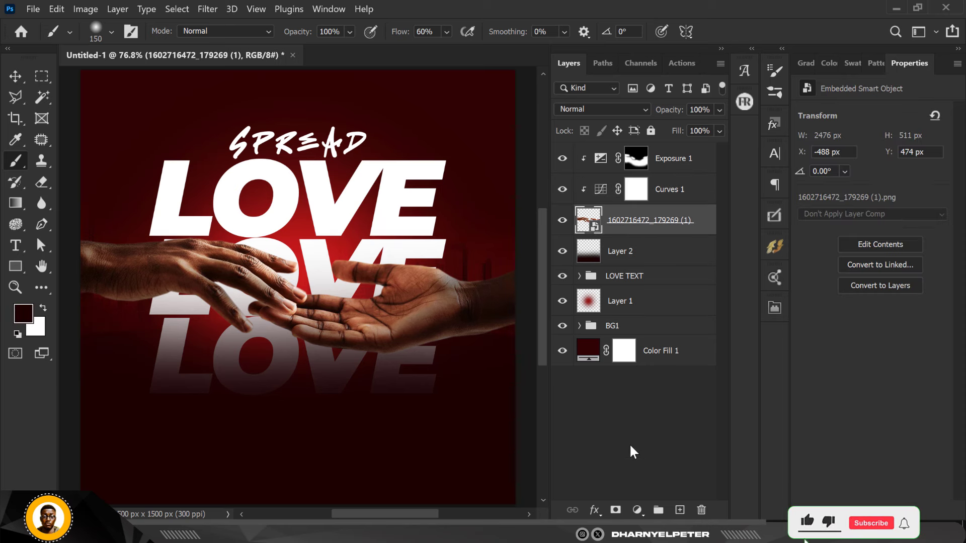
left_click(637, 510)
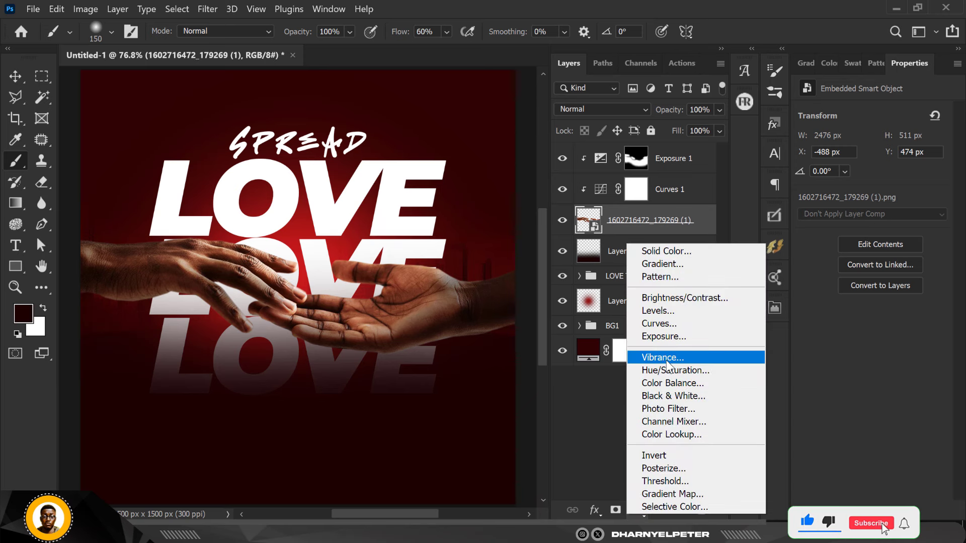
left_click(672, 337)
left_click_drag(872, 151, 855, 154)
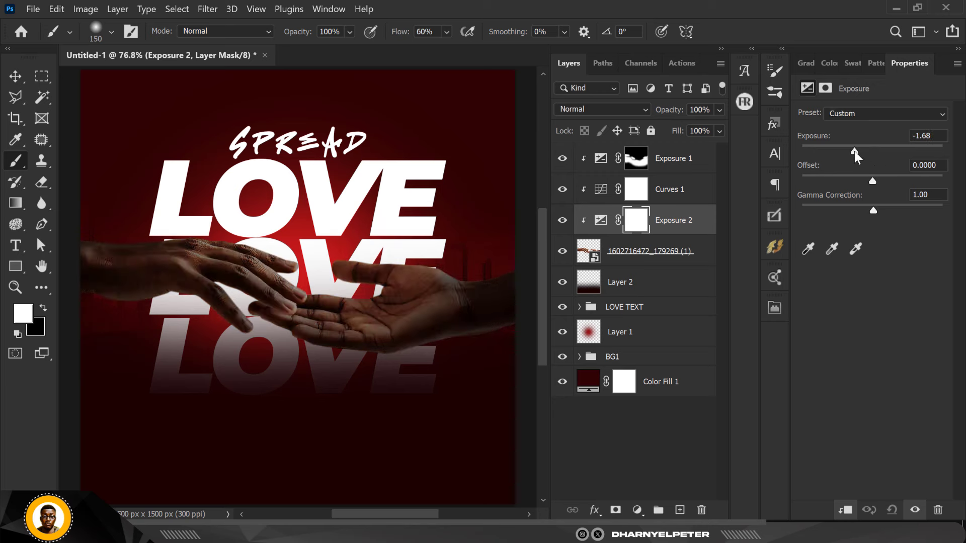
left_click_drag(877, 210, 886, 210)
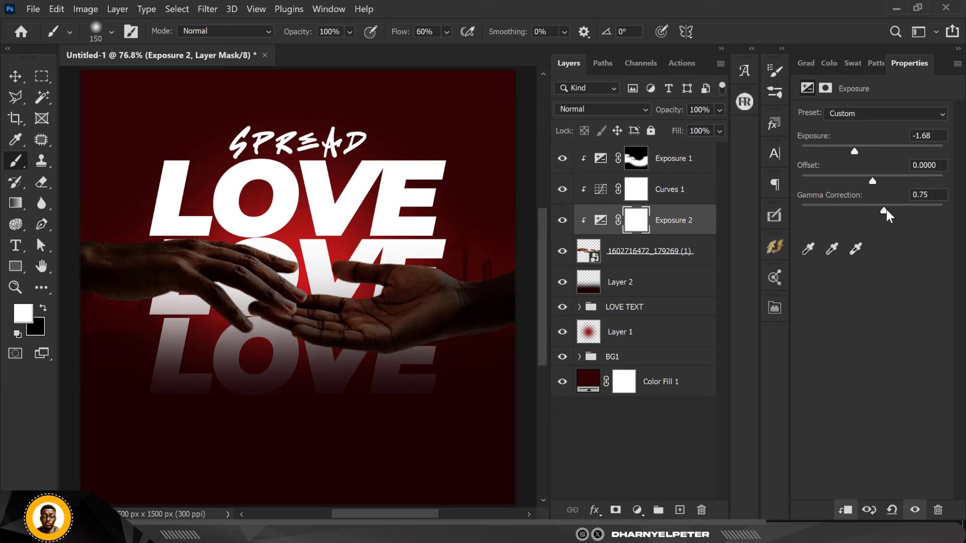
- Invert the Exposure 2 mask to black and paint white with the 150 px brush along the edges and undersides of both hands
left_click(637, 222)
key("ctrl+i")
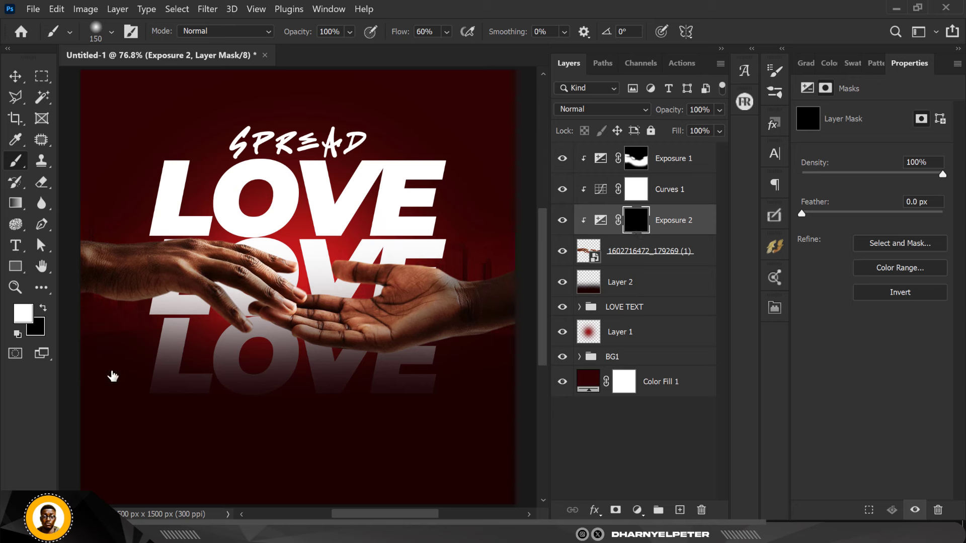
left_click(140, 316)
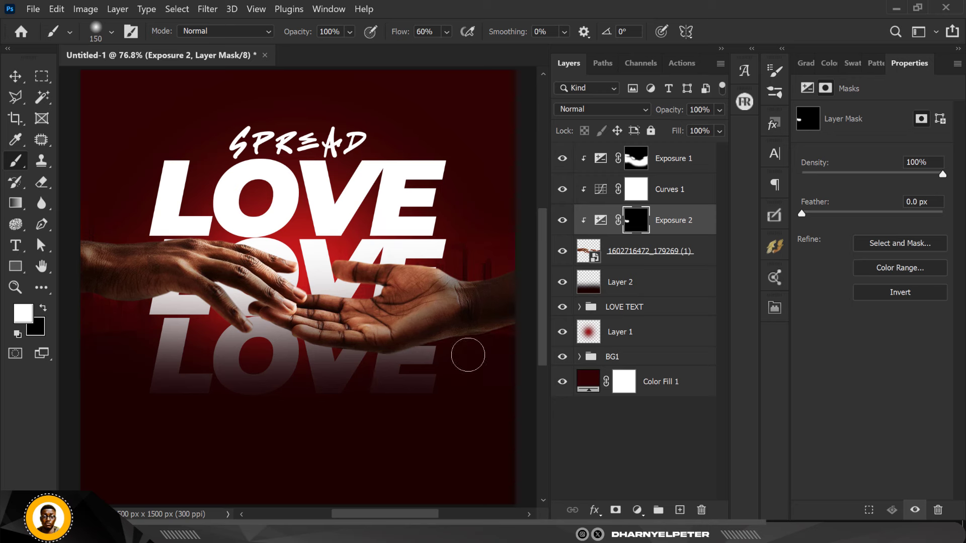
mouse_move(370, 360)
left_mouse_down()
mouse_move(409, 373)
mouse_move(494, 332)
left_mouse_up()
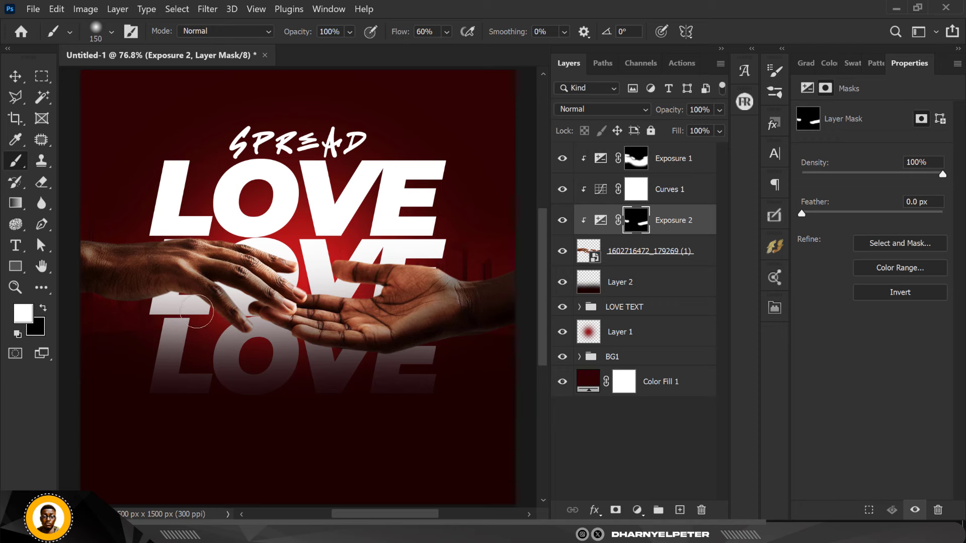
mouse_move(392, 279)
left_mouse_down()
mouse_move(352, 353)
mouse_move(322, 359)
left_mouse_up()
scroll(370, 250, "up", 3)
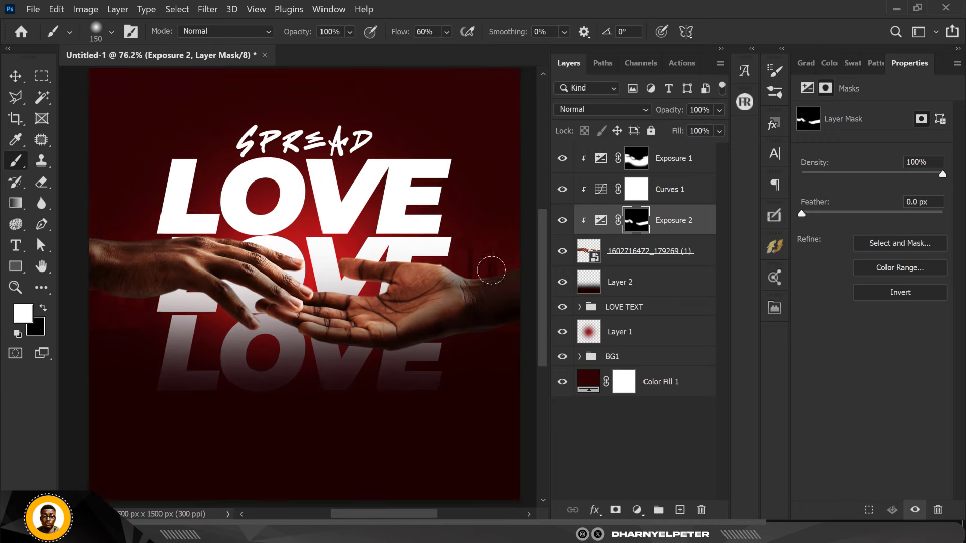
left_click_drag(470, 254, 430, 252)
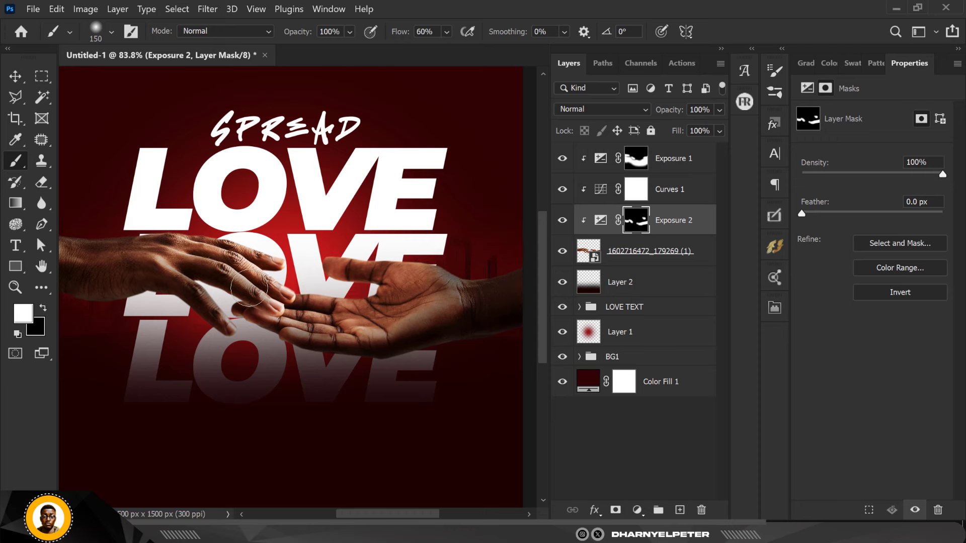
scroll(249, 287, "down", 2)
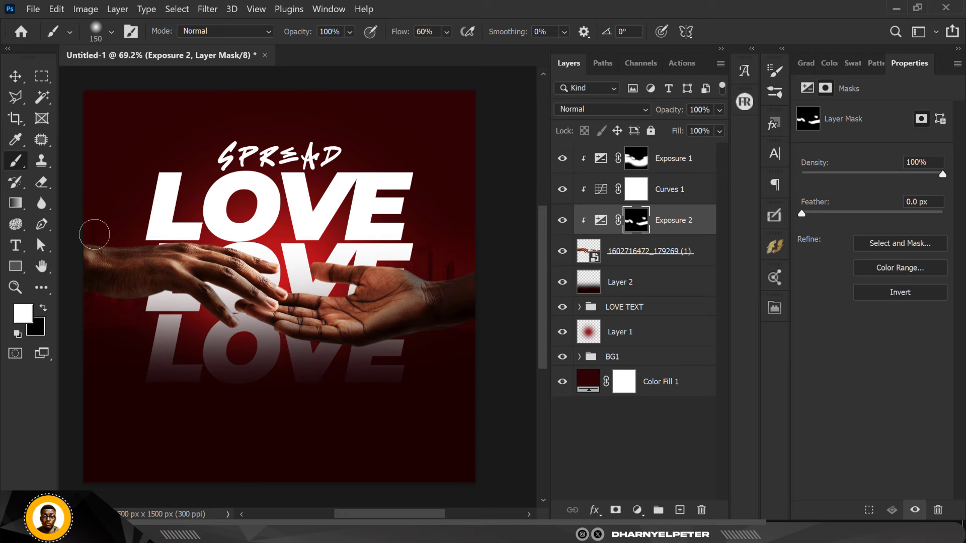
scroll(122, 324, "down", 1)
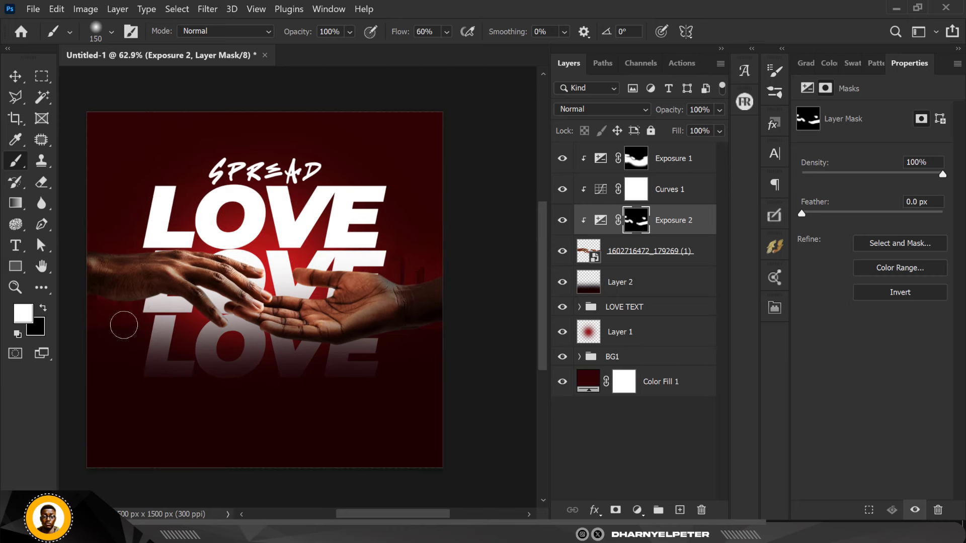
scroll(137, 289, "up", 1)
scroll(151, 290, "up", 1)
scroll(182, 294, "down", 1)
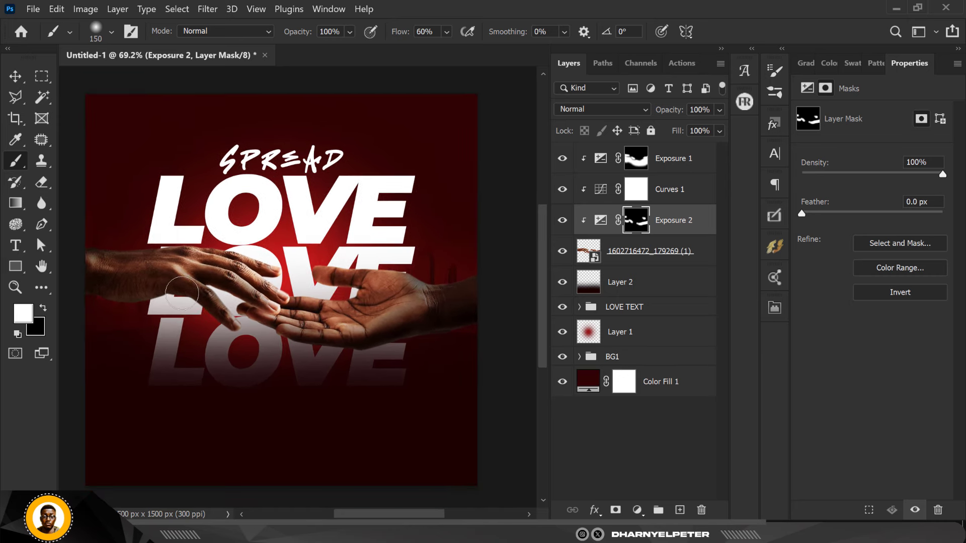
scroll(182, 294, "up", 2)
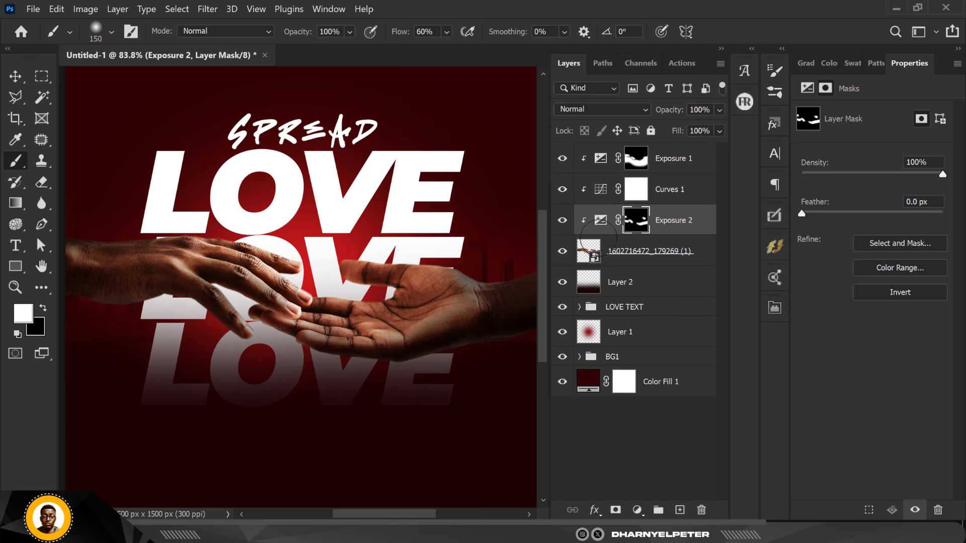
- Group the hands image with its Exposure 1, Curves 1 and Exposure 2 layers and name the group HAND
left_click(689, 158)
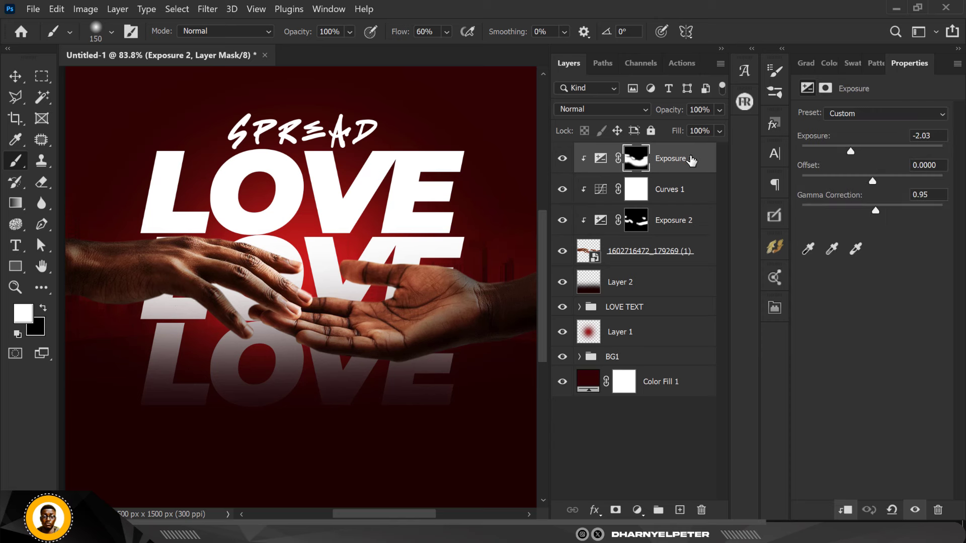
left_click(647, 255)
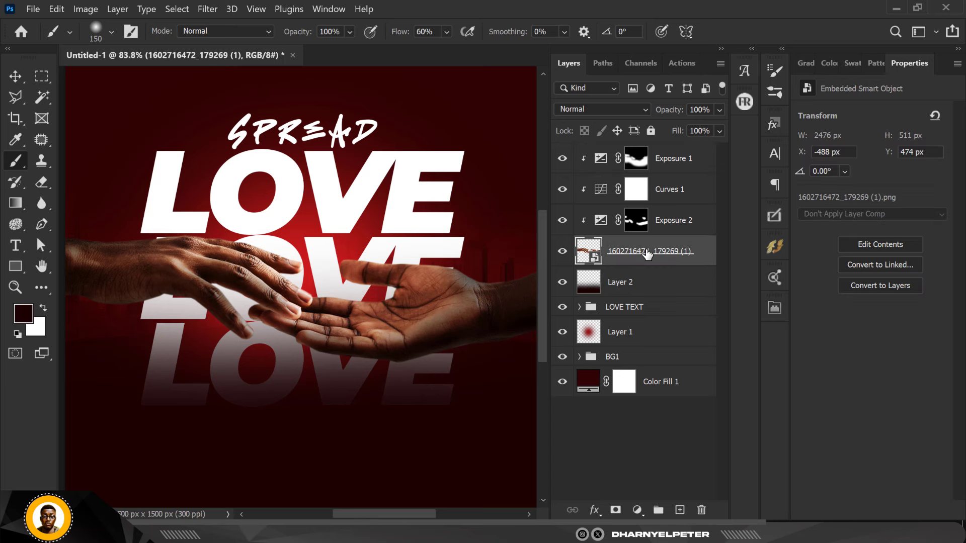
left_click(665, 160, "shift")
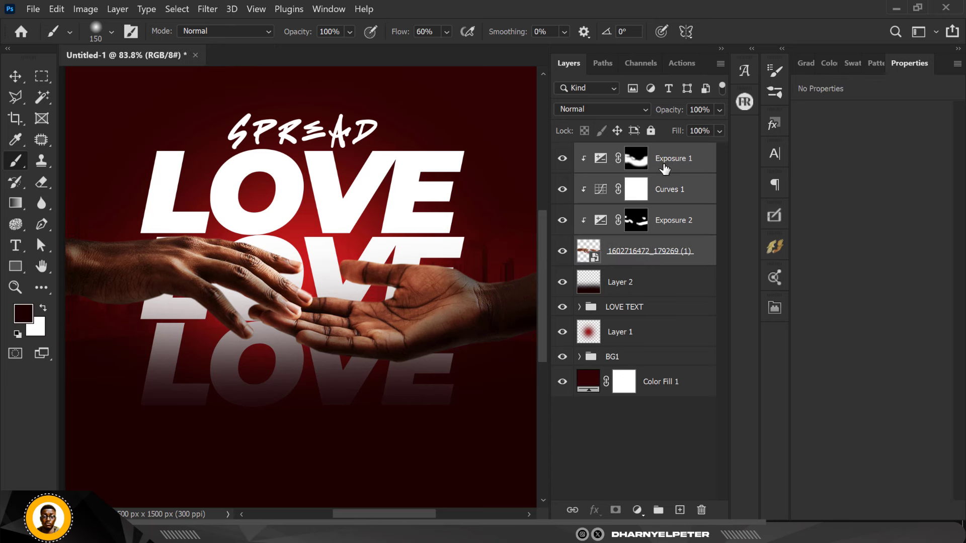
left_click(658, 510)
double_click(616, 152)
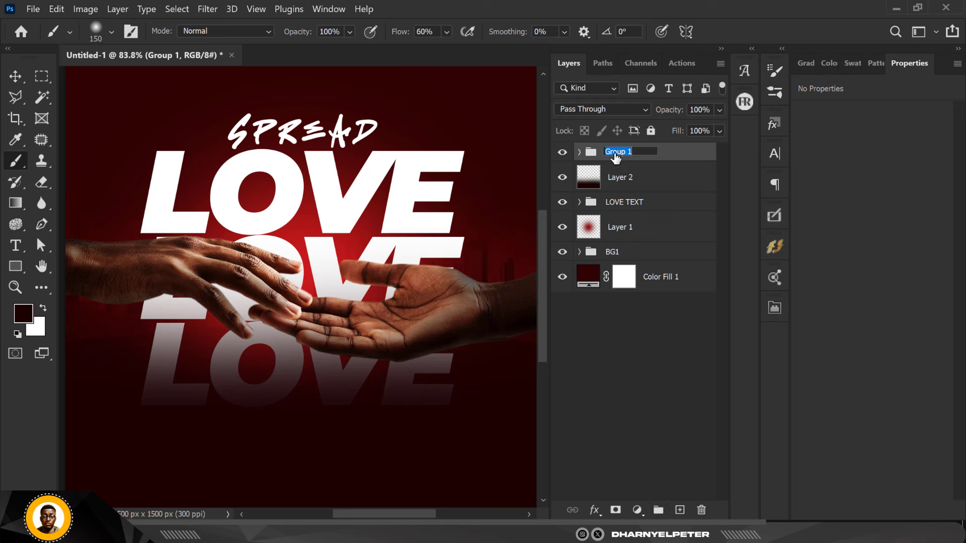
type("HAND")
key("Return")
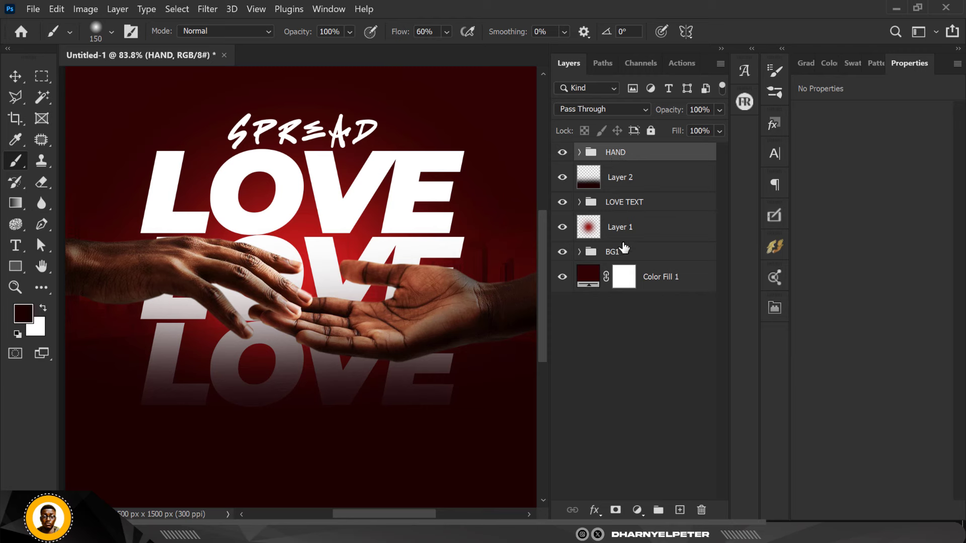
- Place the 8ixng8R7T hearts image above the HAND group, scaled to 1.41%, and position it on the open palm
left_click(680, 510)
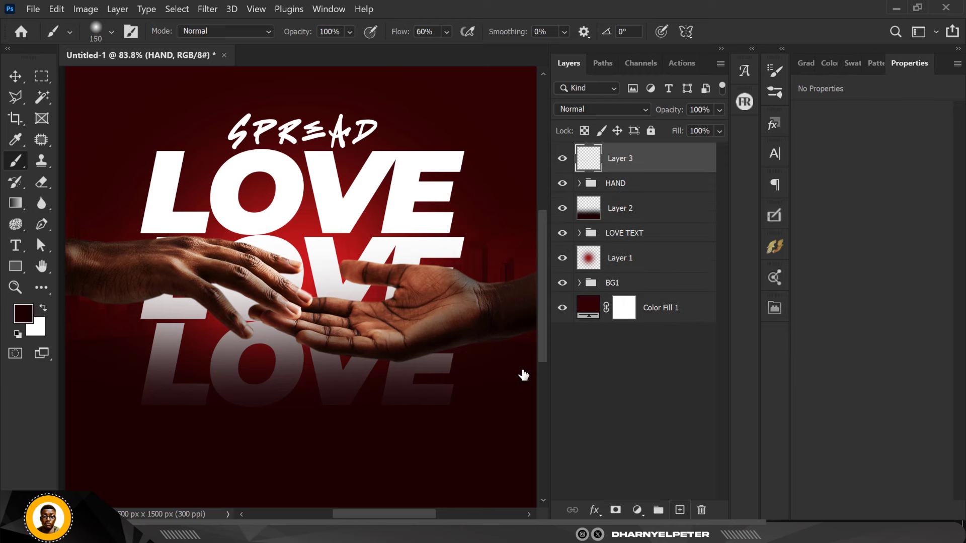
key("alt+Tab")
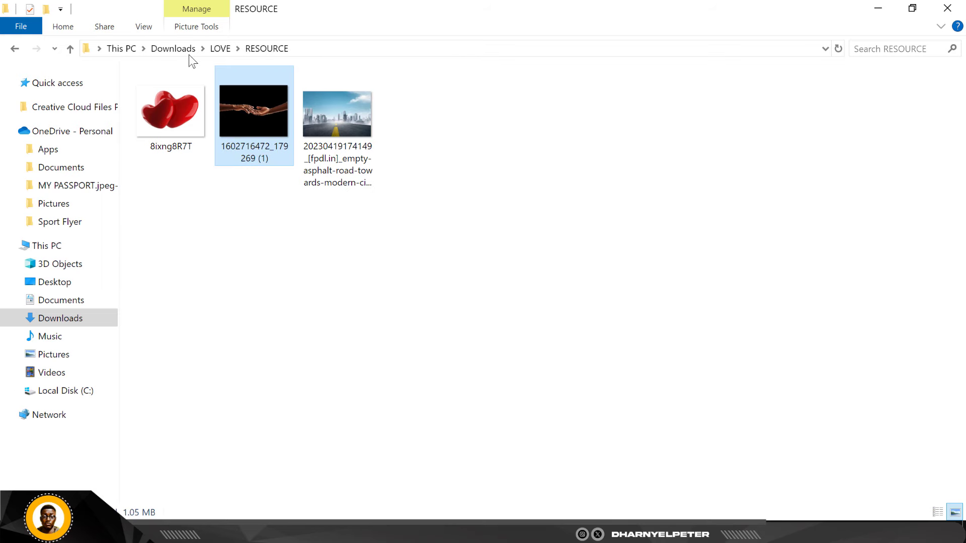
left_click_drag(161, 101, 372, 291)
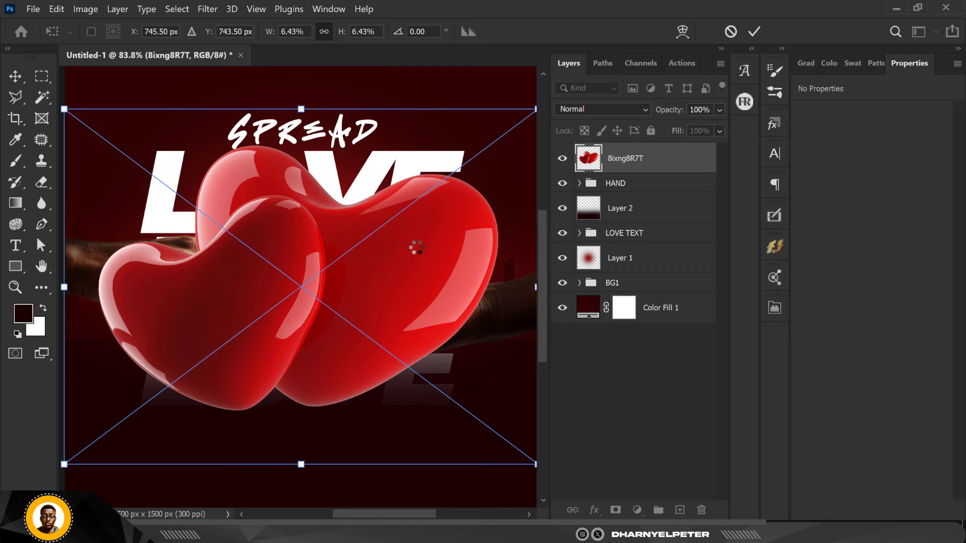
scroll(223, 121, "down", 1)
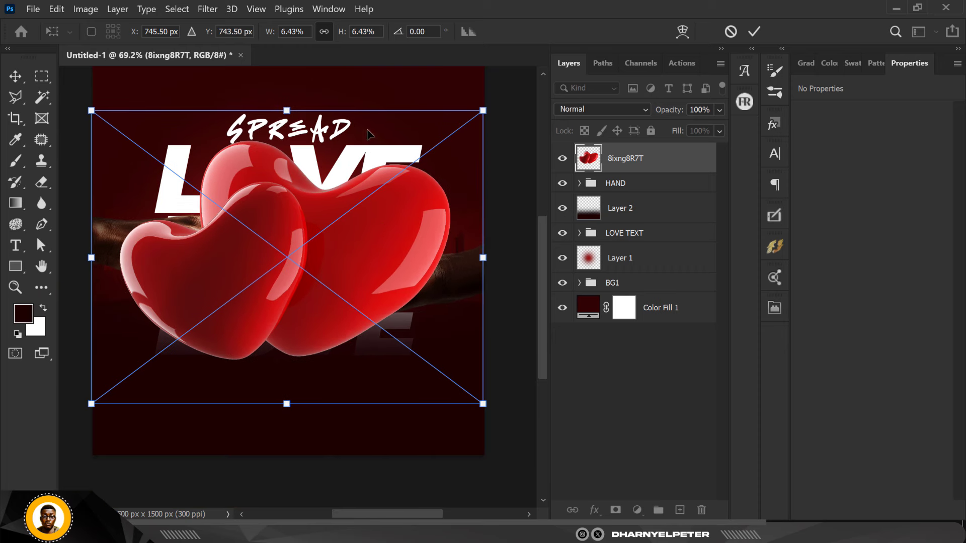
left_click_drag(484, 109, 304, 196)
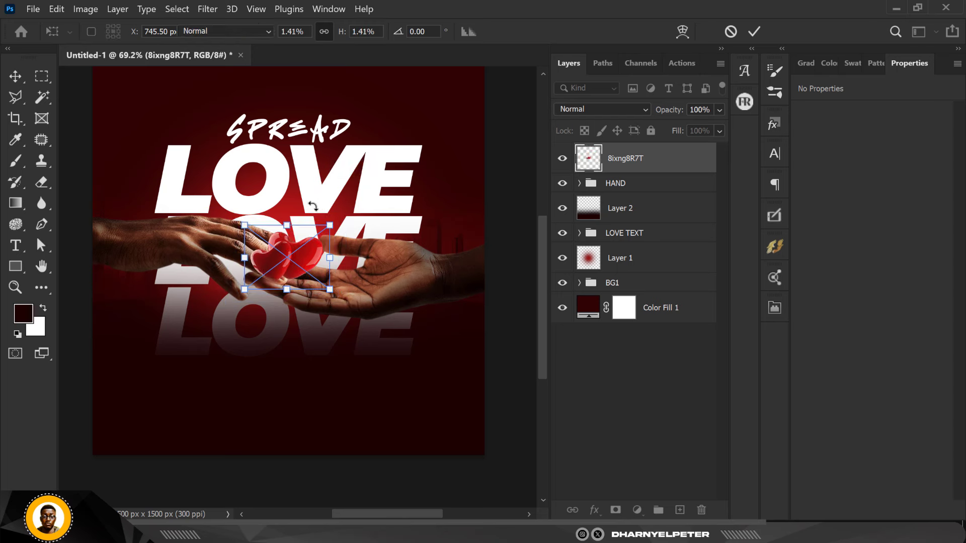
key("b")
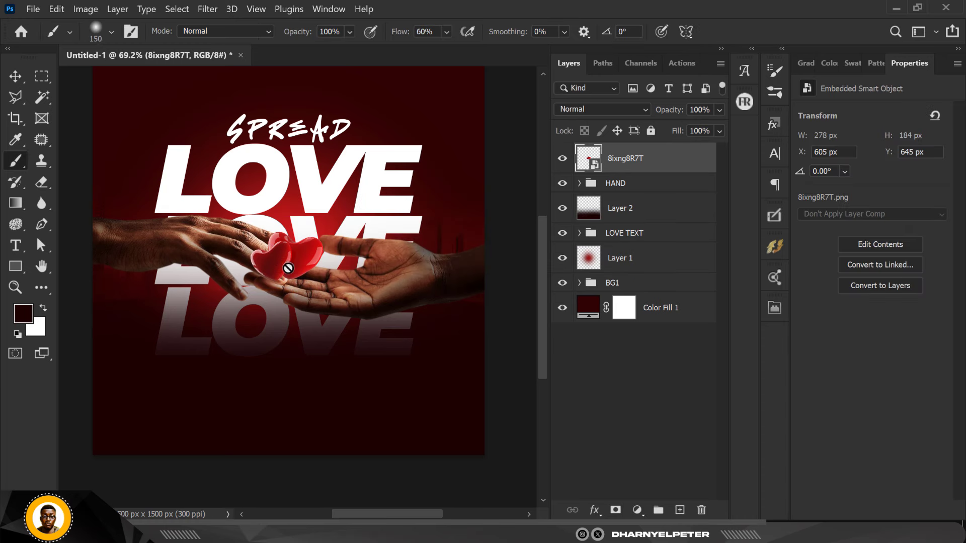
left_click(20, 74)
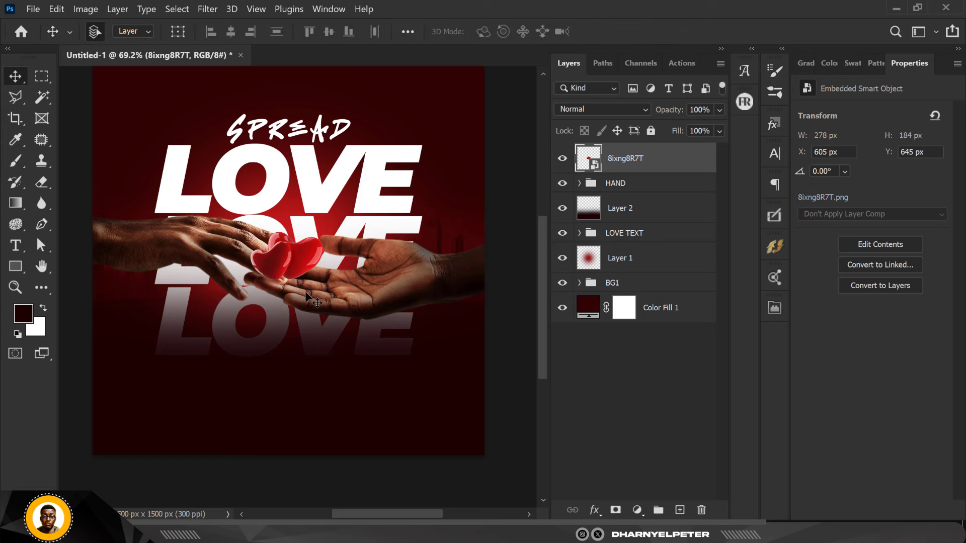
left_click_drag(288, 259, 346, 270)
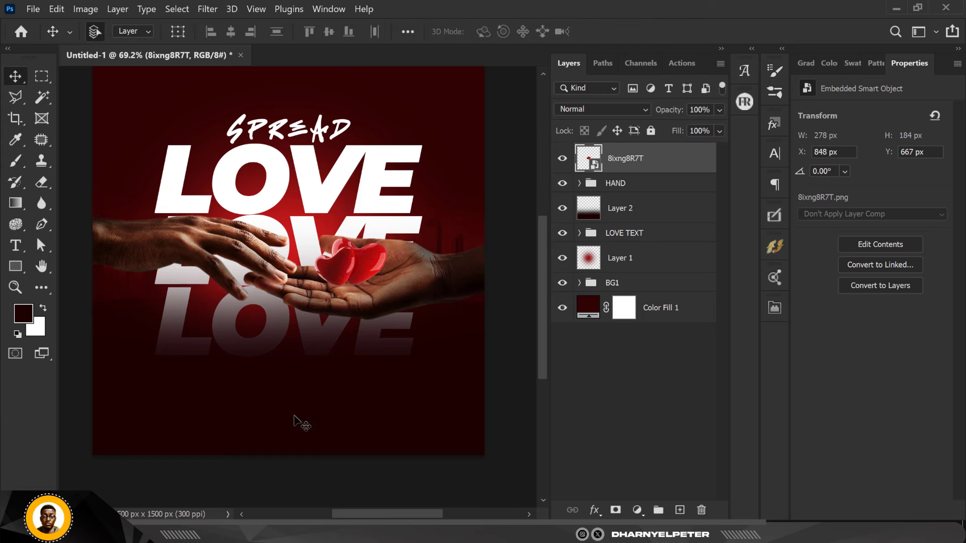
- Shift the HAND group slightly down to Y 944.50 px, keeping X at 750 px
left_click(640, 186)
key("ctrl+t")
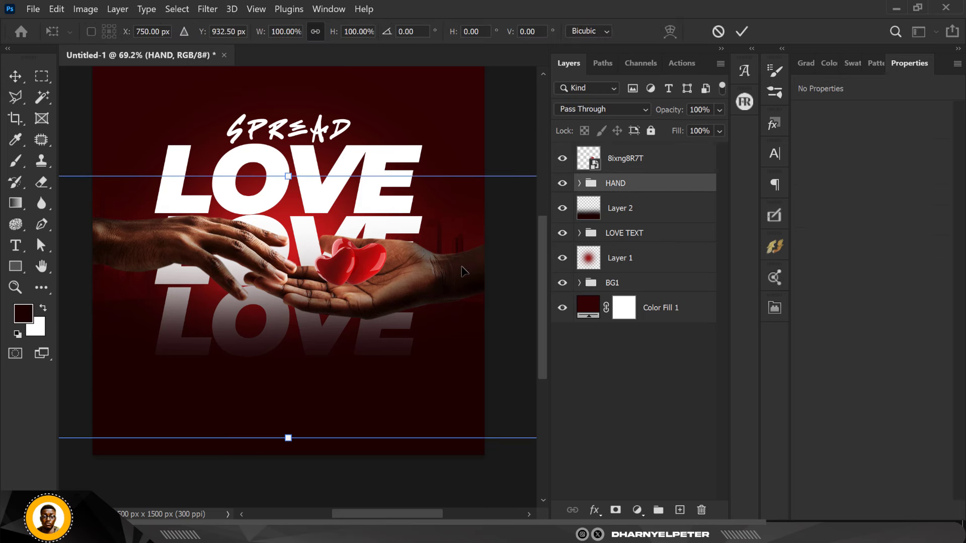
mouse_move(462, 272)
left_mouse_down()
mouse_move(447, 270)
mouse_move(463, 270)
left_mouse_up()
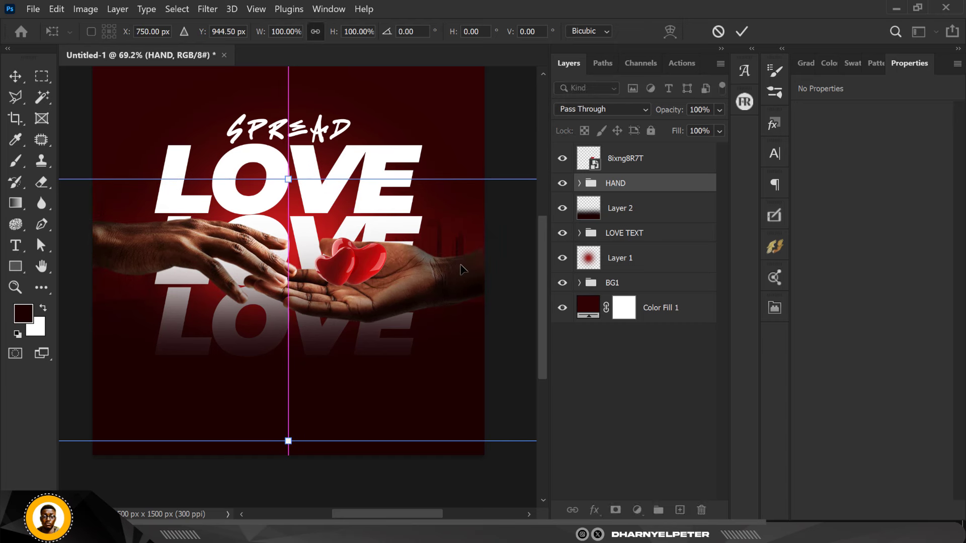
key("Return")
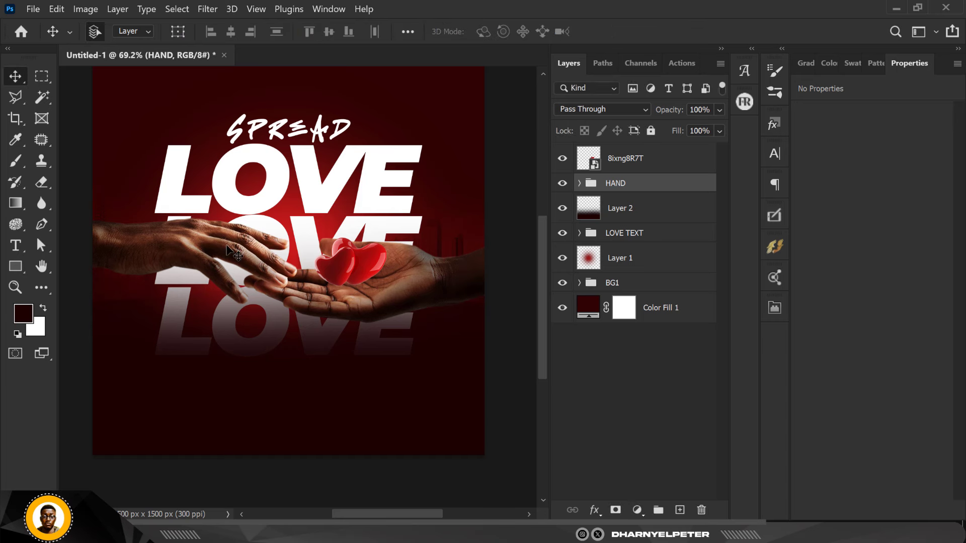
- Reposition the hearts on the open hand's fingers at X 766 px, Y 701 px
left_click_drag(348, 261, 332, 275)
scroll(329, 279, "up", 3)
scroll(322, 269, "down", 1)
scroll(327, 269, "down", 3)
scroll(334, 271, "up", 4)
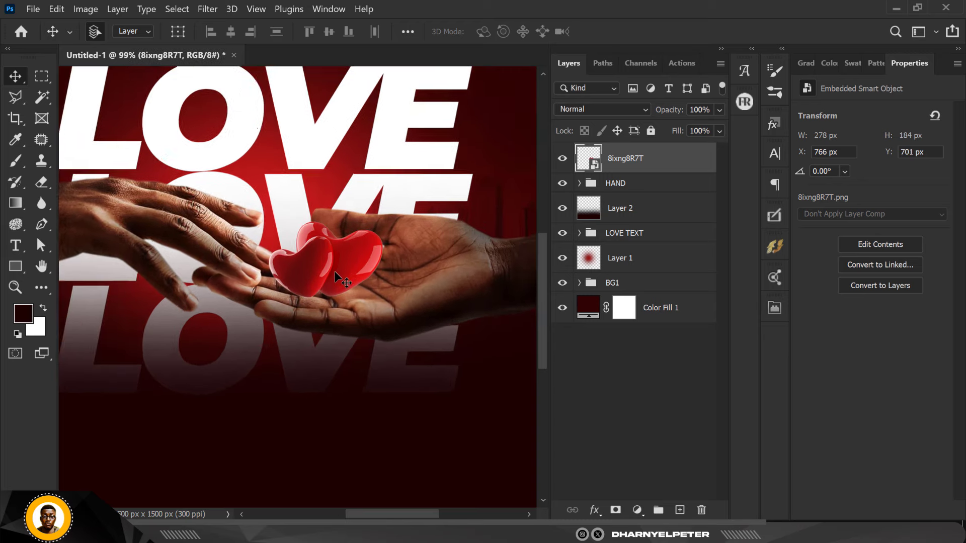
scroll(340, 267, "down", 1)
scroll(339, 270, "down", 4)
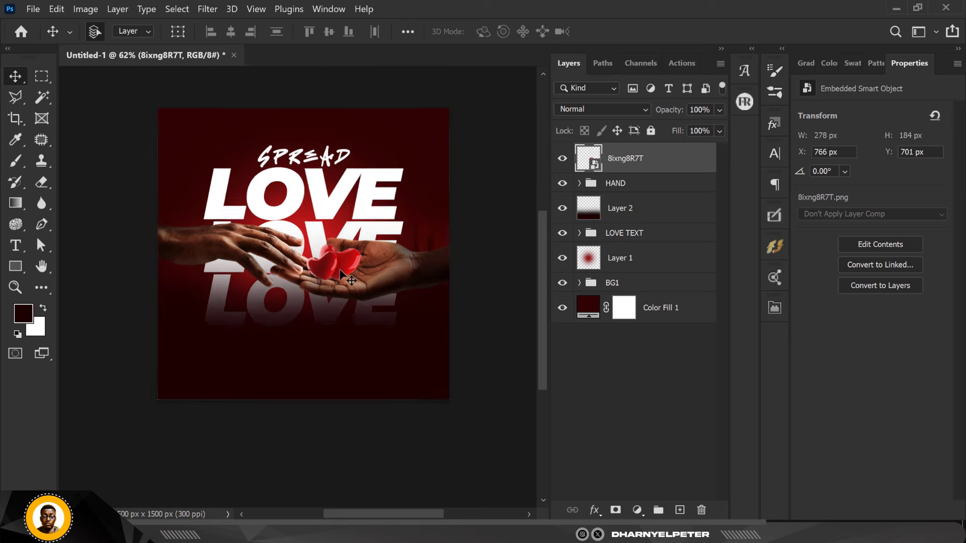
scroll(336, 257, "up", 4)
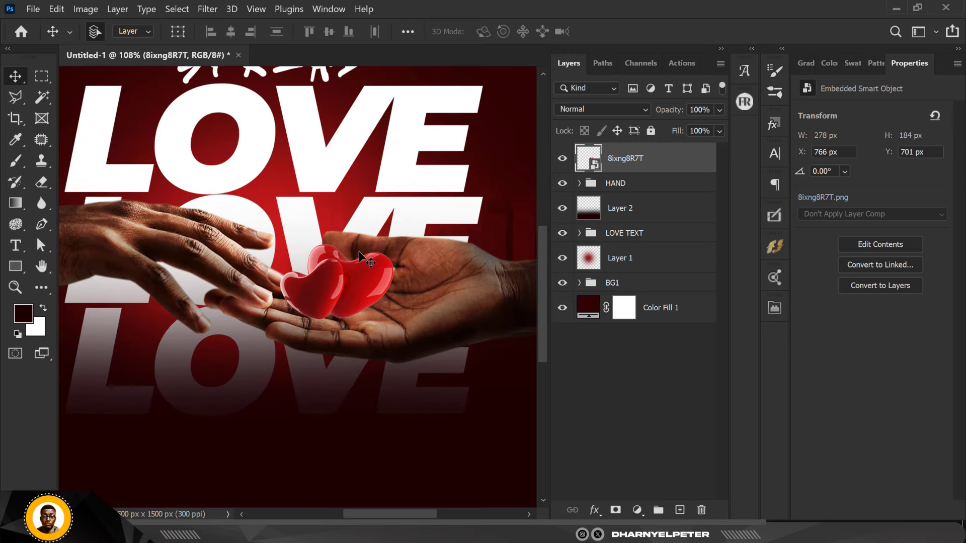
scroll(332, 271, "down", 2)
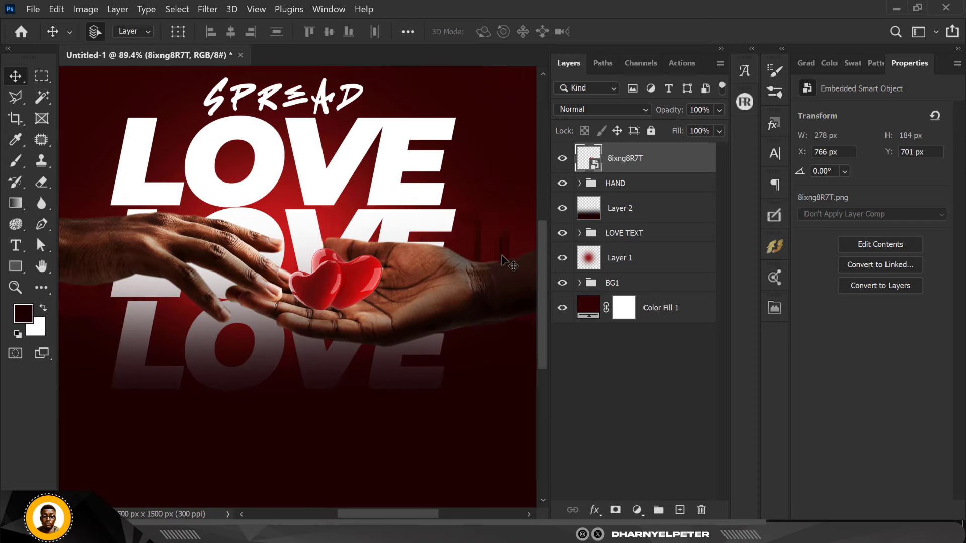
- Add an empty layer directly beneath the hearts and set the Pen tool to Shape mode
scroll(417, 304, "up", 4)
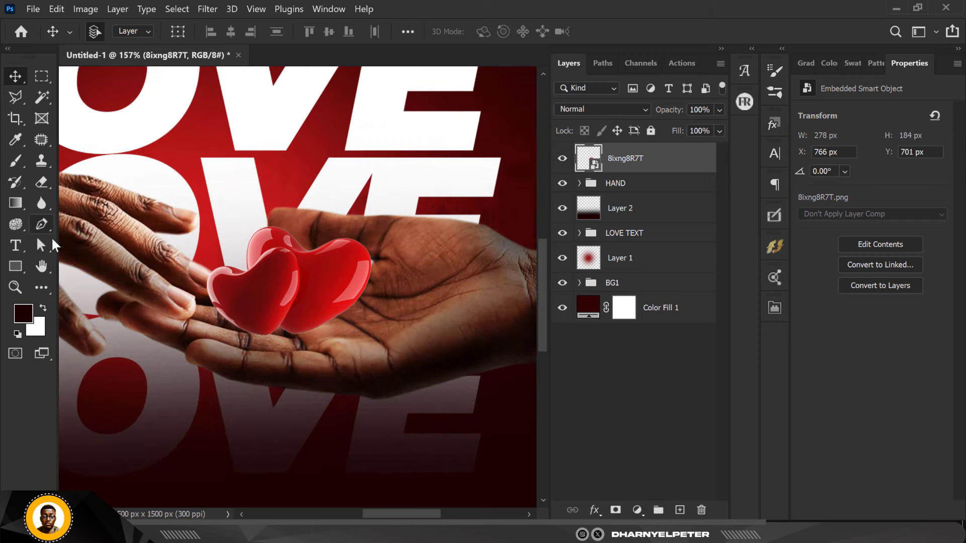
key("p")
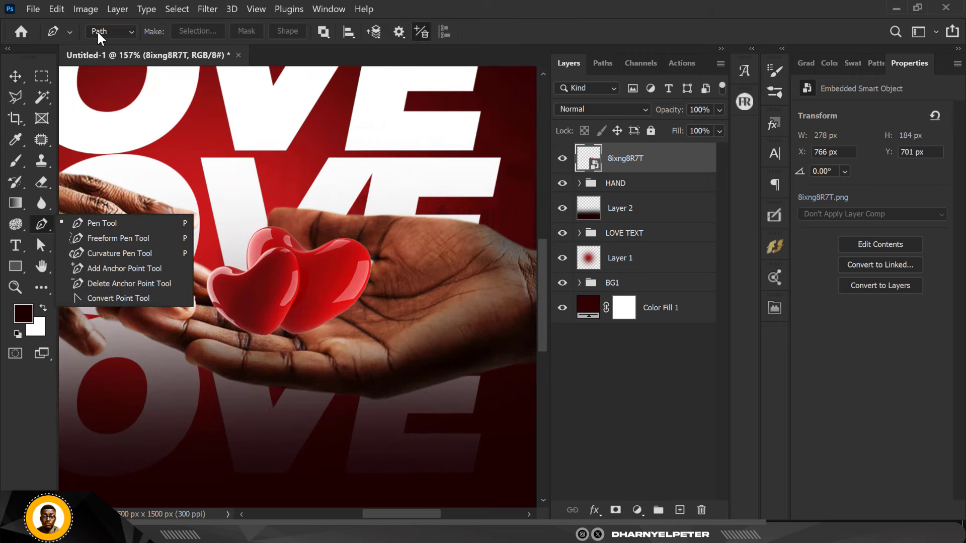
left_click(660, 191)
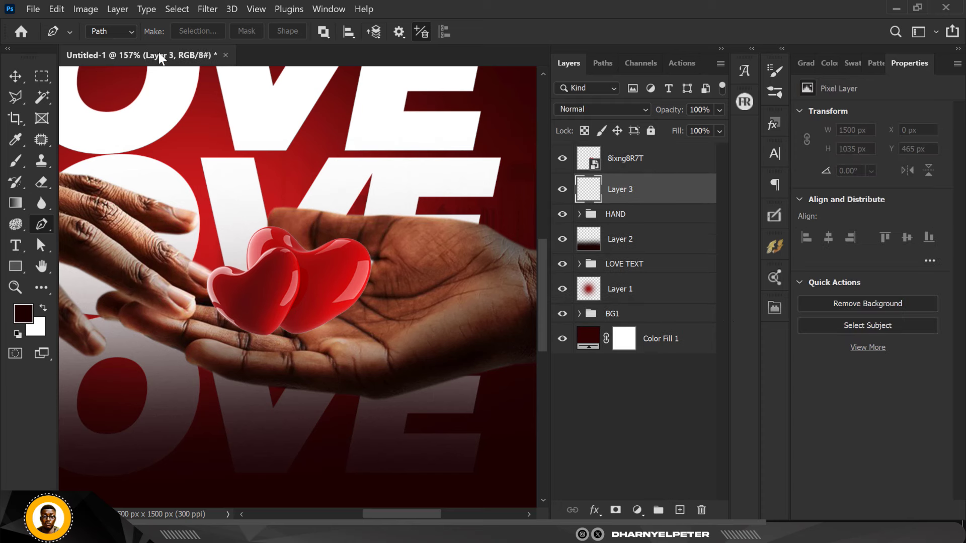
left_click(121, 35)
left_click(121, 34)
left_click(115, 48)
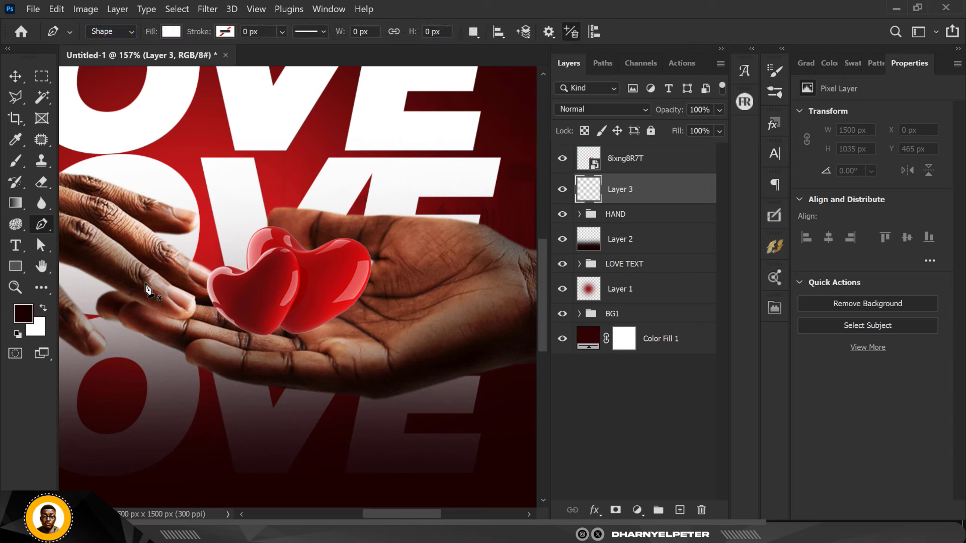
- Set the Pen shape fill to the dark red 1b0202 sampled from the lower background
left_click(171, 31)
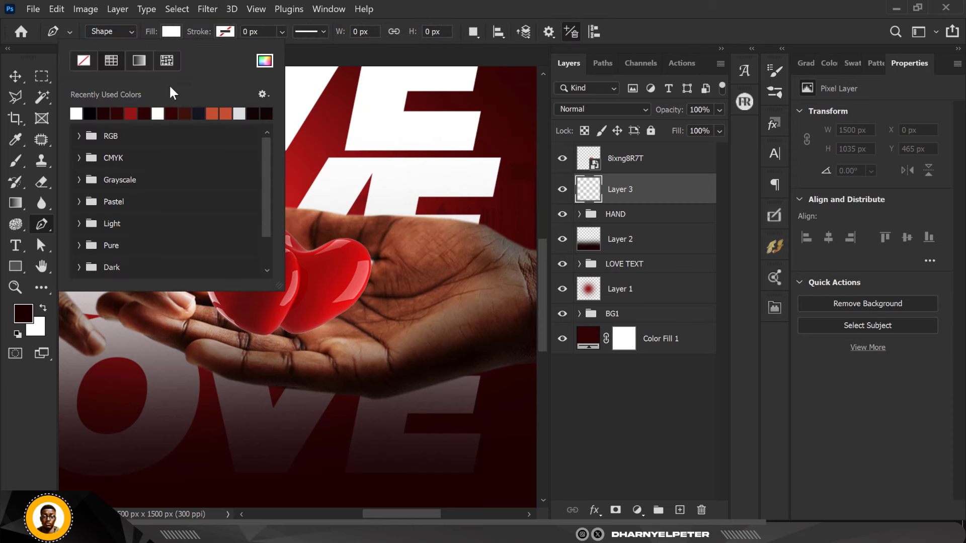
left_click(145, 112)
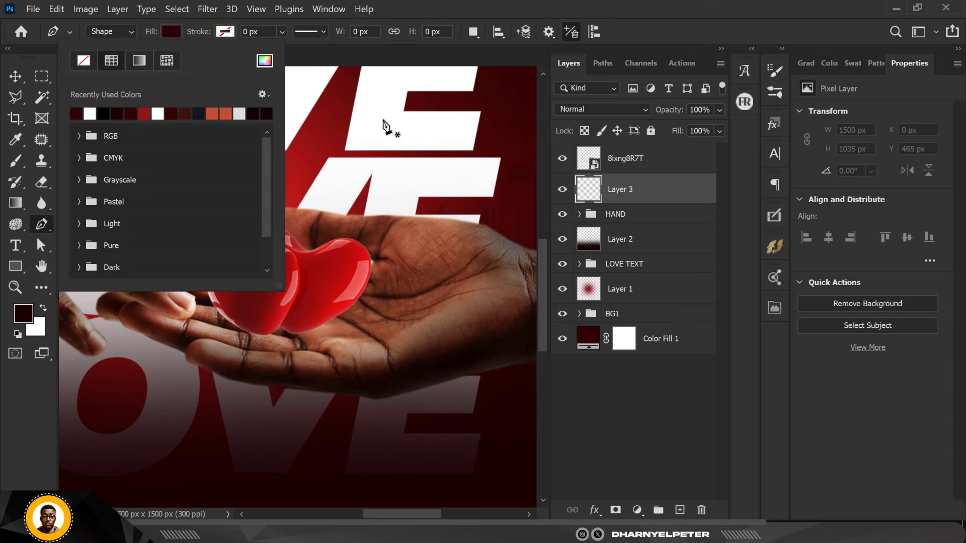
left_click(314, 70)
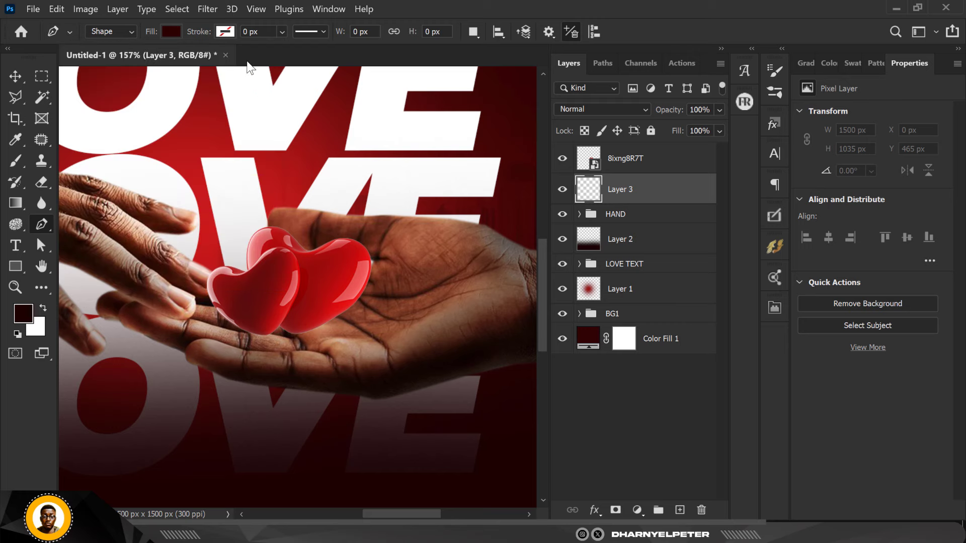
left_click(175, 32)
left_click(264, 60)
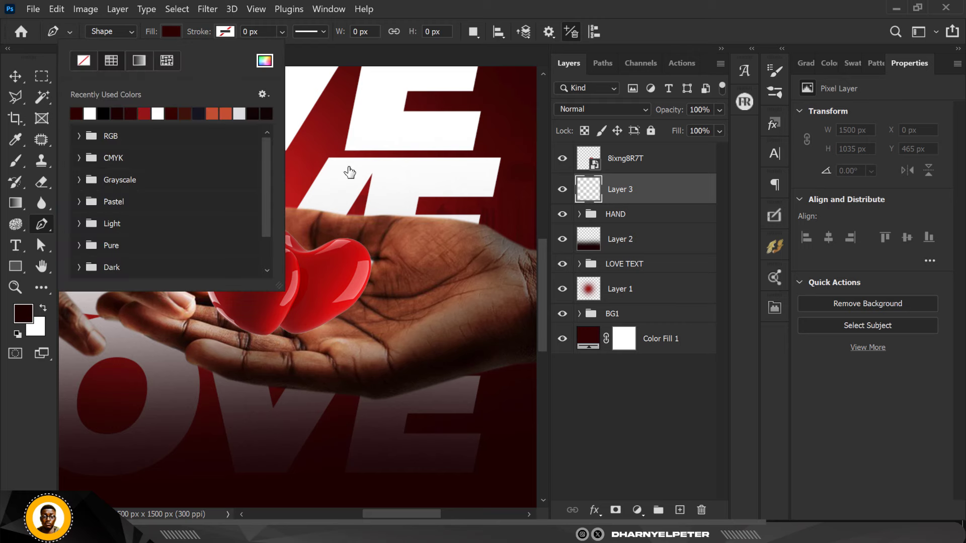
left_click(527, 147)
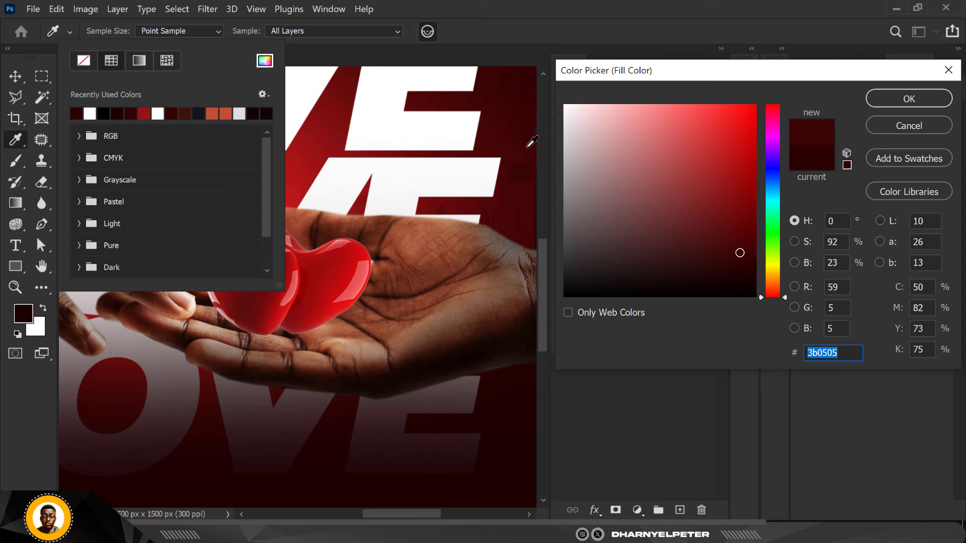
left_click(512, 468)
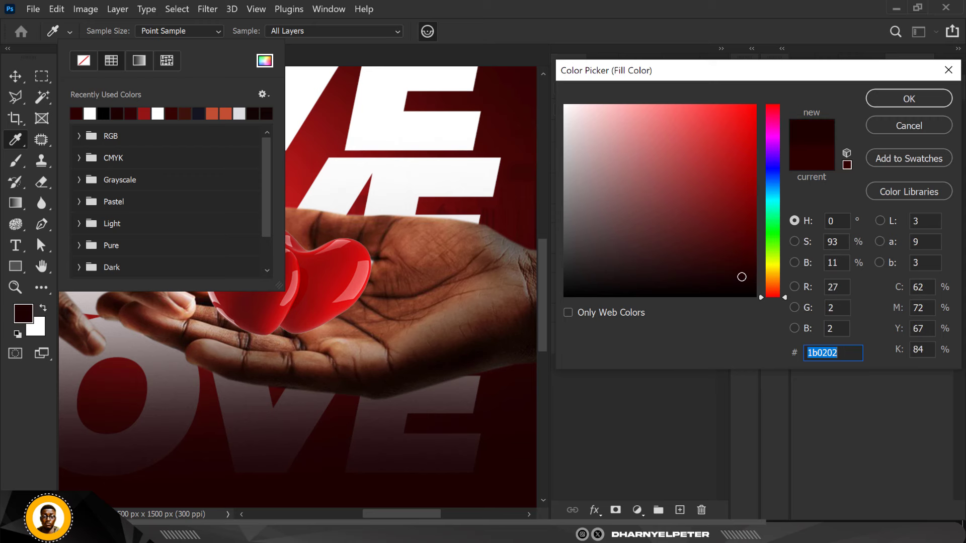
left_click(918, 107)
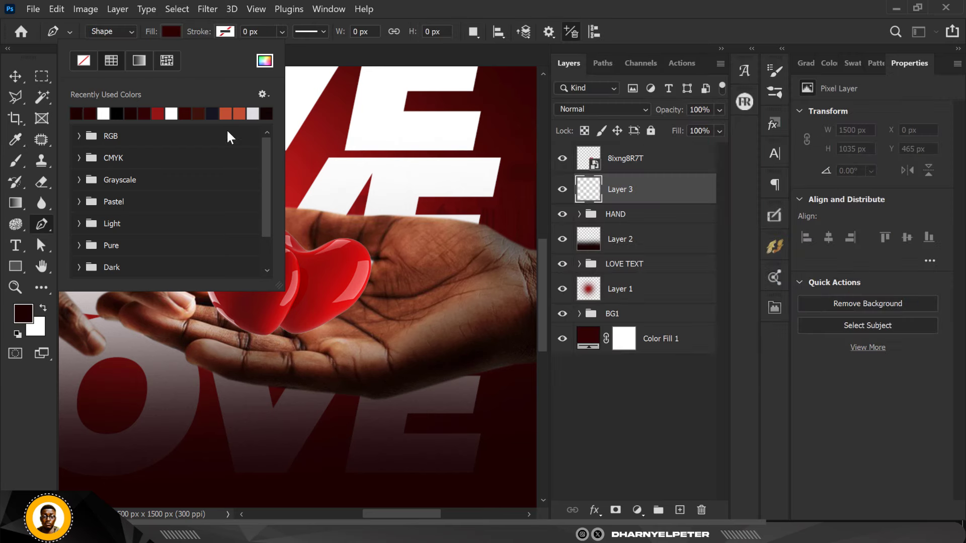
left_click(654, 198)
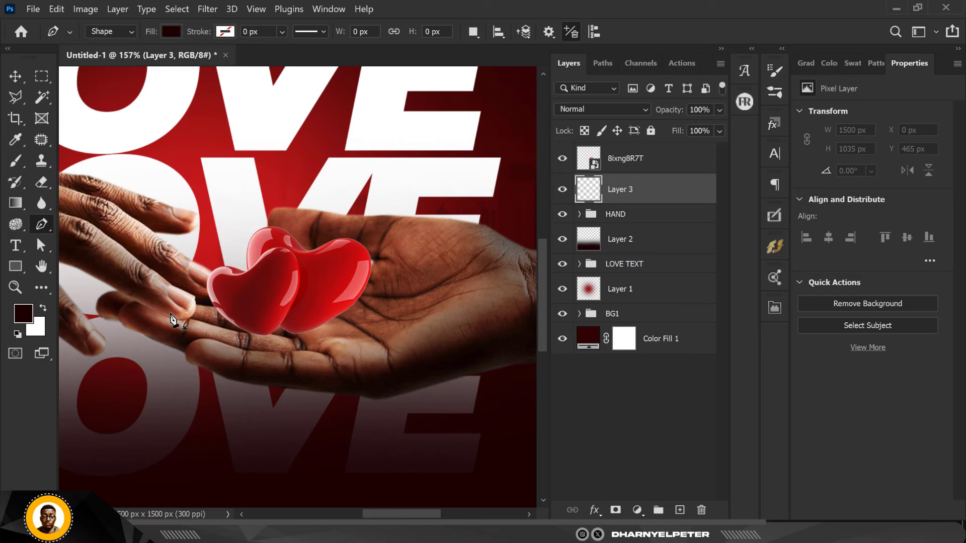
- Draw a closed dark shadow shape about 238 by 68 px on the palm under both hearts with the Pen tool
scroll(236, 332, "up", 3)
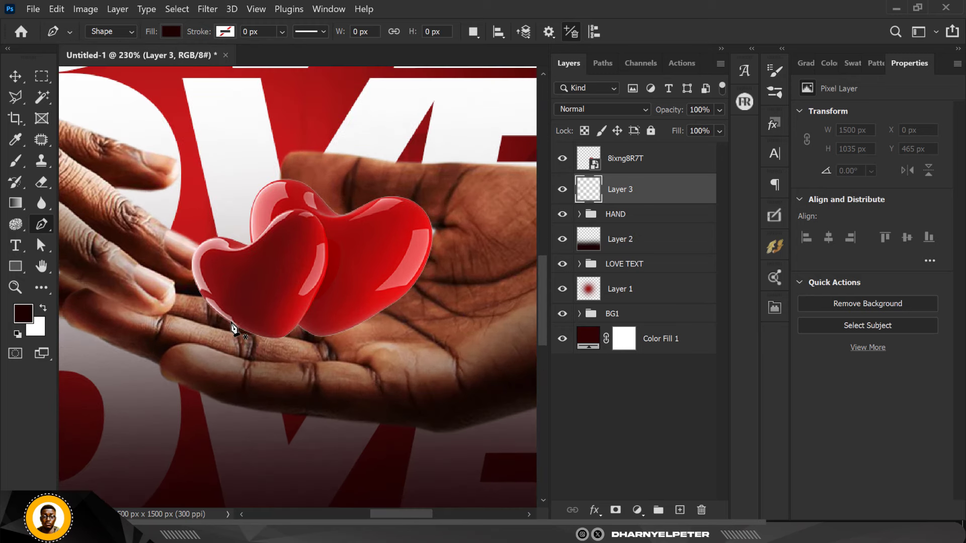
left_click(230, 319)
left_click_drag(227, 336, 367, 353)
left_click_drag(413, 328, 414, 325)
left_click(419, 317)
left_click(430, 314)
left_click(384, 306)
left_click(368, 302)
left_click(322, 297)
left_click_drag(300, 300, 231, 326)
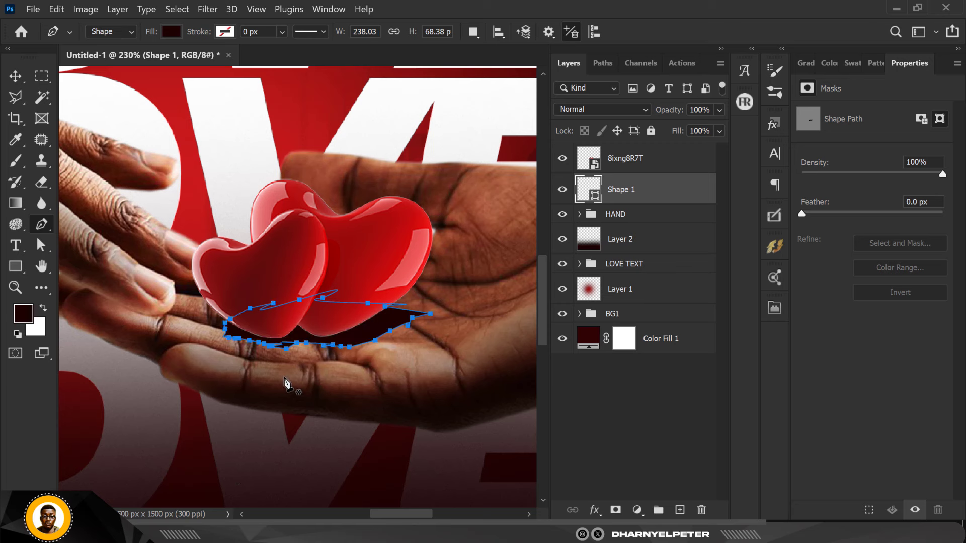
left_click(15, 76)
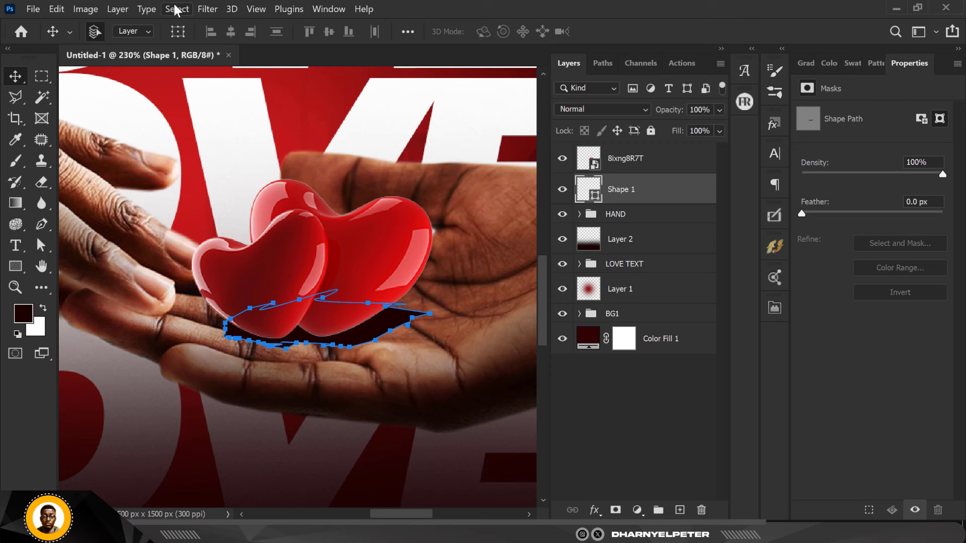
- Add a layer mask to Shape 1 and paint black with the 150 px brush over the shadow's right end
left_click(615, 511)
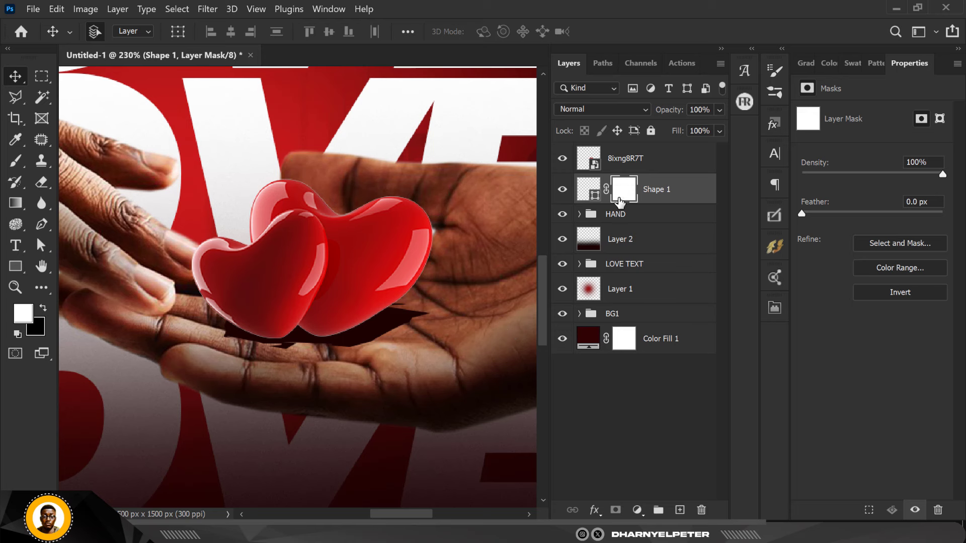
left_click(15, 161)
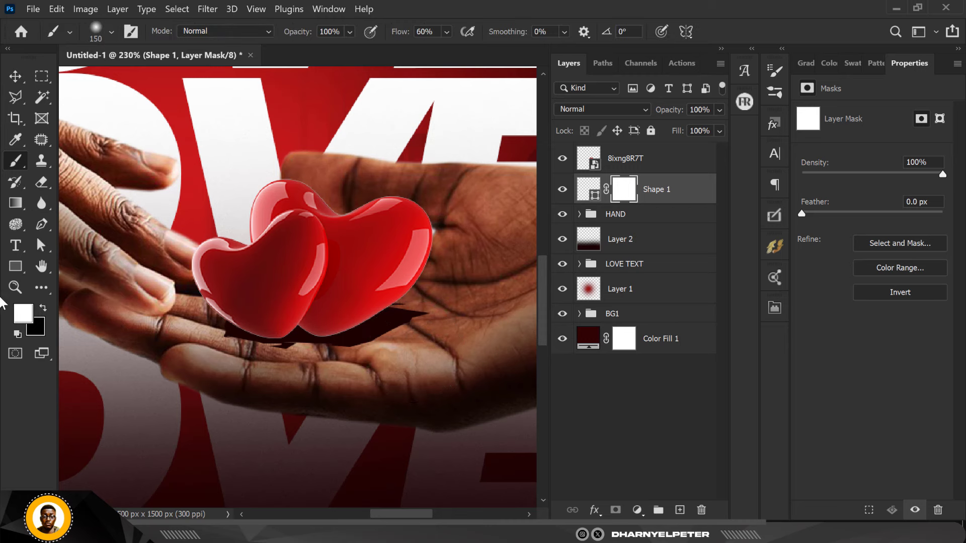
left_click(45, 308)
mouse_move(432, 322)
left_mouse_down()
mouse_move(387, 364)
mouse_move(384, 395)
mouse_move(444, 367)
mouse_move(453, 355)
mouse_move(442, 345)
mouse_move(452, 352)
left_mouse_up()
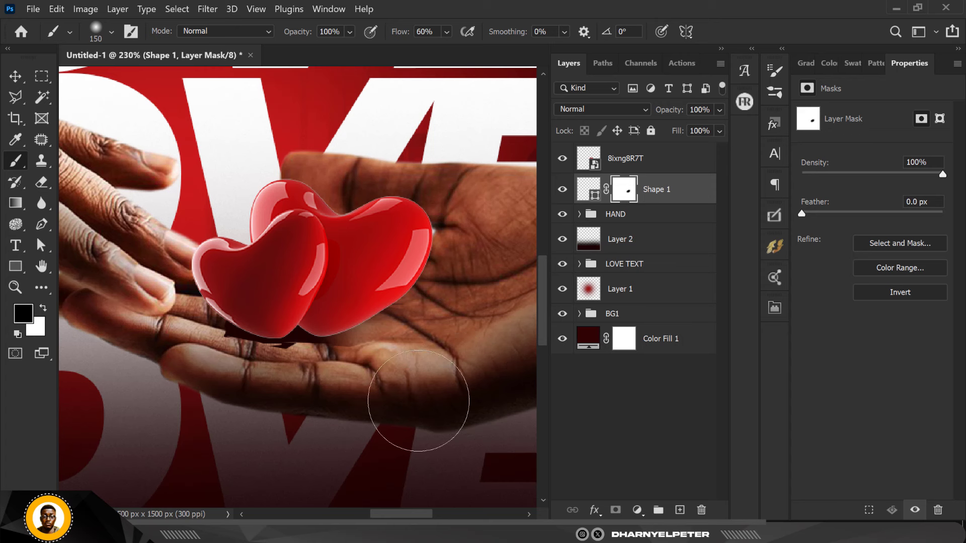
- Convert the masked Shape 1 shadow to a smart object and soften it with a Gaussian Blur
key("v")
left_click(588, 189)
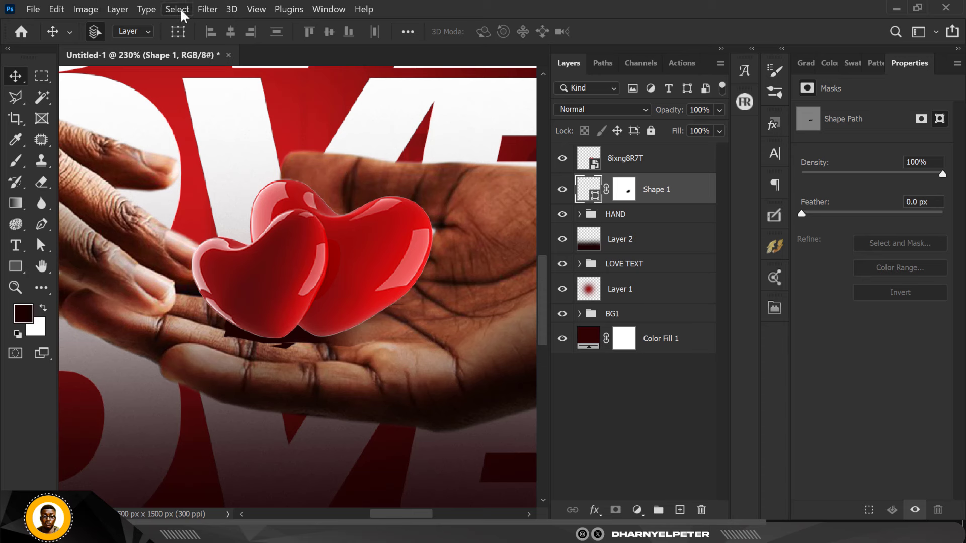
left_click(203, 10)
mouse_move(232, 200)
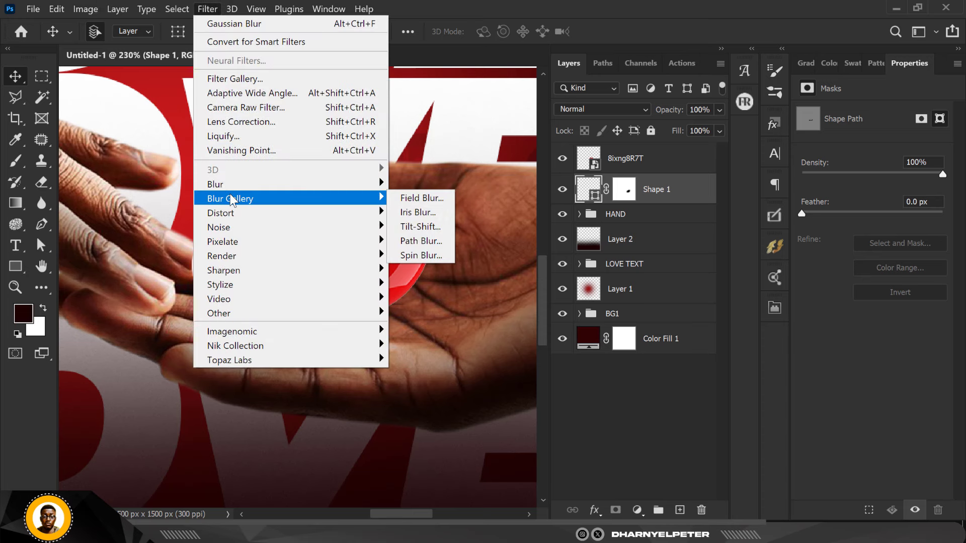
mouse_move(230, 183)
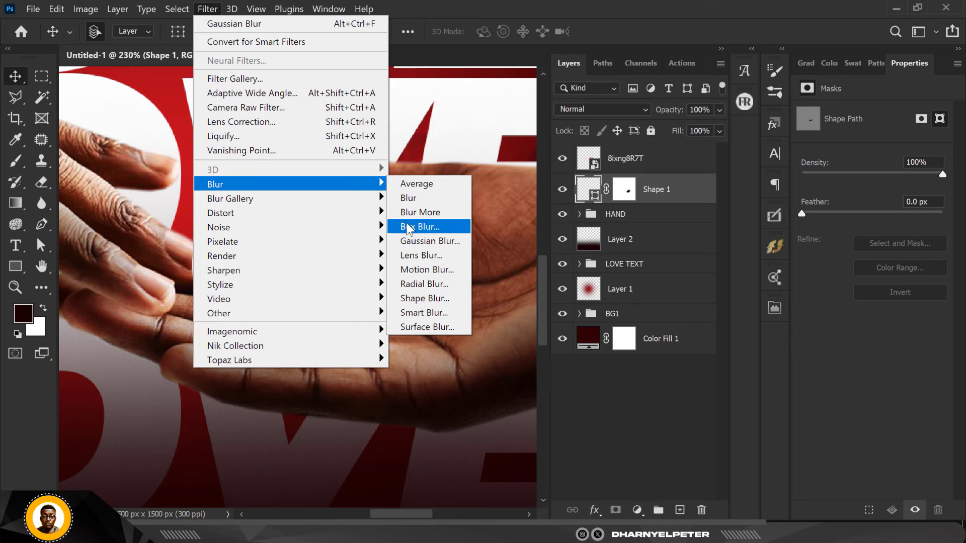
left_click(419, 241)
left_click(559, 227)
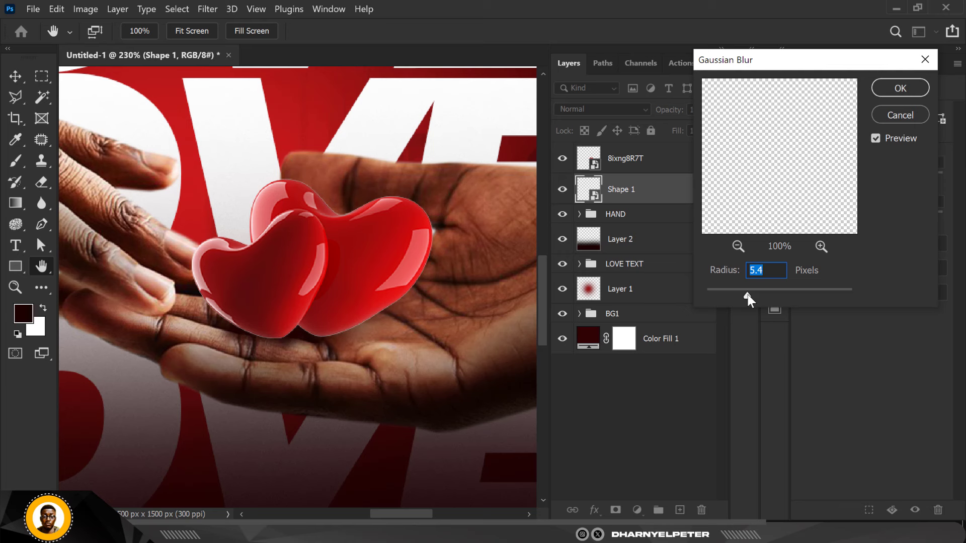
left_click_drag(734, 294, 732, 293)
left_click(905, 85)
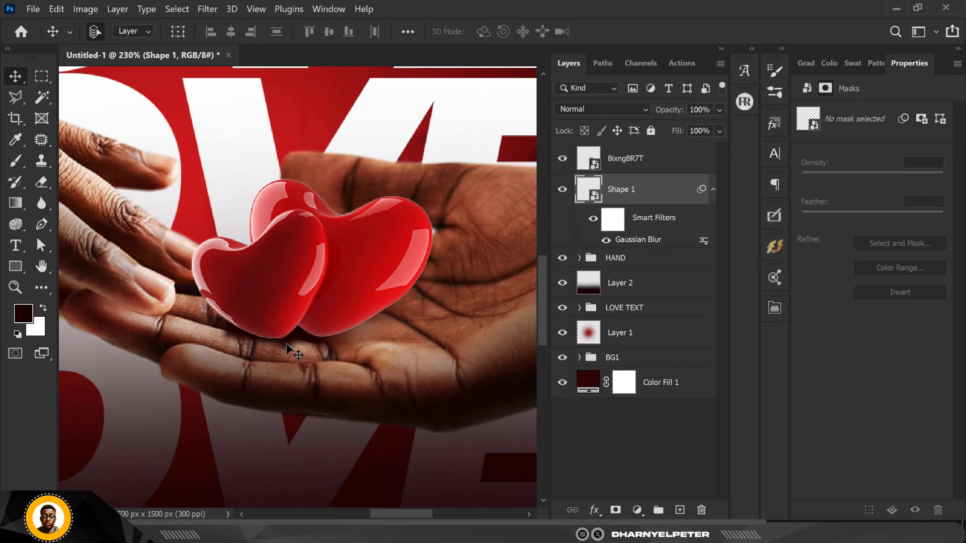
- Duplicate the blurred Shape 1 shadow, rotate the copy 5.47° and shift it slightly right beneath the hearts
left_click(651, 200)
key("ctrl+j")
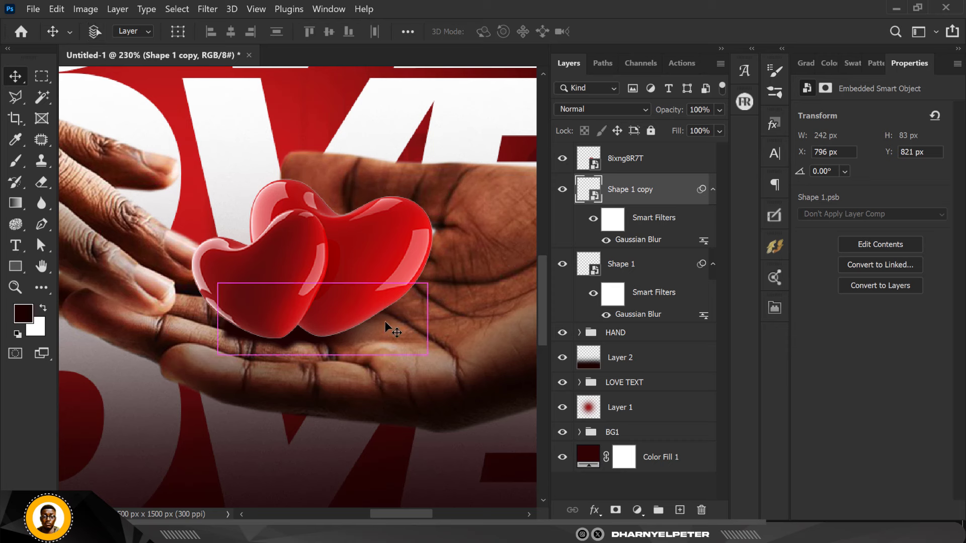
key("ctrl+t")
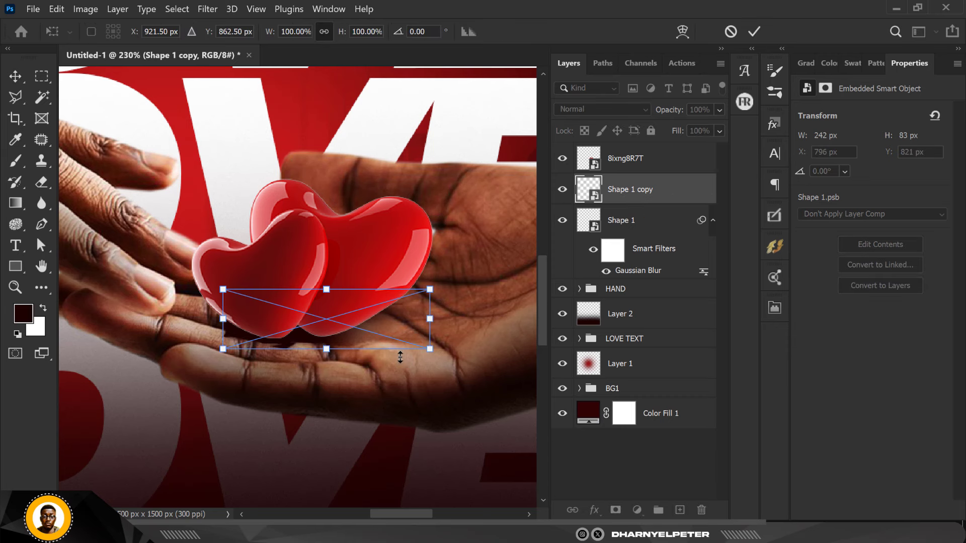
left_click_drag(441, 353, 381, 338)
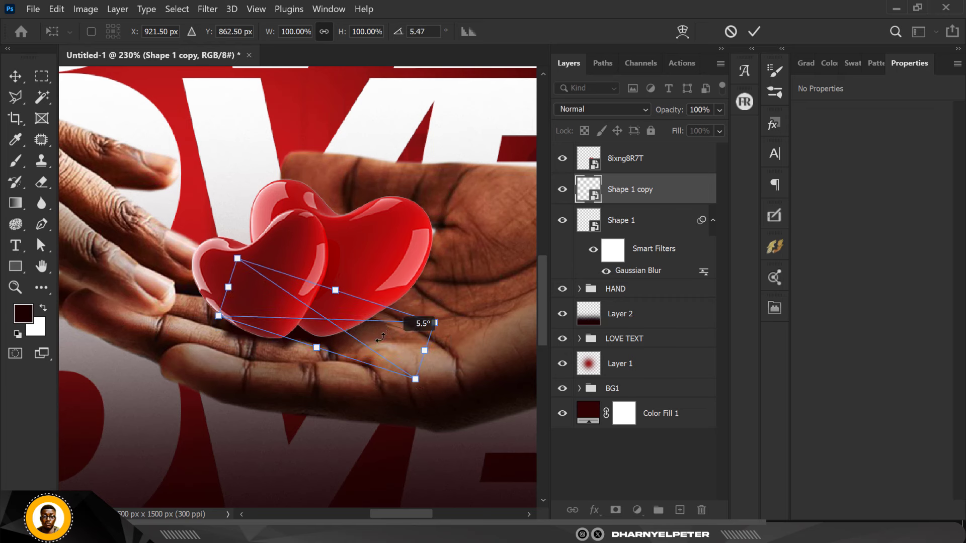
left_click_drag(316, 337, 332, 338)
key("Return")
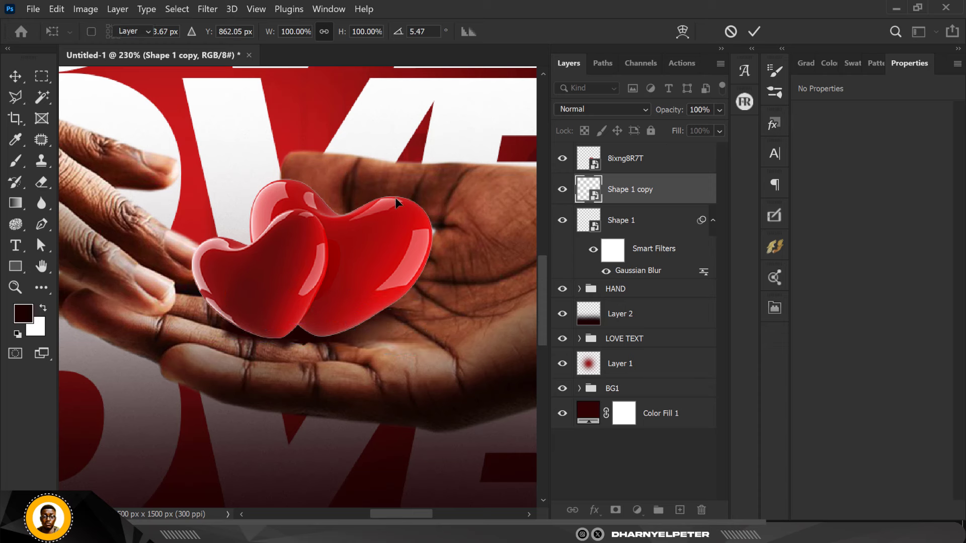
key("alt+ctrl+f")
scroll(335, 282, "down", 3)
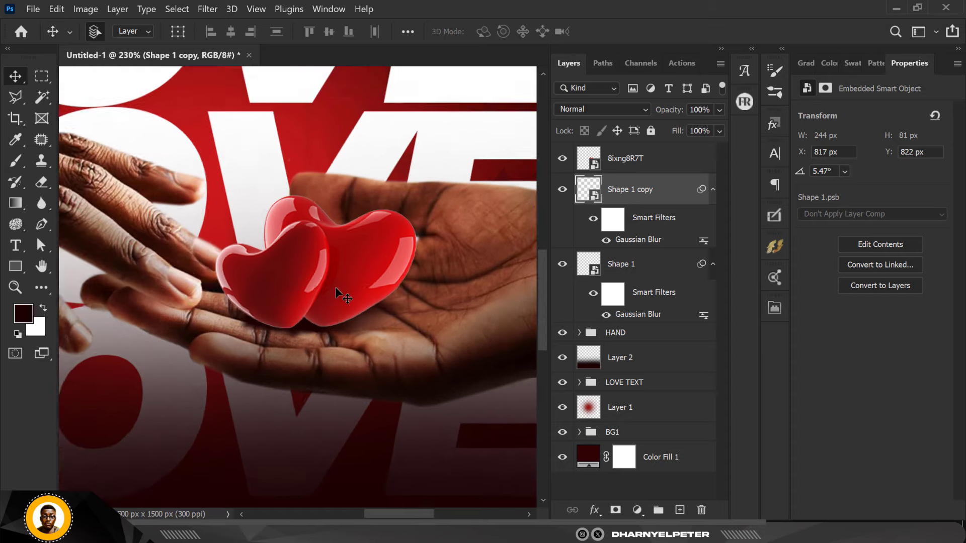
scroll(335, 287, "down", 4)
- Add an Exposure adjustment layer above the 8ixng8R7T hearts layer and clip it to the hearts
scroll(335, 287, "up", 4)
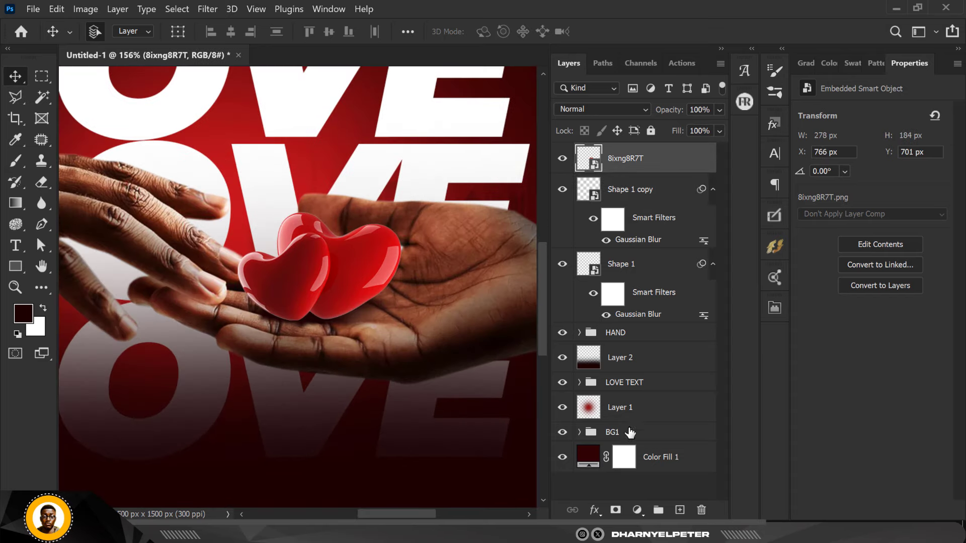
left_click(643, 511)
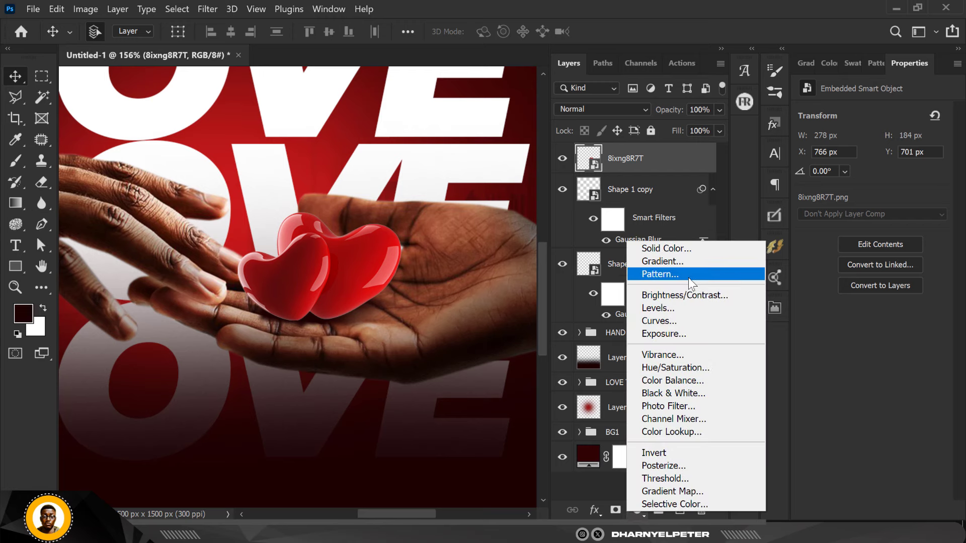
left_click(678, 333)
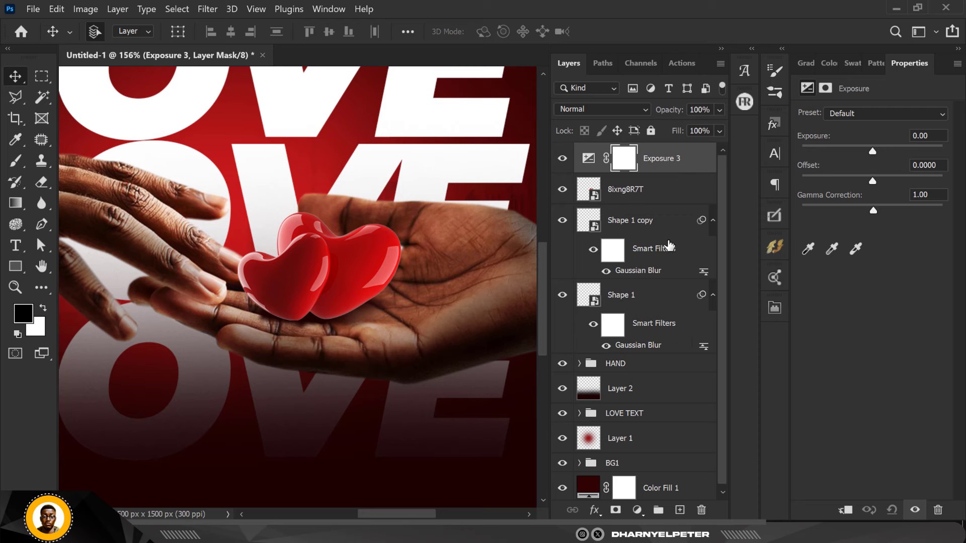
right_click(672, 177)
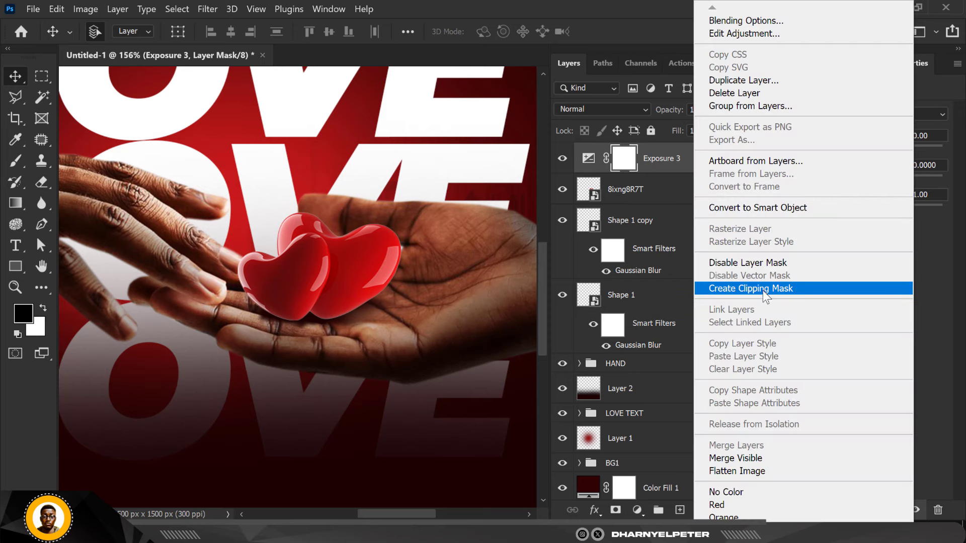
left_click(763, 288)
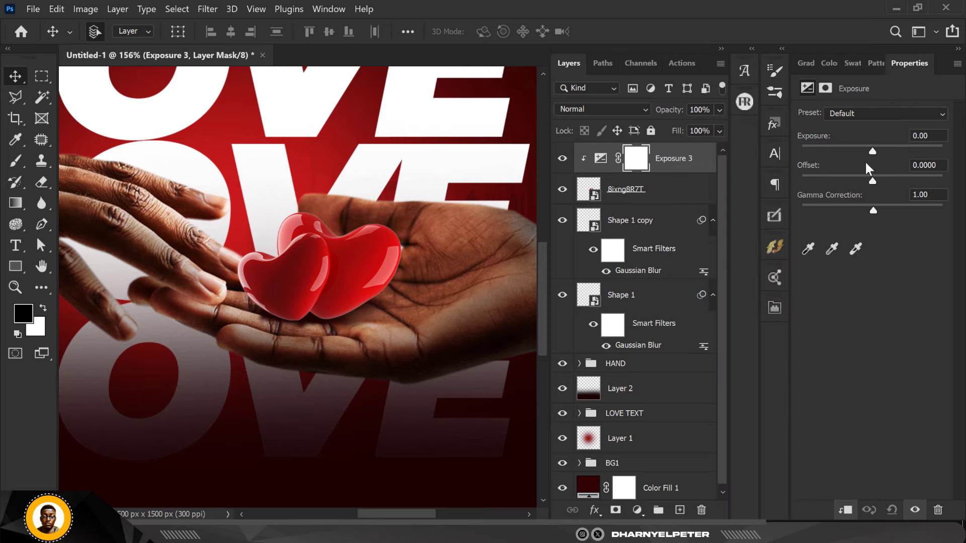
- Darken the hearts with the clipped adjustment at Exposure -1.82 and Gamma Correction 0.96
left_click_drag(871, 153, 856, 154)
left_click(850, 151)
left_click_drag(853, 148, 845, 149)
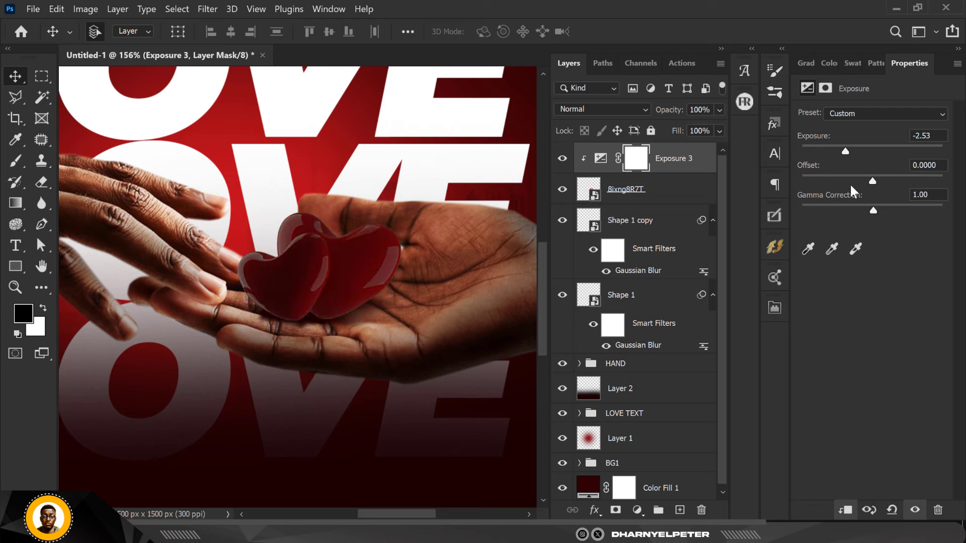
left_click_drag(873, 210, 883, 211)
left_click(876, 211)
left_click(845, 152)
left_click_drag(845, 151, 853, 153)
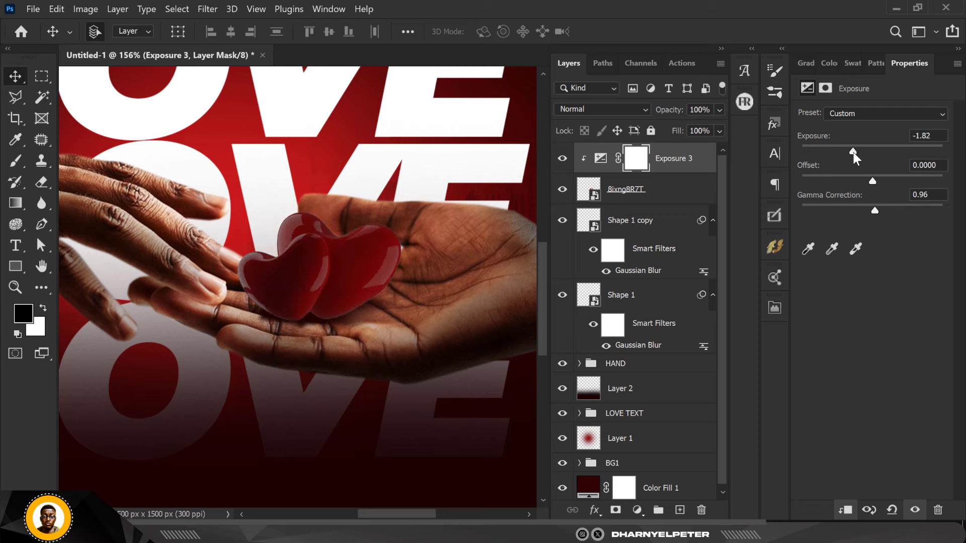
- Invert the Exposure 3 mask to black and paint white with the 150 px brush along the hearts' lower edges
left_click(637, 160)
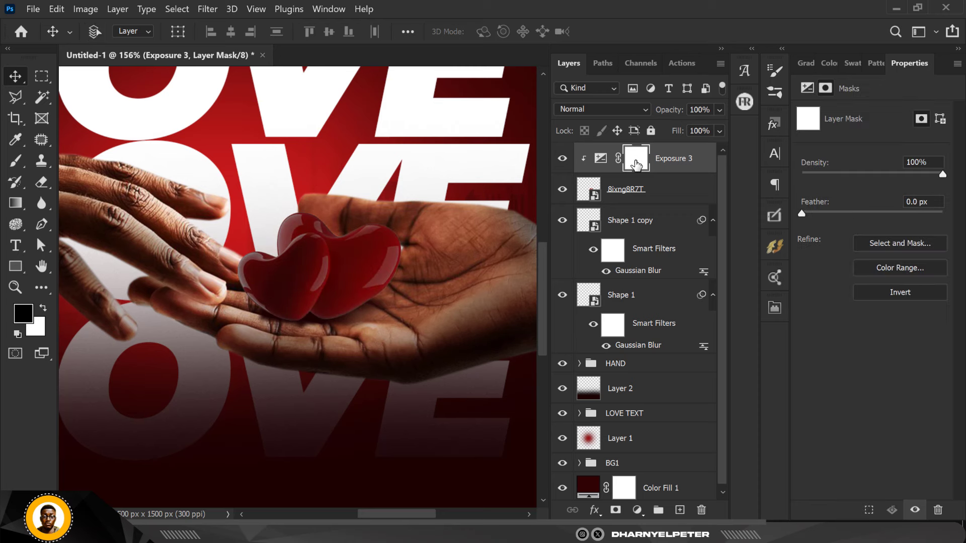
key("ctrl+i")
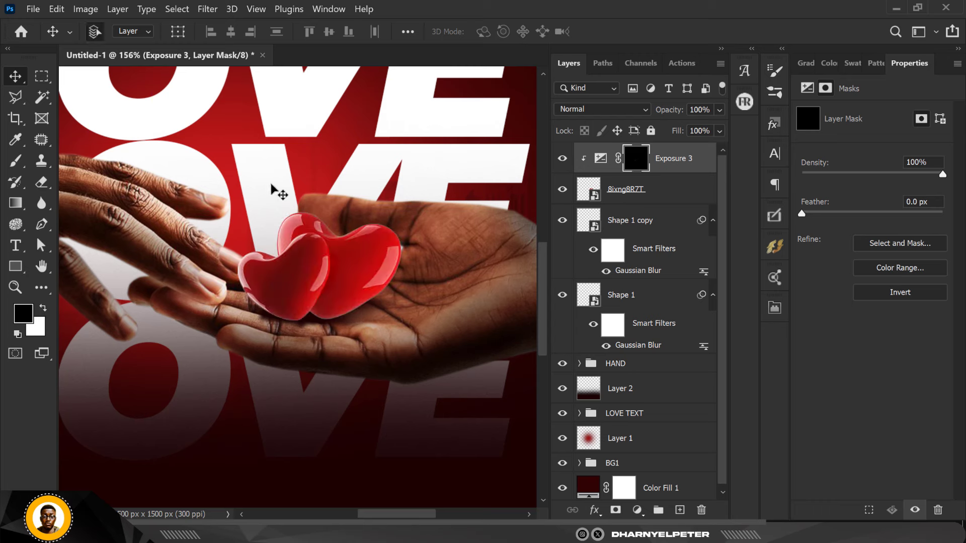
key("b")
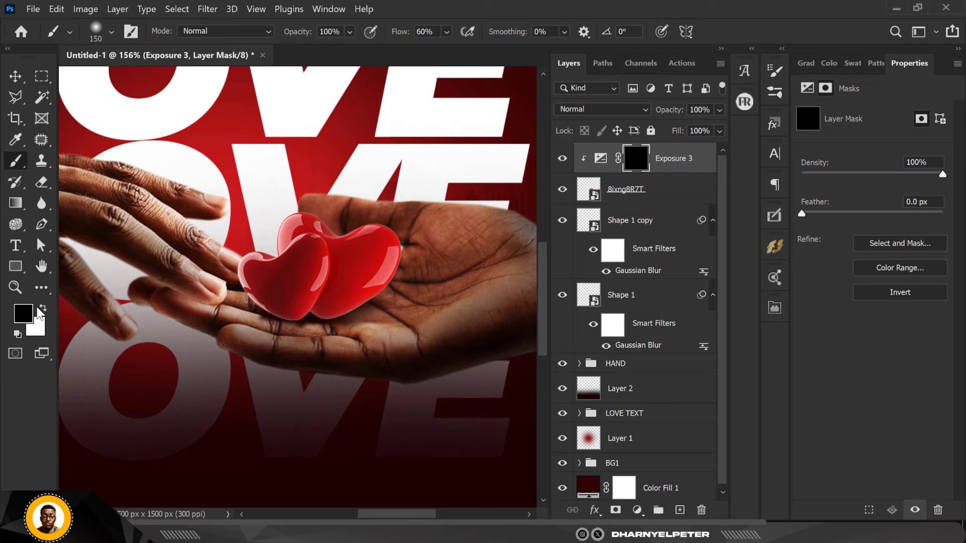
left_click(42, 309)
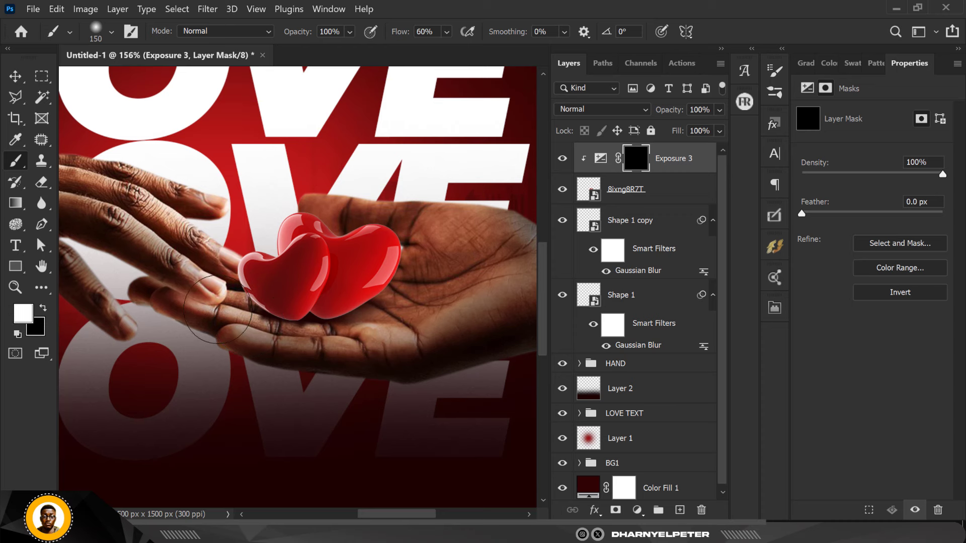
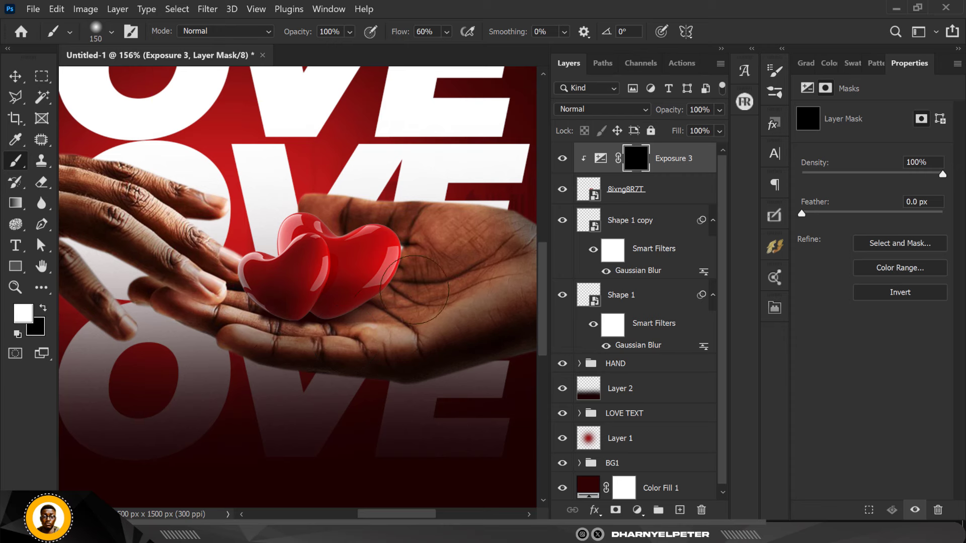
left_click_drag(410, 288, 347, 340)
scroll(300, 304, "down", 3)
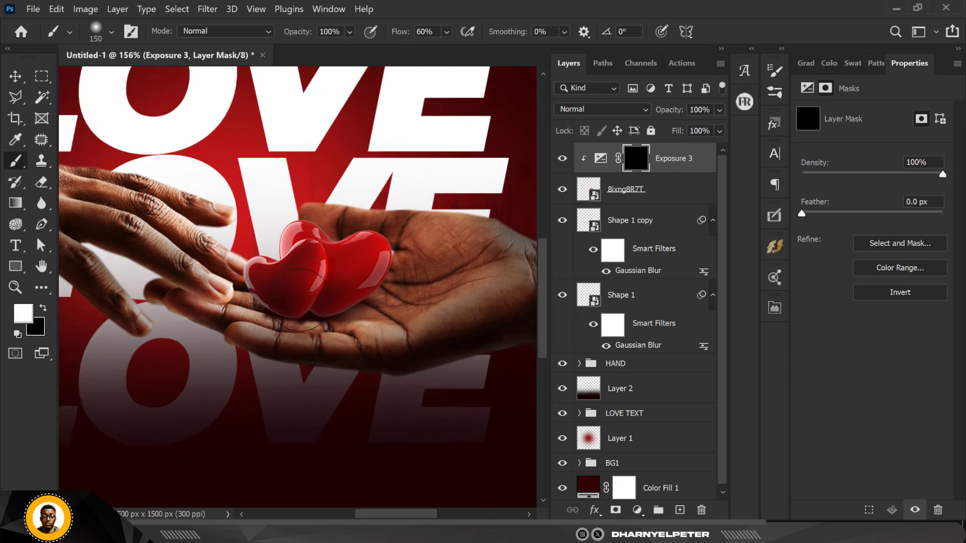
scroll(299, 304, "up", 3)
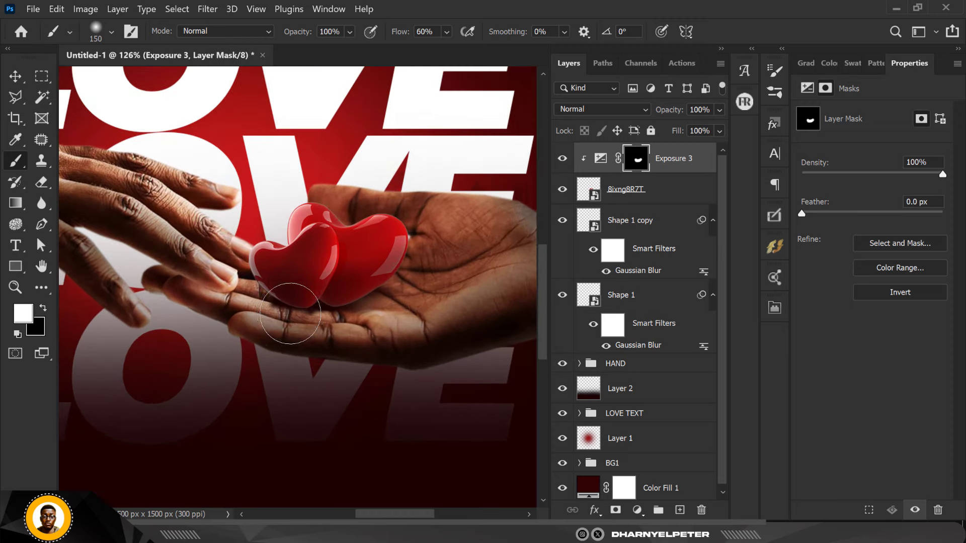
scroll(290, 314, "up", 3)
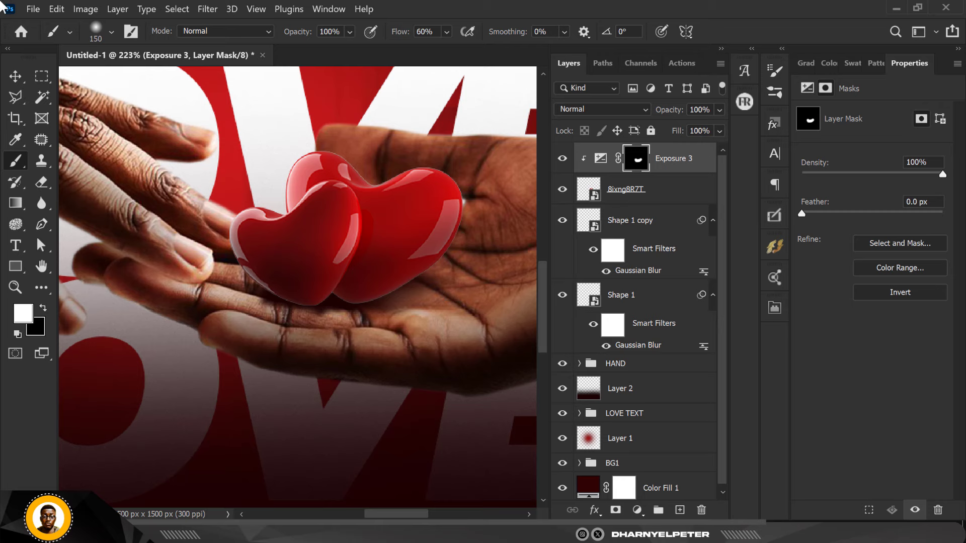
scroll(320, 232, "down", 3)
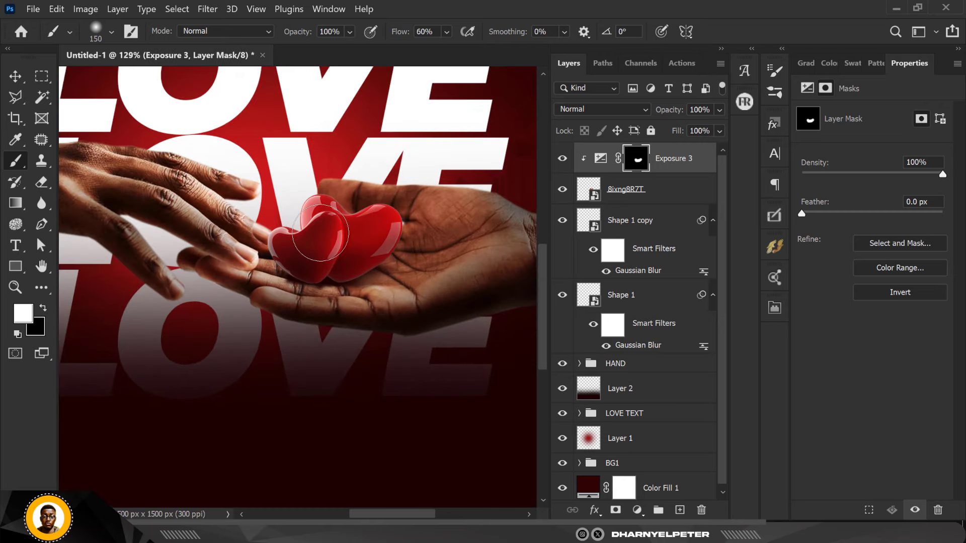
- Add a second Exposure adjustment clipped to the hearts with Exposure -2.39 and Gamma Correction 0.71
left_click(637, 510)
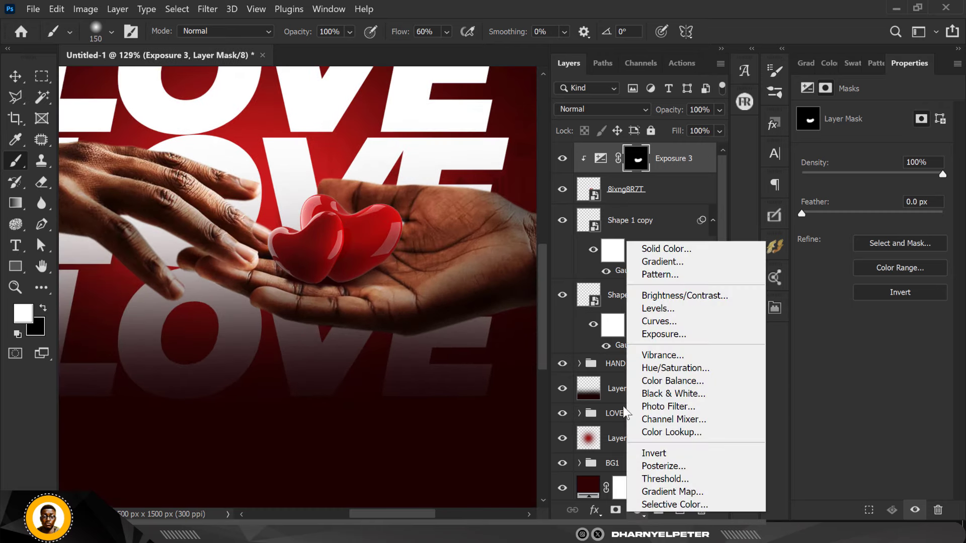
left_click(669, 335)
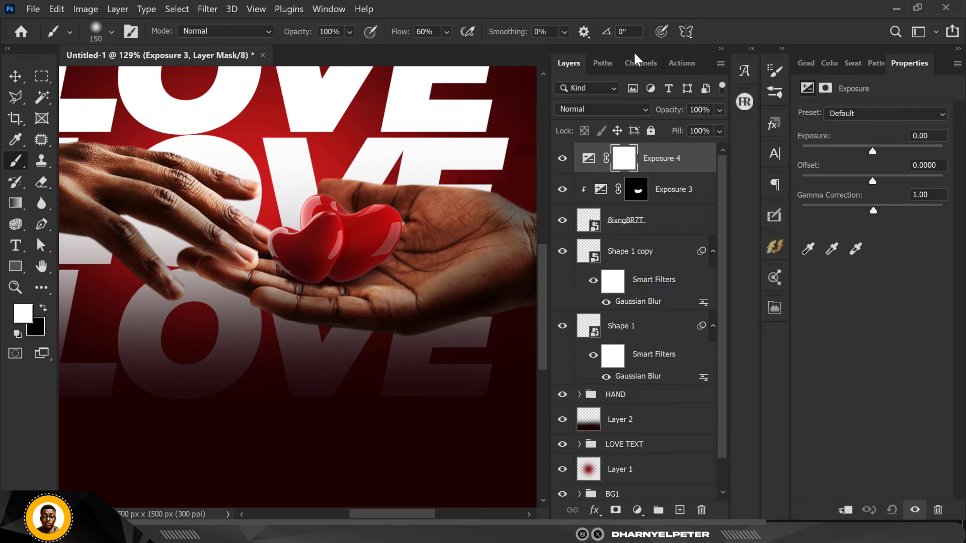
left_click_drag(873, 149, 847, 151)
left_click(854, 147)
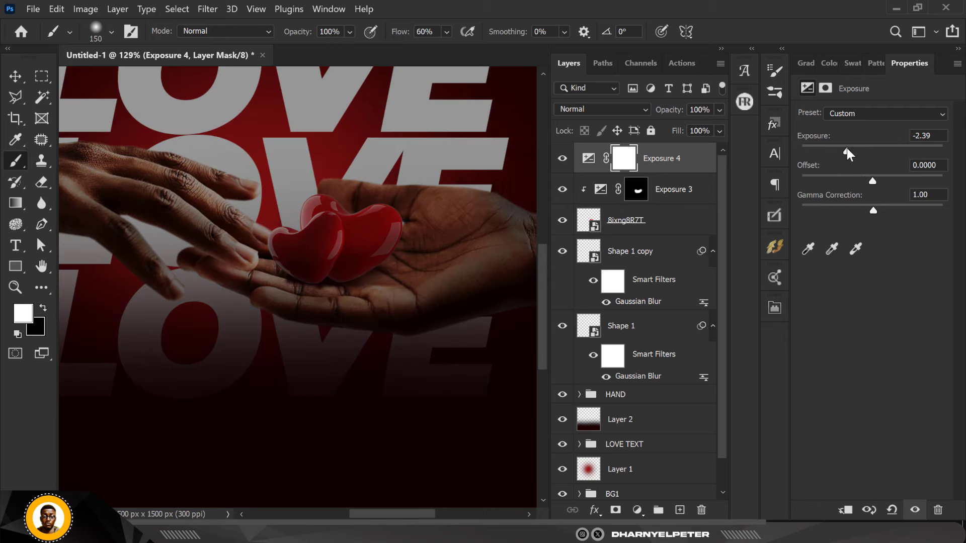
left_click(890, 212)
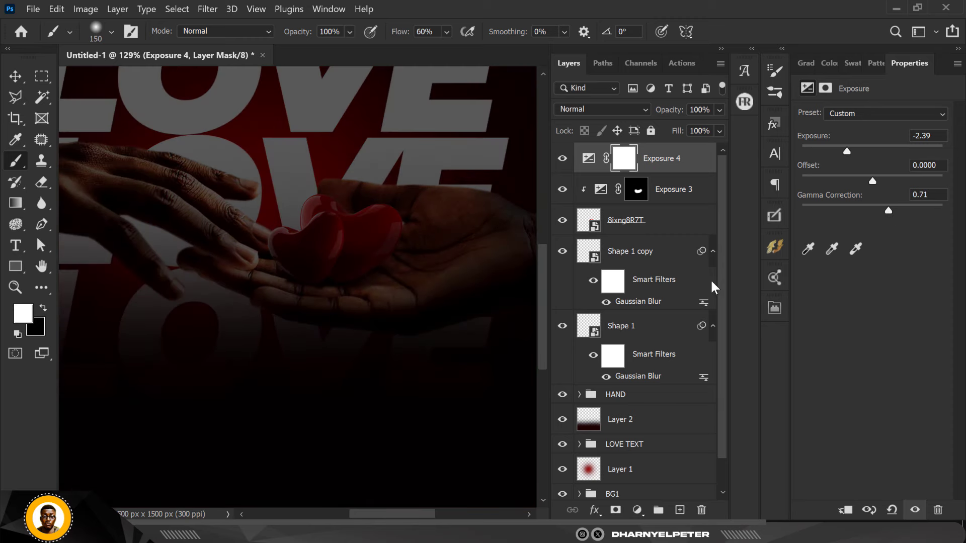
right_click(689, 174)
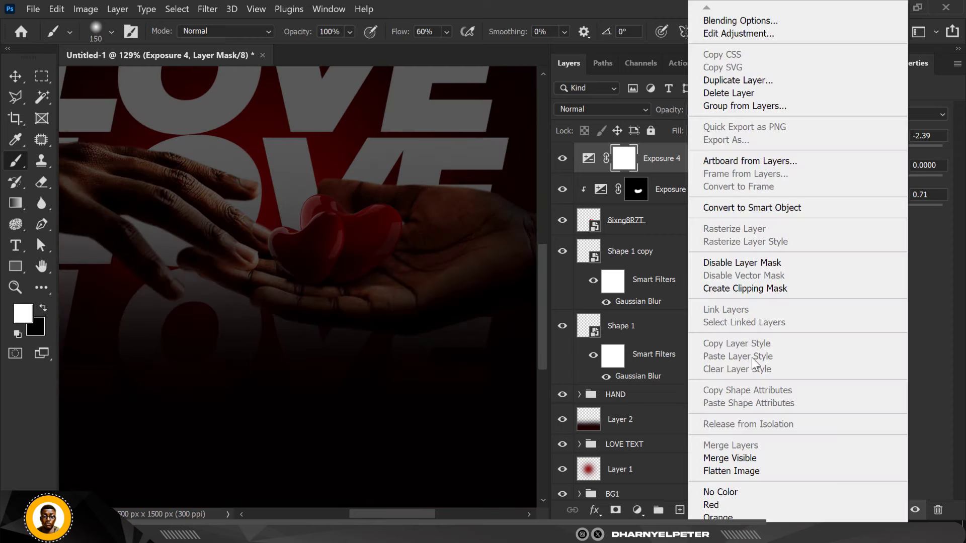
left_click(748, 288)
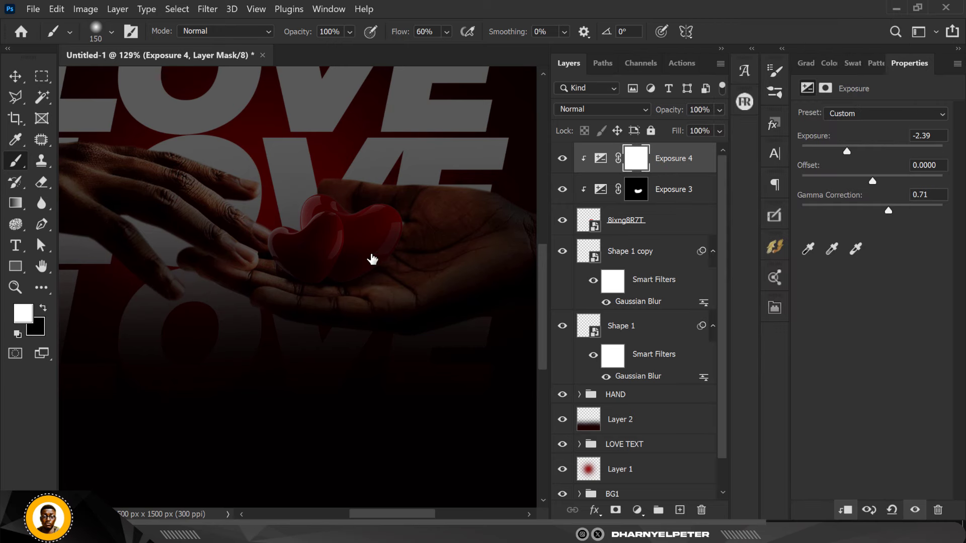
- Invert the Exposure 4 mask to black and paint white at the bottom of the hearts to deepen their shading
key("ctrl+i")
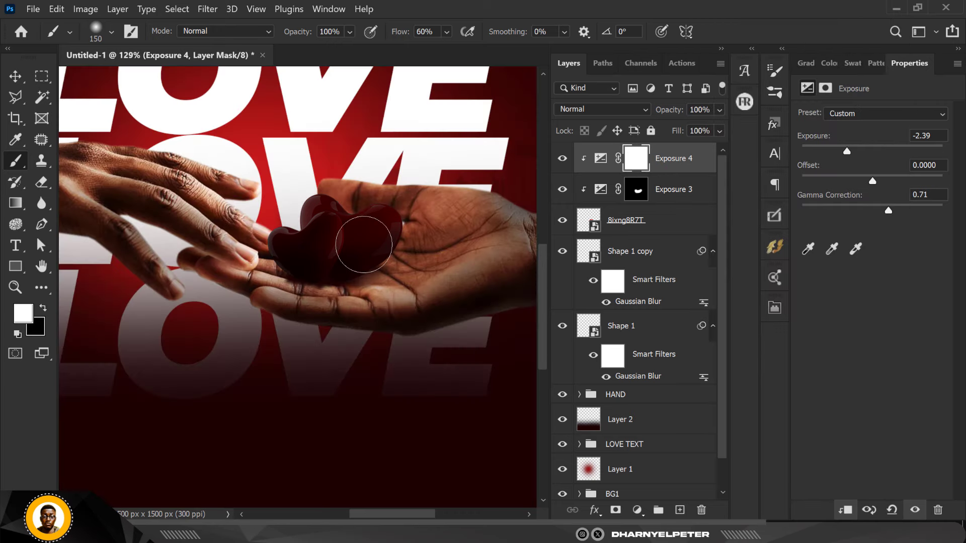
left_click(631, 164)
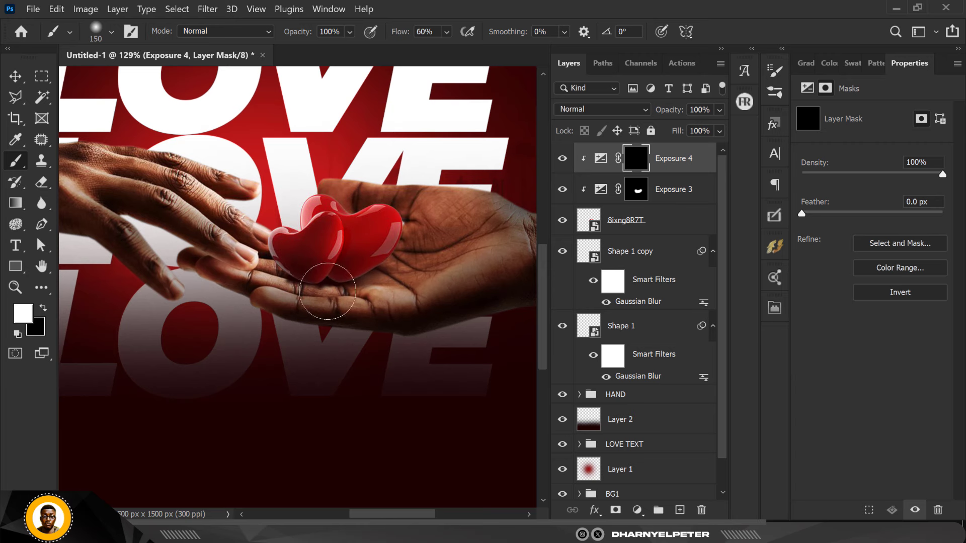
mouse_move(363, 288)
left_mouse_down()
mouse_move(342, 284)
mouse_move(402, 272)
mouse_move(377, 367)
mouse_move(339, 309)
mouse_move(357, 306)
left_mouse_up()
scroll(357, 306, "down", 2)
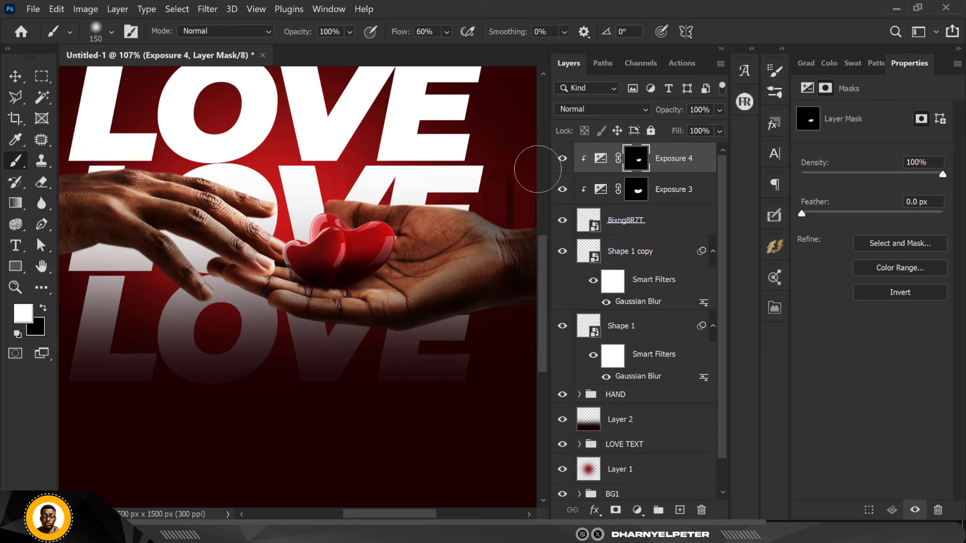
- Lower the opacity of the Exposure 4 adjustment on the hearts to 64%
left_click(714, 128)
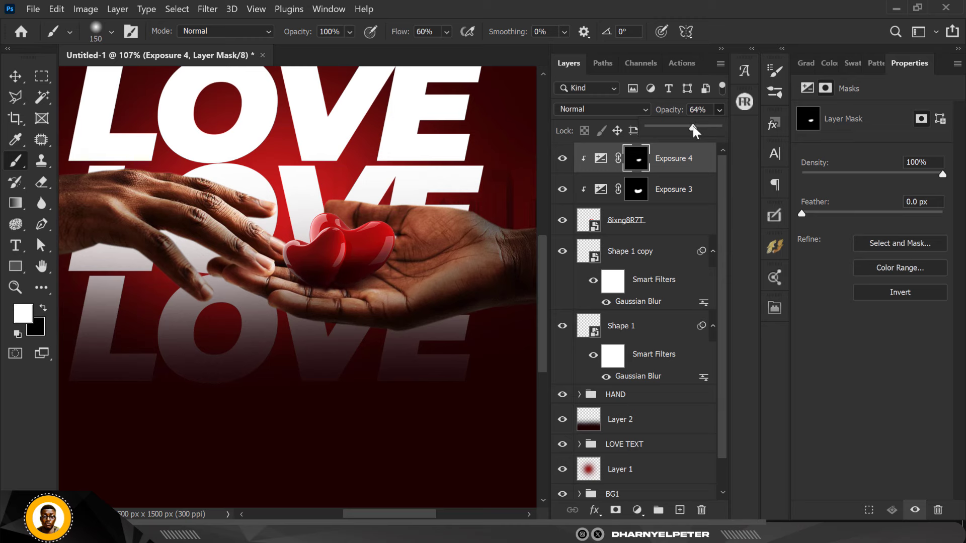
scroll(334, 226, "down", 4)
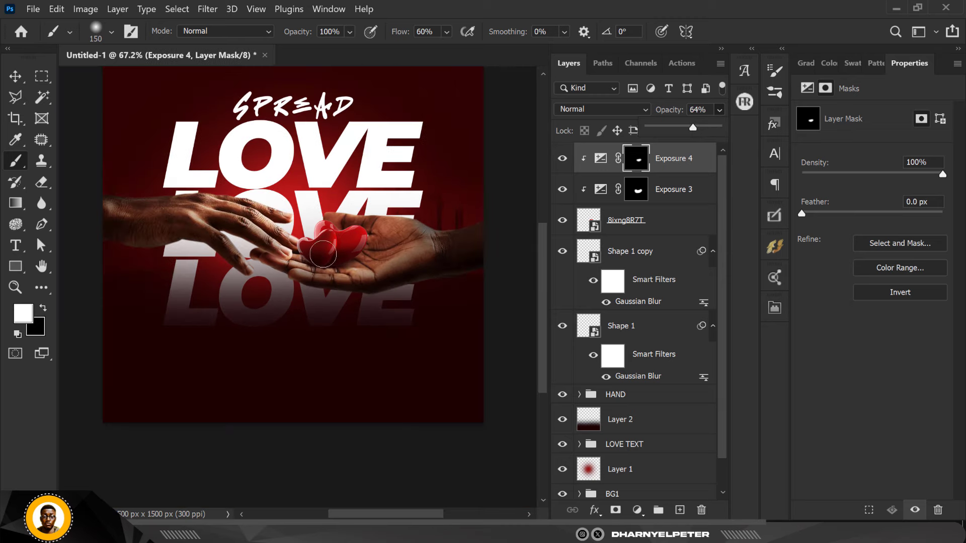
scroll(338, 222, "up", 5)
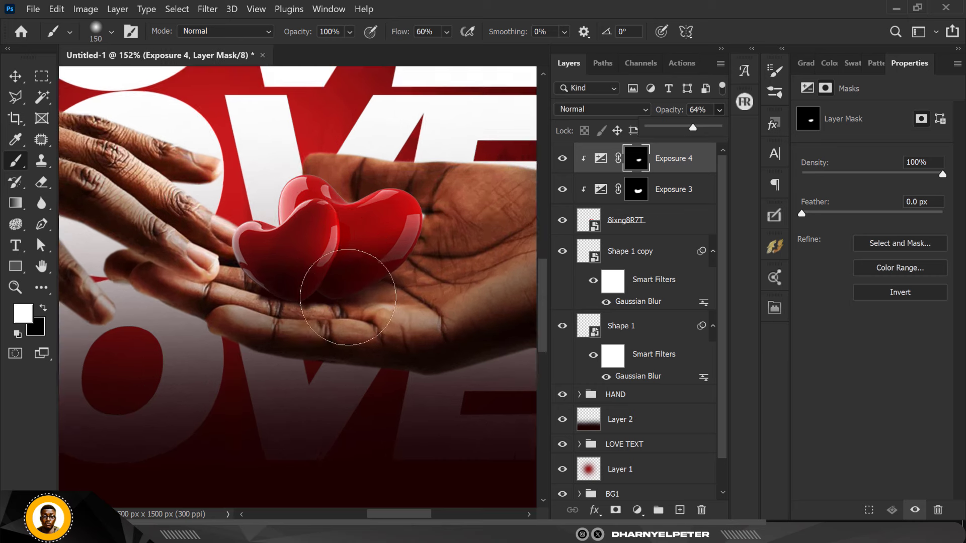
- Paint white on the Exposure 4 mask along the hearts' bottom edge with an 80 px brush
key("bracketleft")
key("bracketleft")
key("bracketleft")
key("bracketleft")
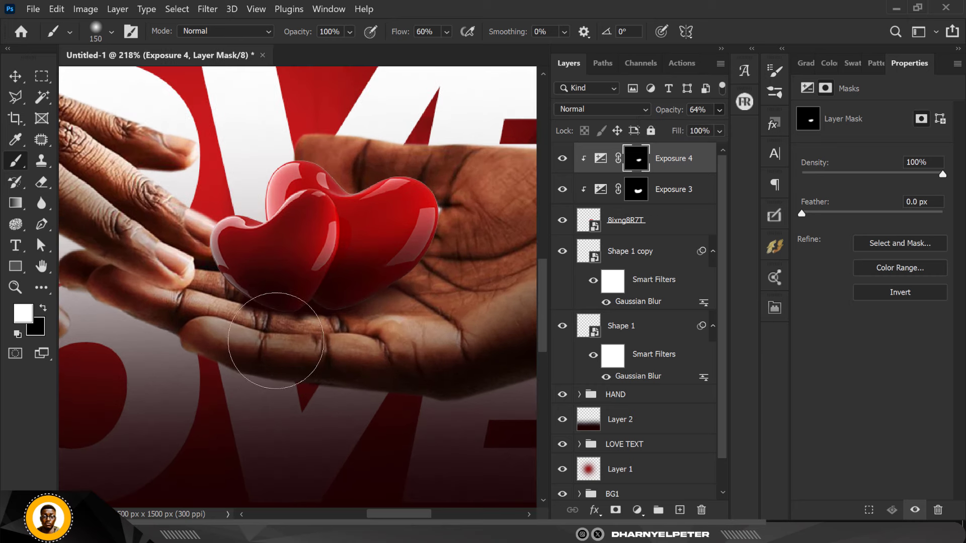
mouse_move(265, 312)
left_mouse_down()
mouse_move(364, 320)
mouse_move(330, 319)
mouse_move(356, 325)
mouse_move(412, 298)
mouse_move(383, 317)
mouse_move(388, 309)
mouse_move(311, 335)
mouse_move(326, 309)
mouse_move(306, 325)
mouse_move(333, 354)
mouse_move(329, 321)
left_mouse_up()
scroll(330, 321, "down", 5)
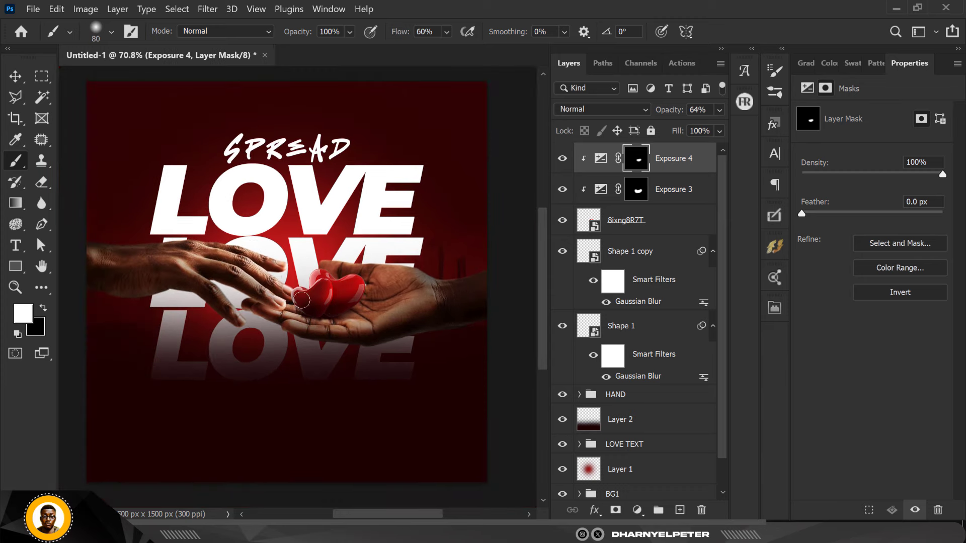
scroll(242, 247, "up", 4)
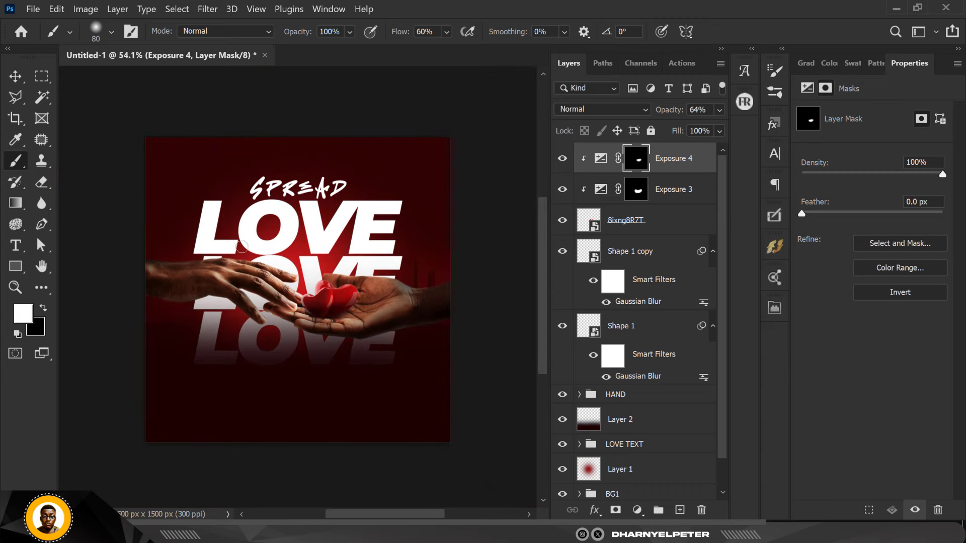
- Group the hearts layer, its two clipped Exposure adjustments and both blurred shadow shapes, and name the group LOVE
key("v")
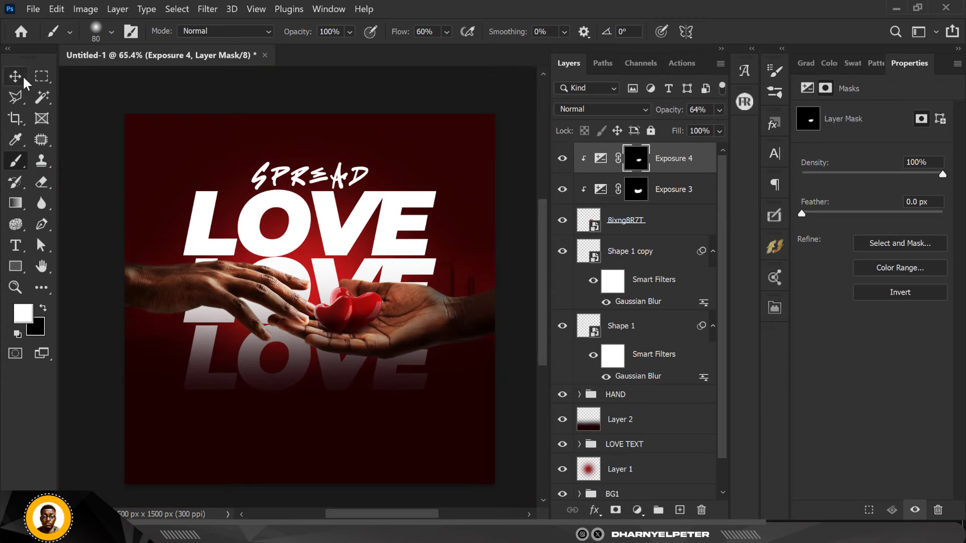
scroll(329, 260, "down", 1)
scroll(326, 257, "up", 1)
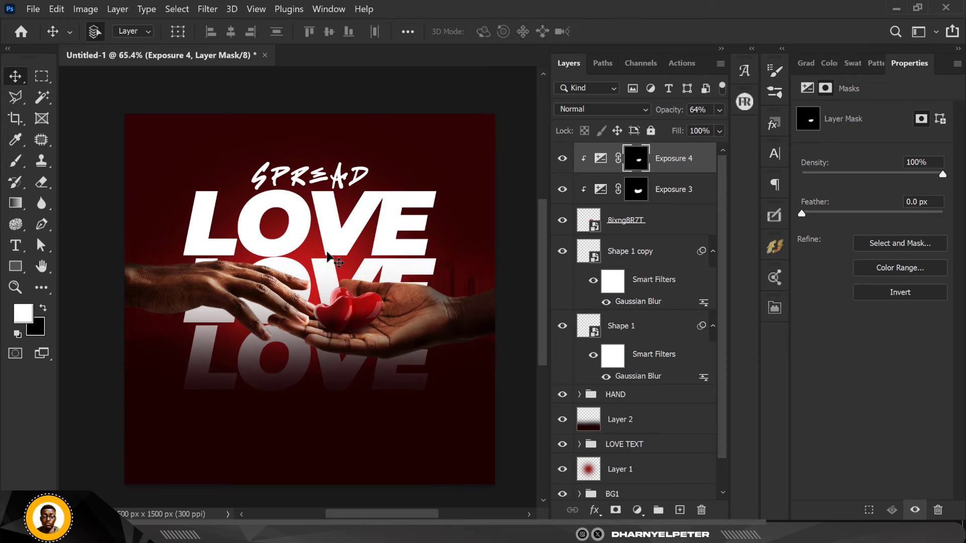
scroll(329, 259, "up", 1)
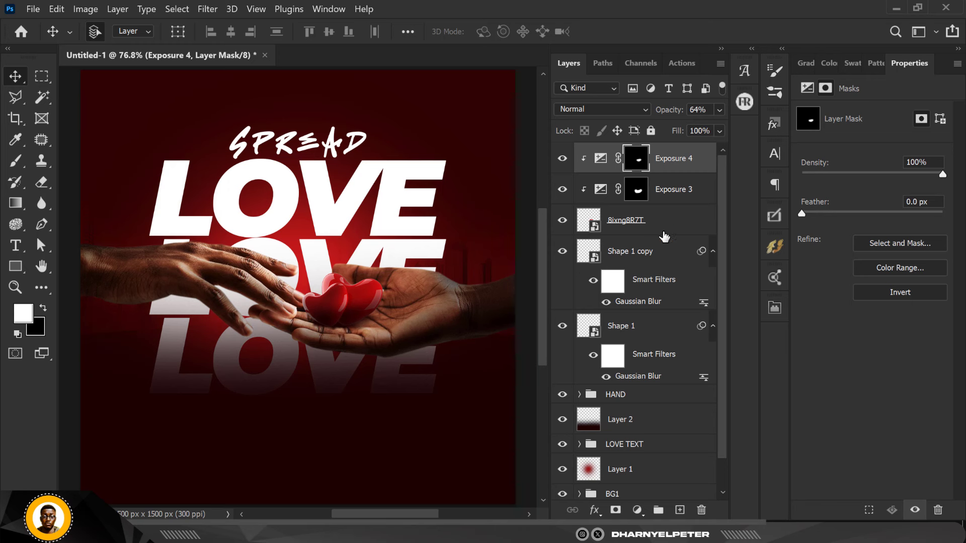
left_click(654, 328)
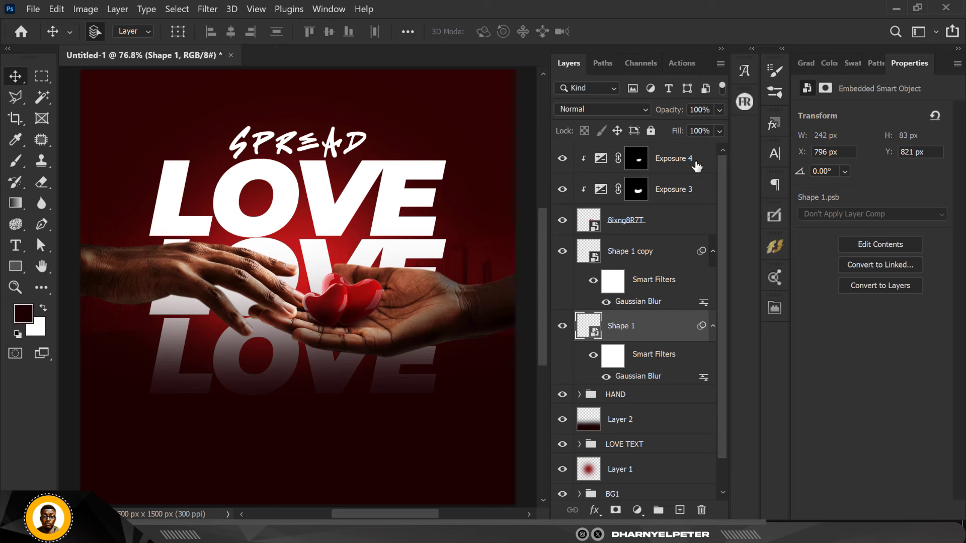
left_click(674, 158, "shift")
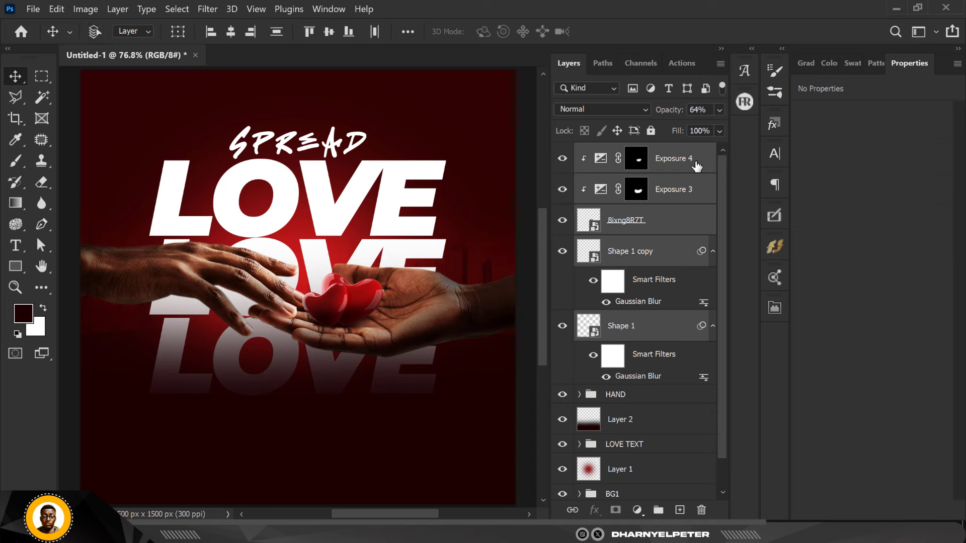
left_click(659, 511)
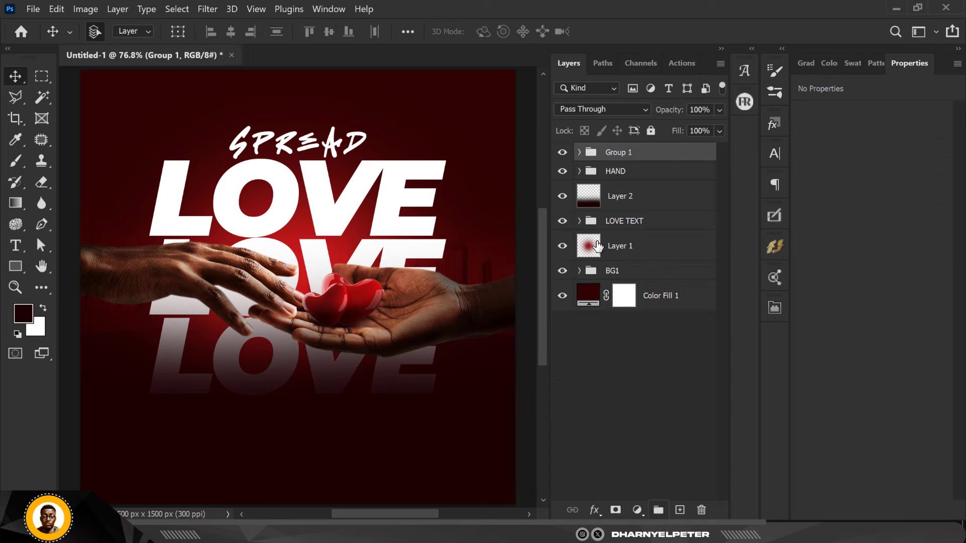
double_click(615, 153)
type("LOVE")
key("Return")
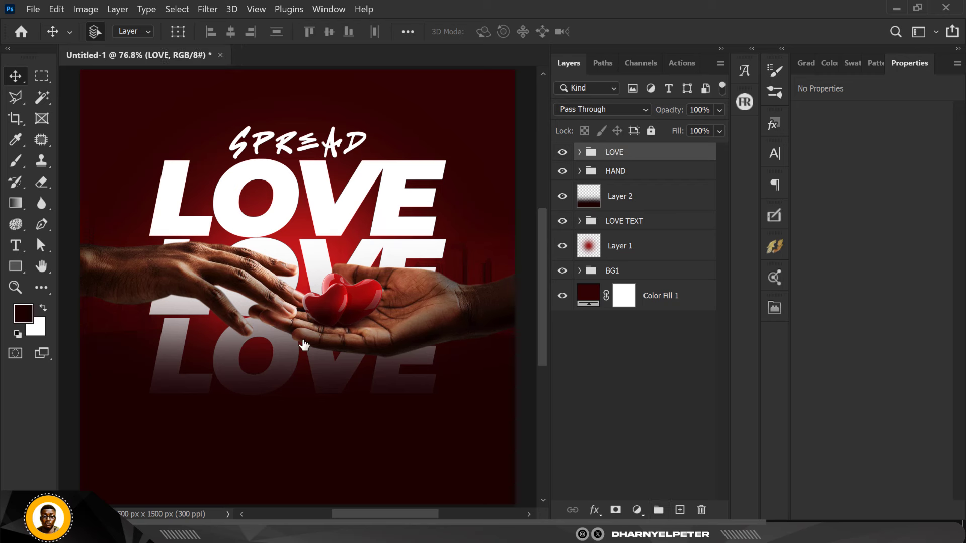
- Hide and reshow the LOVE group to compare the flyer without and with the hearts
left_click(561, 152)
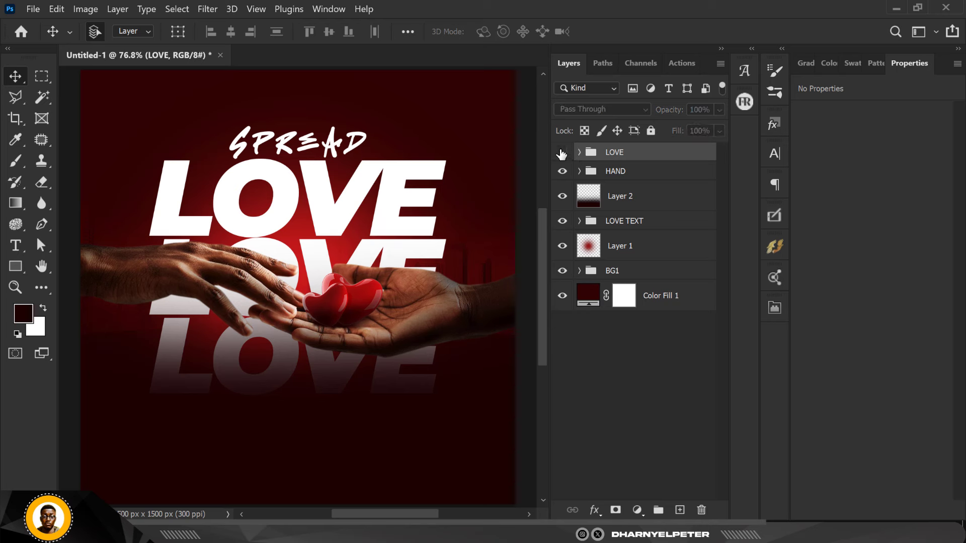
left_click(562, 152)
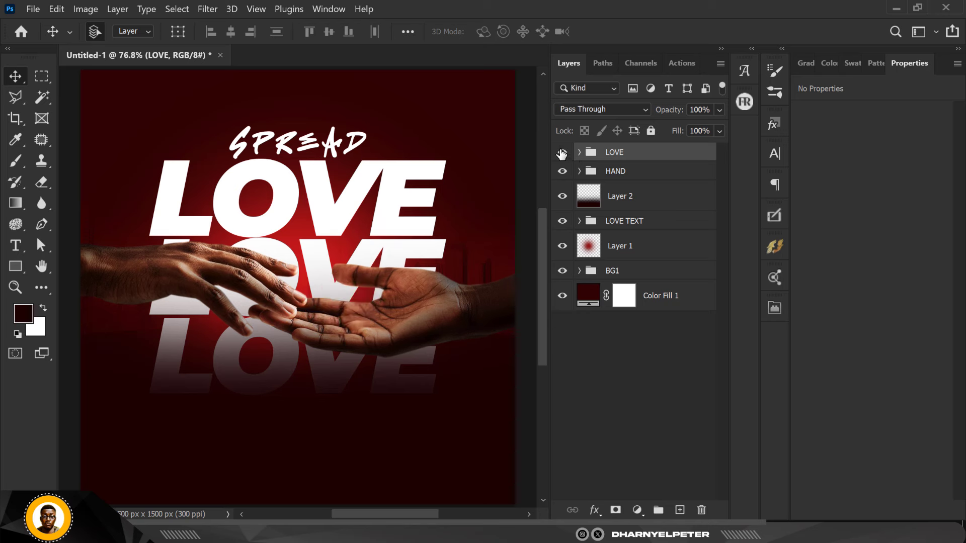
left_click(562, 153)
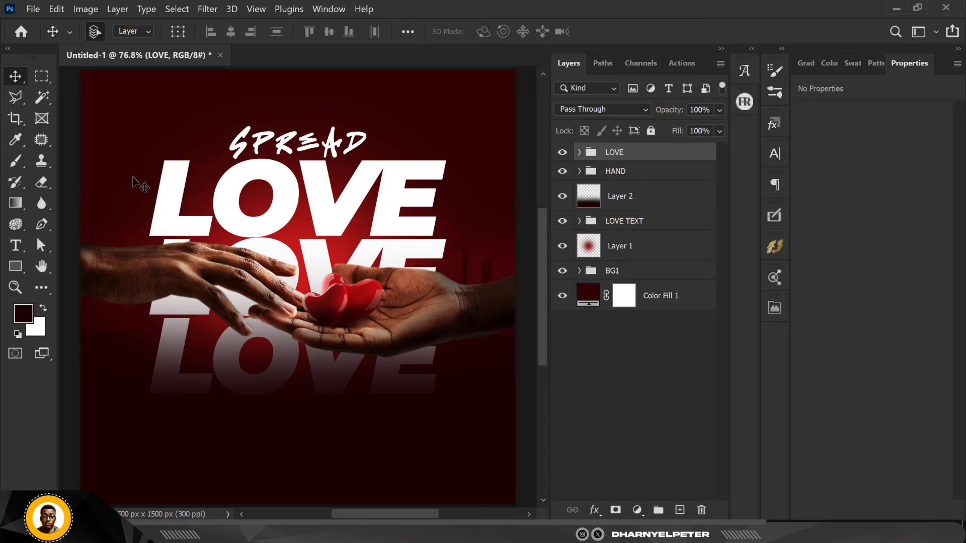
- Draw a white rectangle about 710 by 165 px over the lowest LOVE line's bottom edge and round its corners to 82 px
scroll(324, 193, "down", 1)
scroll(323, 192, "down", 1)
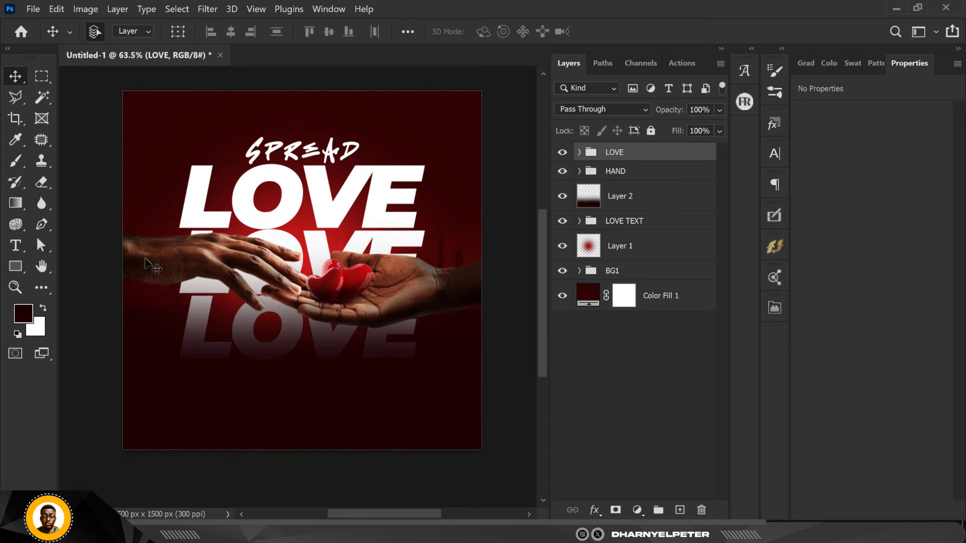
left_click(15, 267)
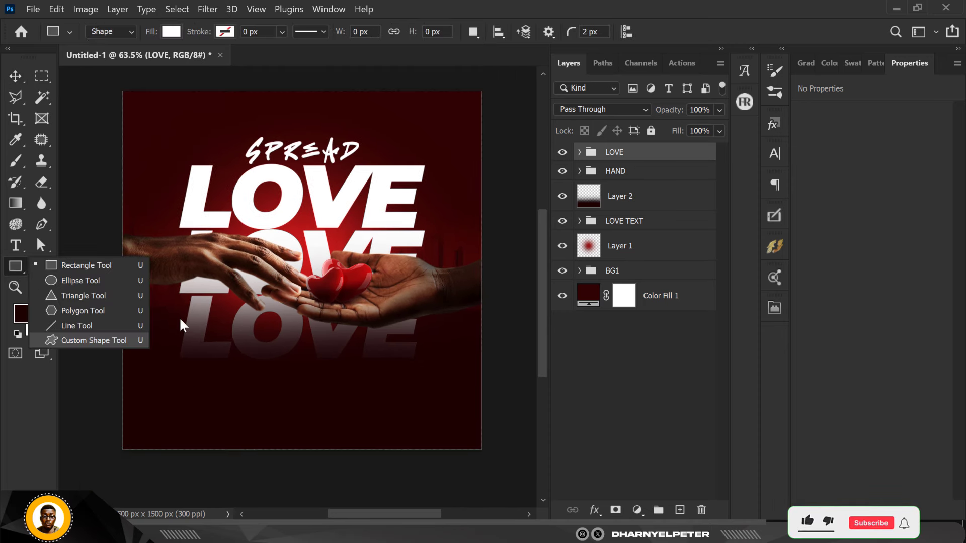
key("shift+u")
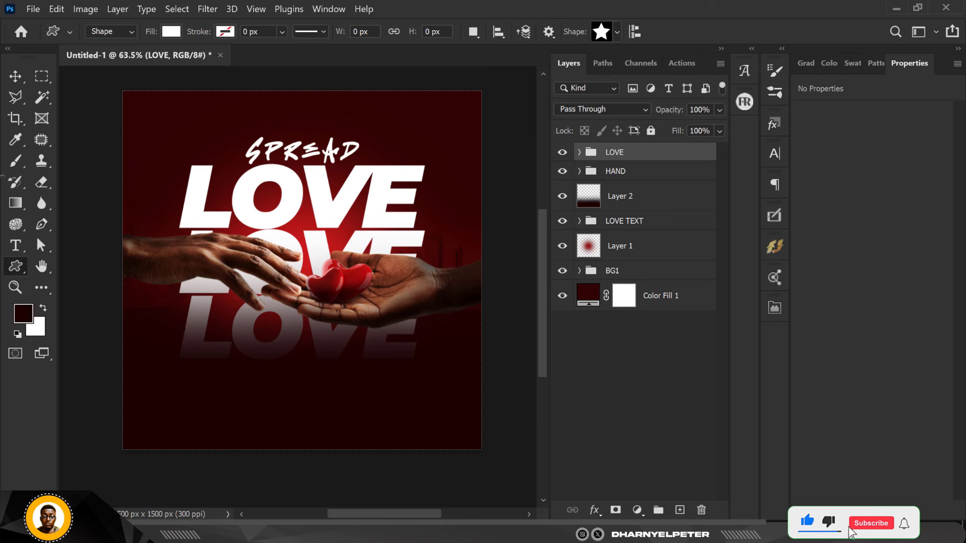
left_click(20, 267)
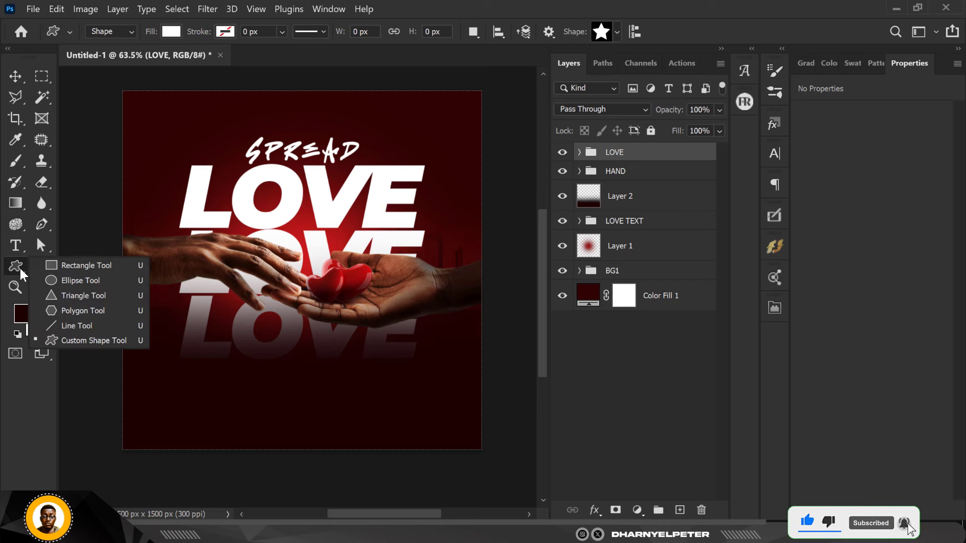
key("shift+u")
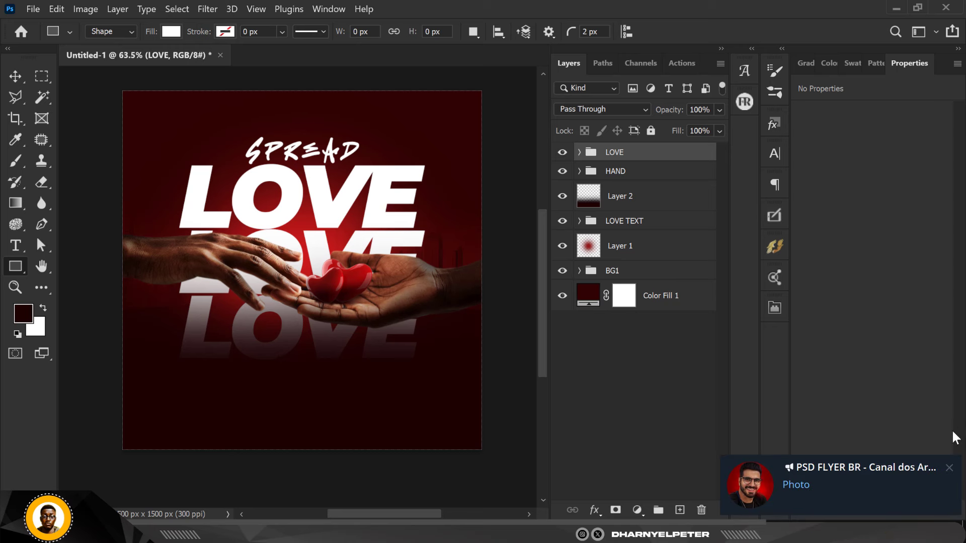
left_click(950, 469)
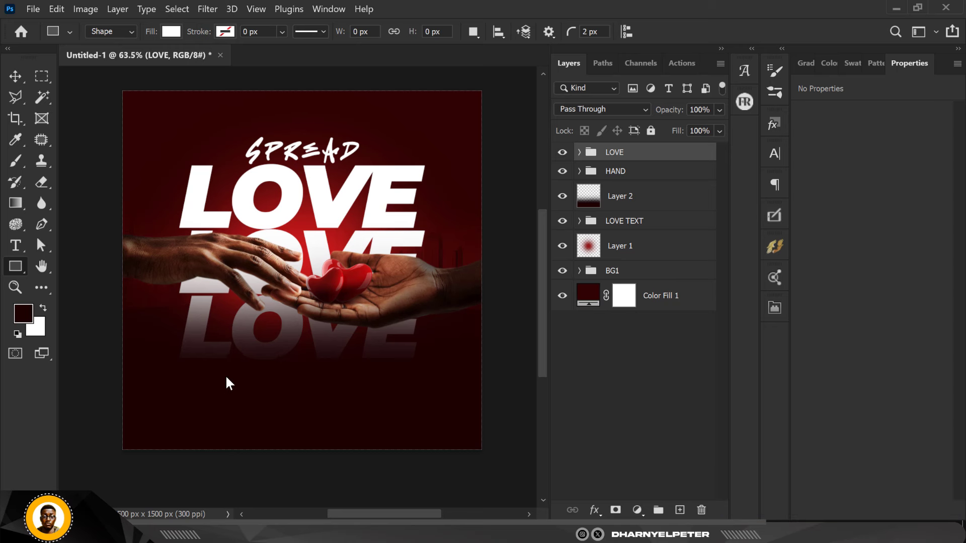
left_click_drag(208, 350, 378, 389)
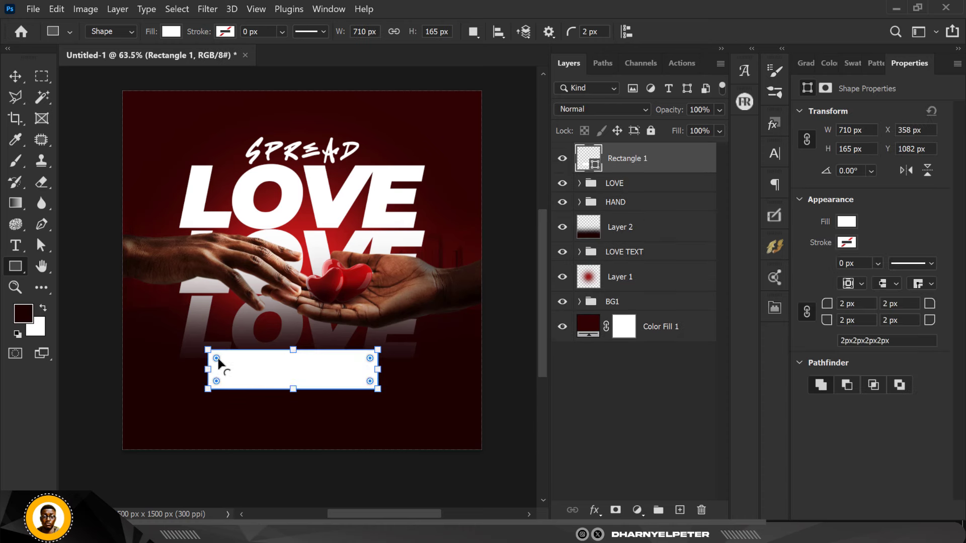
left_click_drag(216, 358, 261, 378)
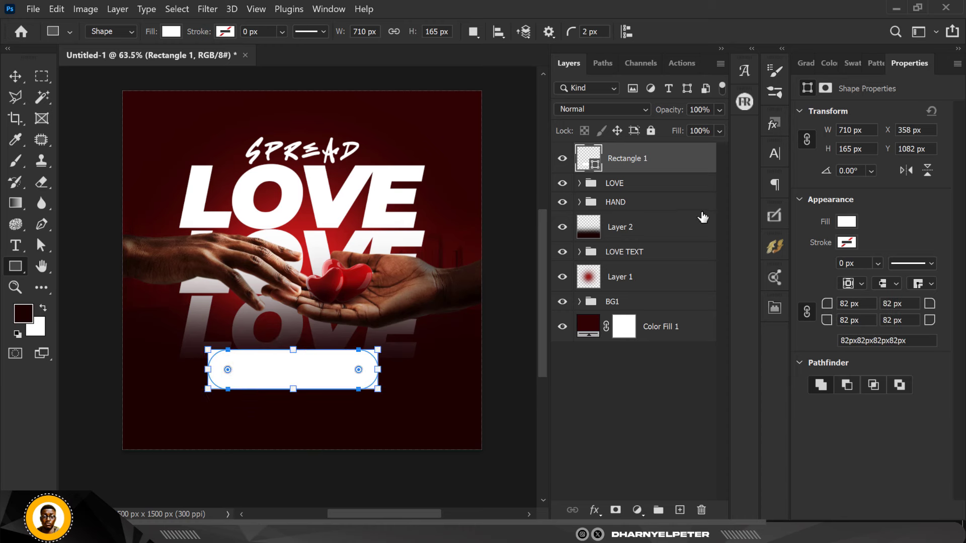
- Fill the rounded rectangle with the red #b91718 sampled from the background glow
double_click(595, 168)
left_click(299, 229)
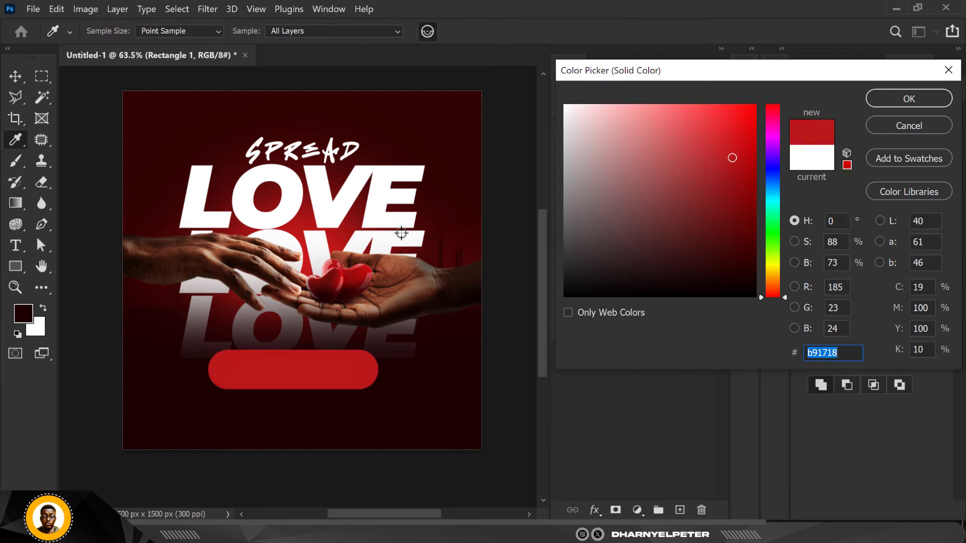
left_click(909, 99)
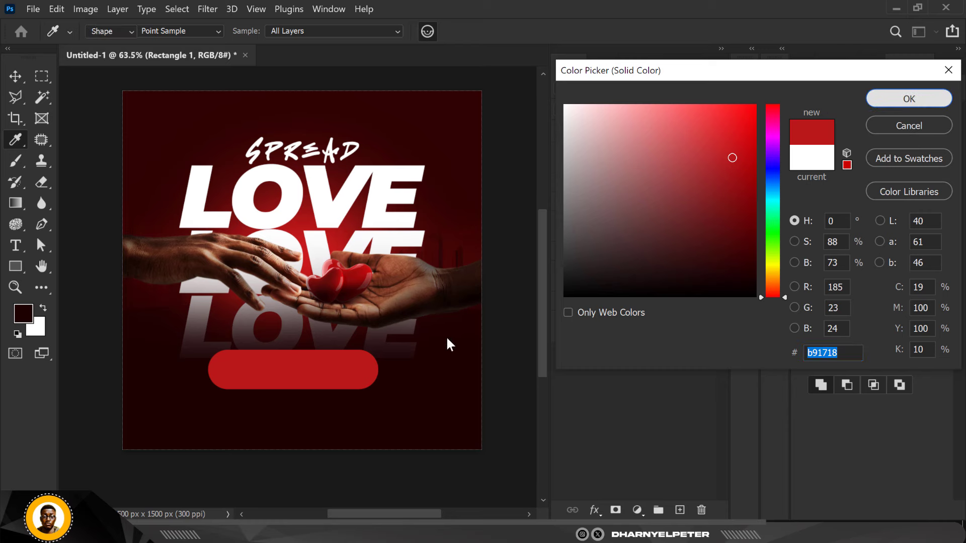
left_click(16, 76)
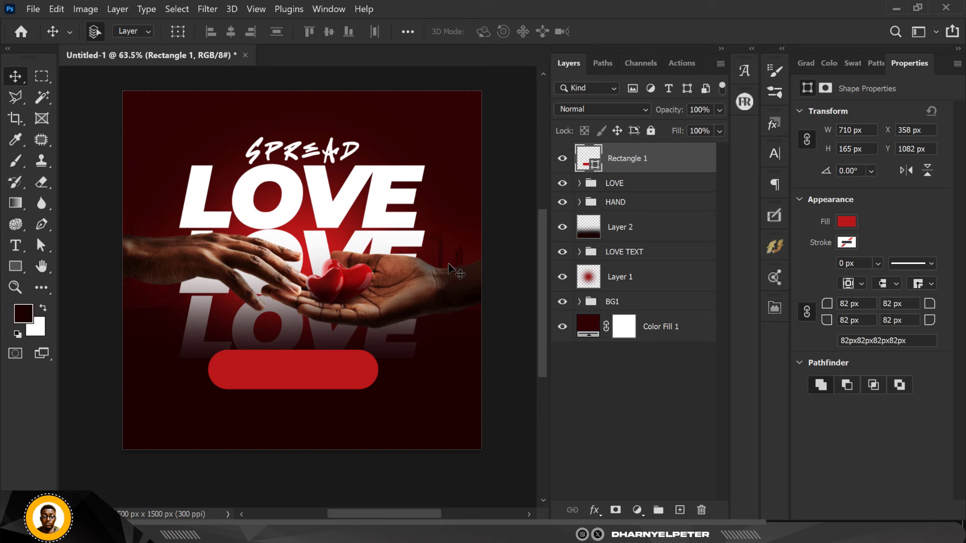
- Add a new empty layer above the rounded rectangle and clip it to that shape
left_click(679, 510)
right_click(671, 169)
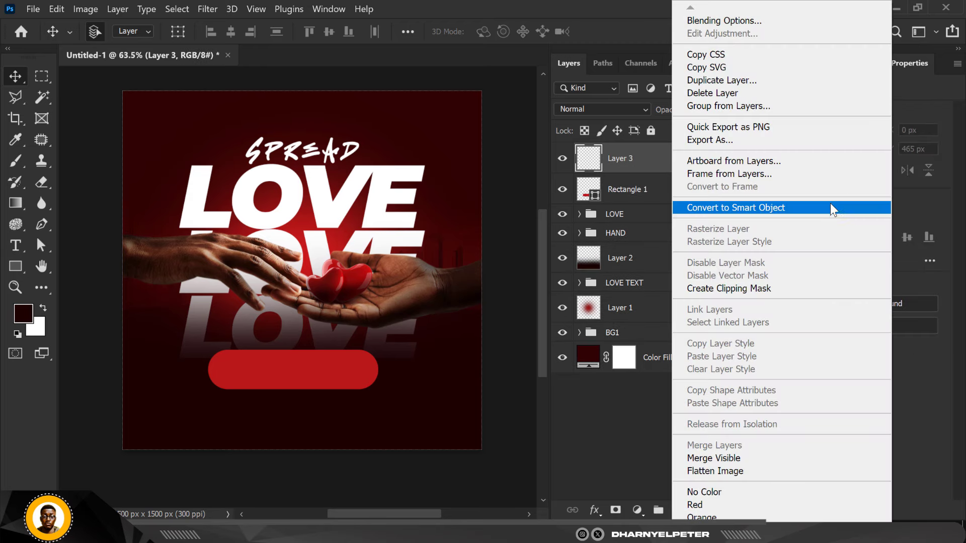
left_click(728, 288)
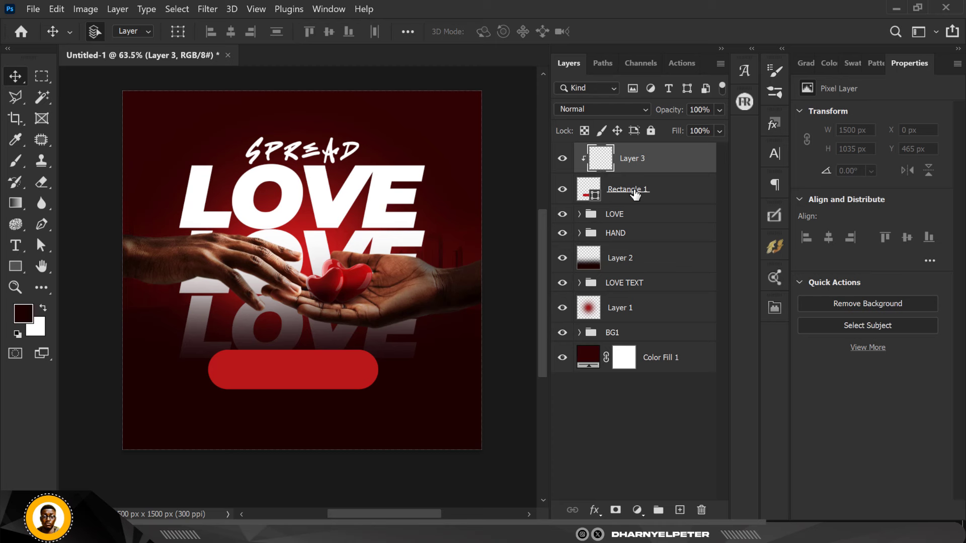
- Paint dark red #2f0303, sampled from the background, over the rounded rectangle's edges and right end with a 300 px brush on the clipped layer
left_click(15, 162)
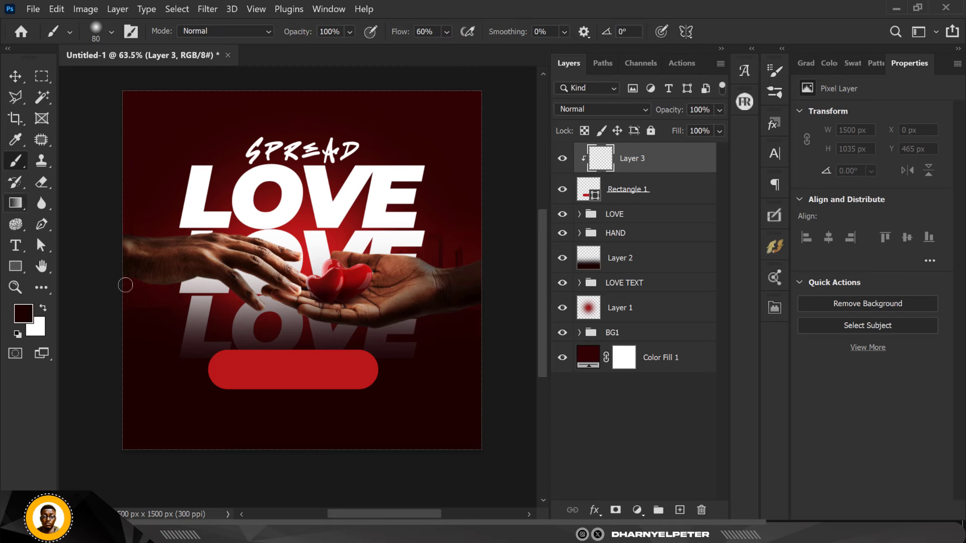
left_click(25, 318)
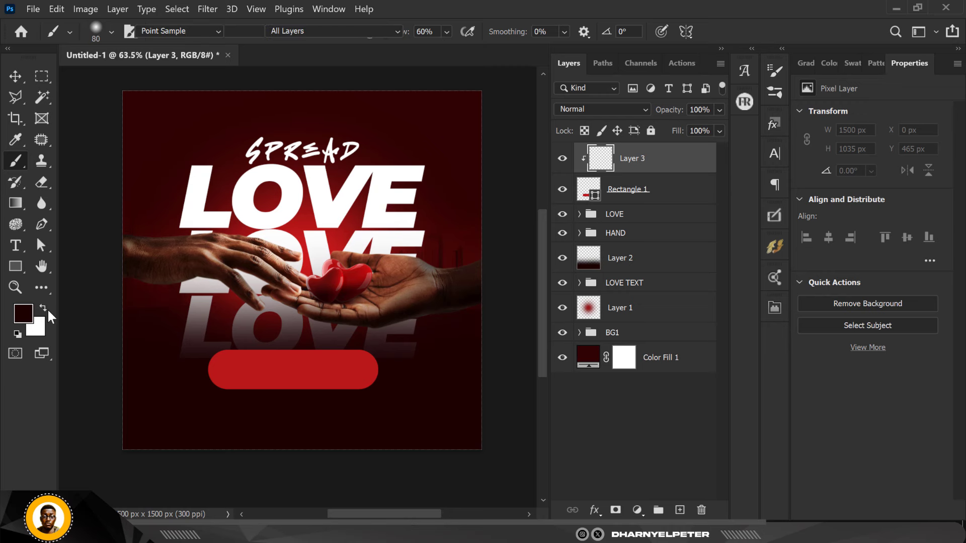
left_click(152, 173)
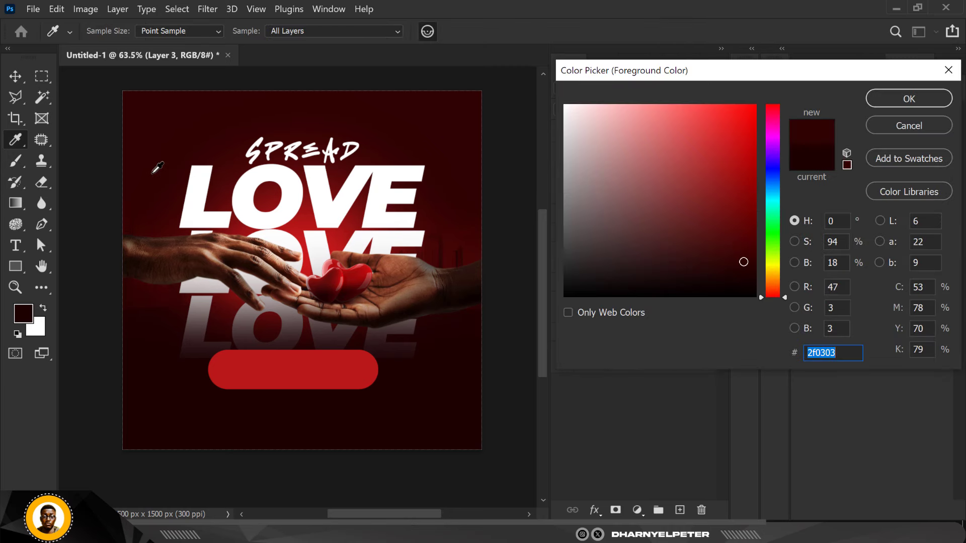
key("Return")
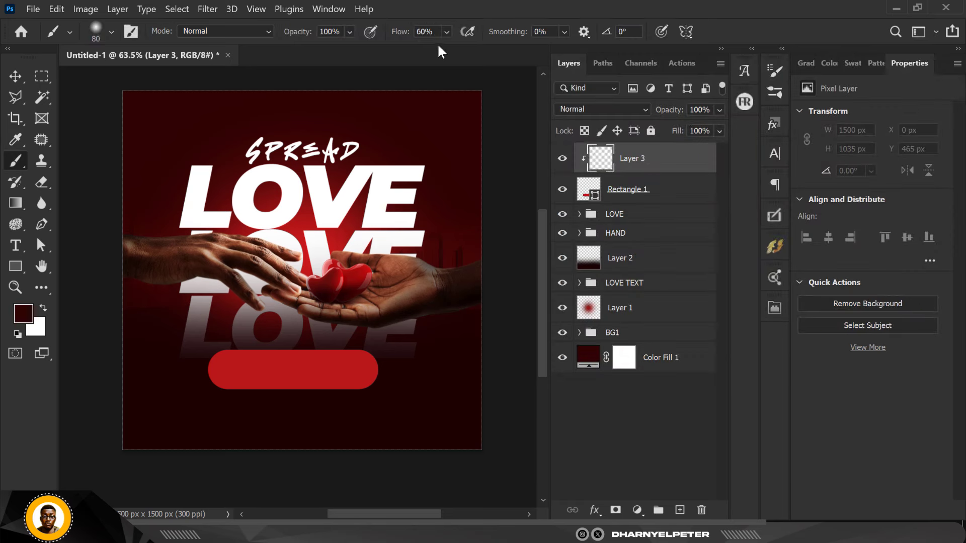
key("bracketright")
key("bracketright")
key("bracketright")
key("bracketright")
key("bracketright")
key("bracketright")
key("bracketright")
key("bracketright")
key("bracketright")
key("bracketright")
key("bracketright")
key("bracketright")
key("bracketleft")
mouse_move(211, 332)
left_mouse_down()
mouse_move(382, 347)
mouse_move(181, 321)
mouse_move(427, 334)
mouse_move(229, 332)
mouse_move(185, 349)
left_mouse_up()
mouse_move(180, 408)
left_mouse_down()
mouse_move(411, 405)
mouse_move(218, 414)
mouse_move(434, 421)
mouse_move(384, 401)
mouse_move(359, 372)
left_mouse_up()
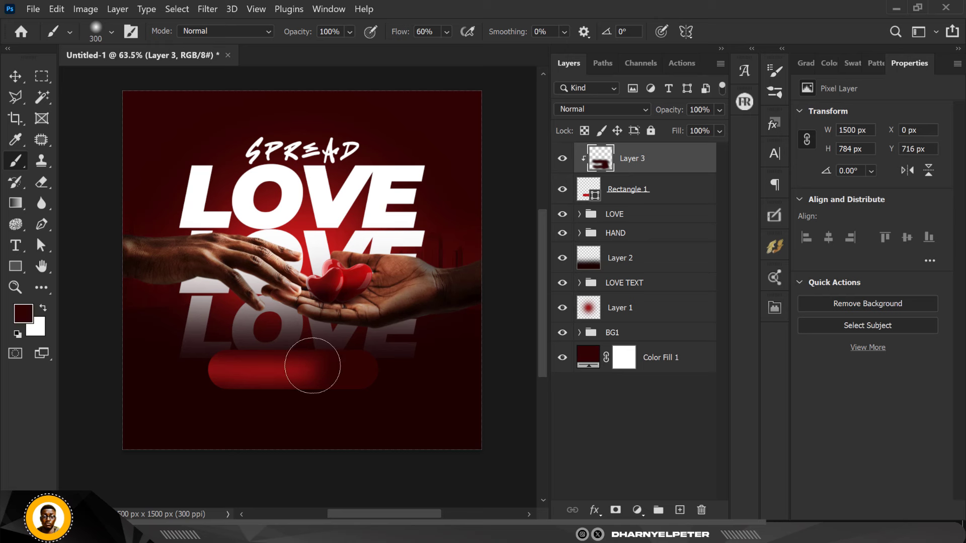
left_click_drag(308, 424, 362, 395)
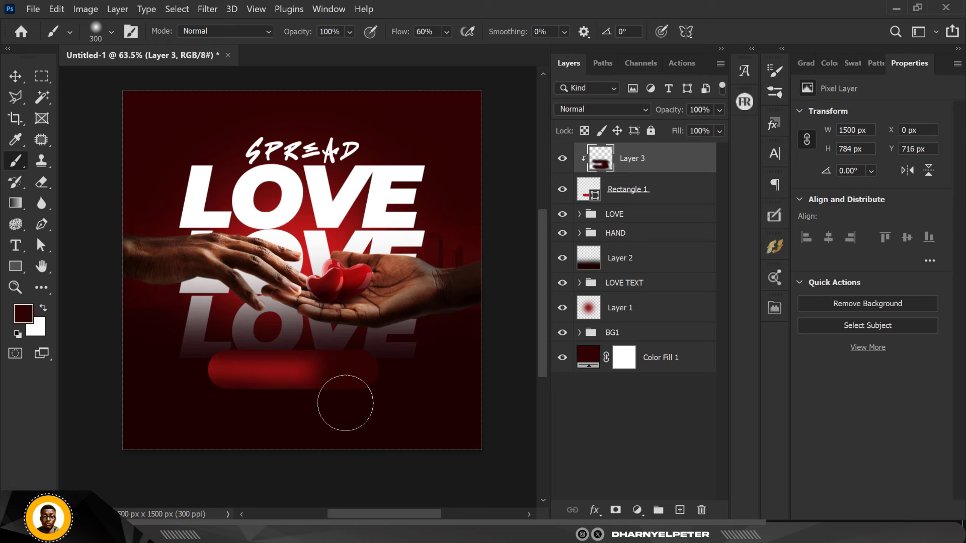
key("x")
left_click(318, 372)
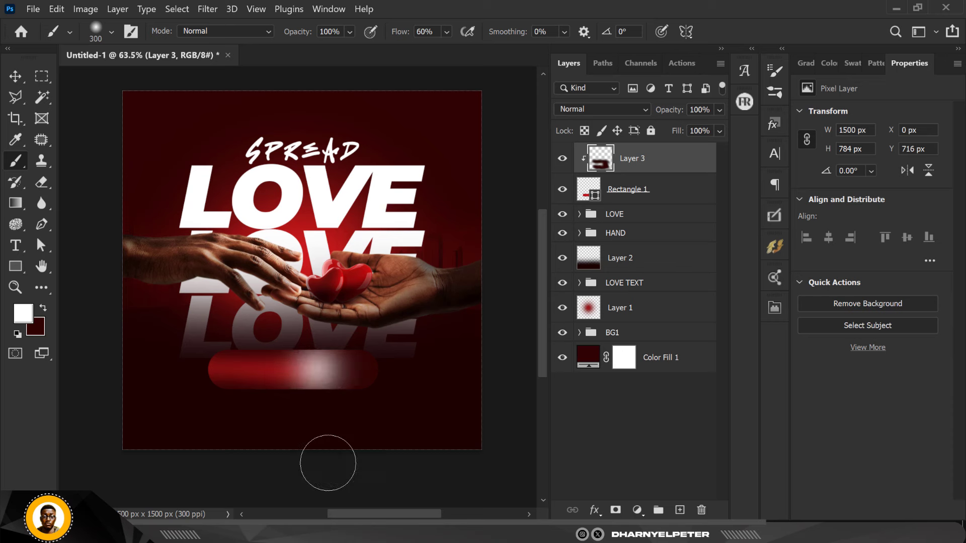
key("ctrl+z")
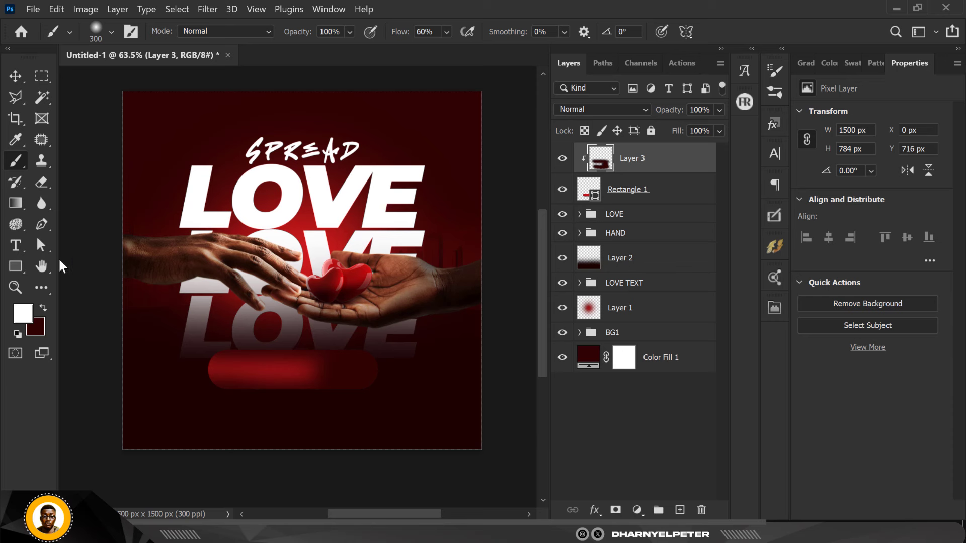
- Duplicate the rounded rectangle and move the original above the clipped shading layer
left_click(20, 78)
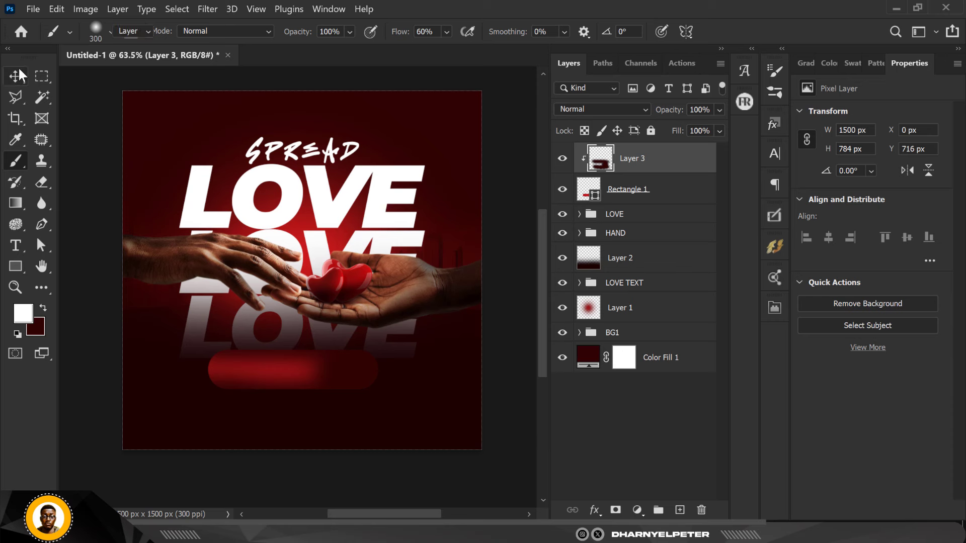
left_click(654, 195)
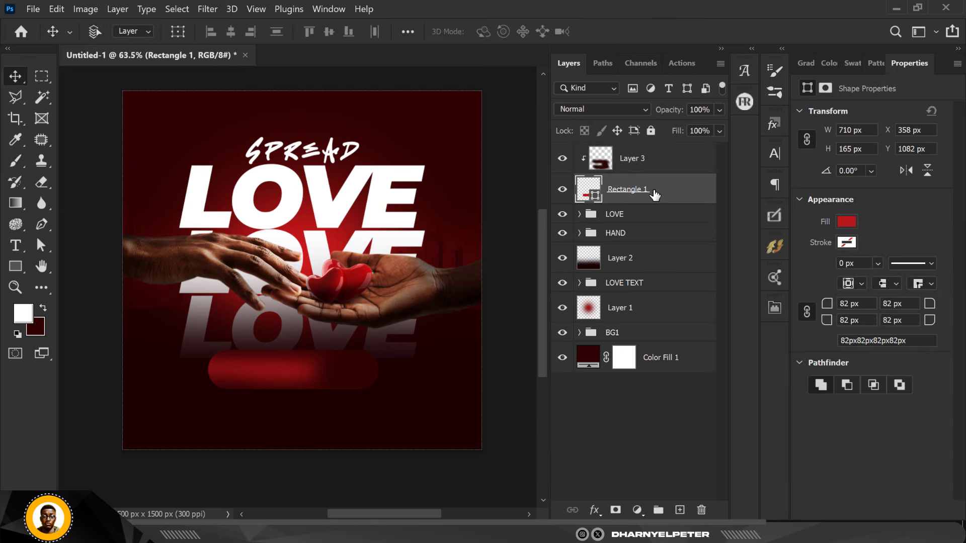
key("ctrl+j")
left_click(640, 228)
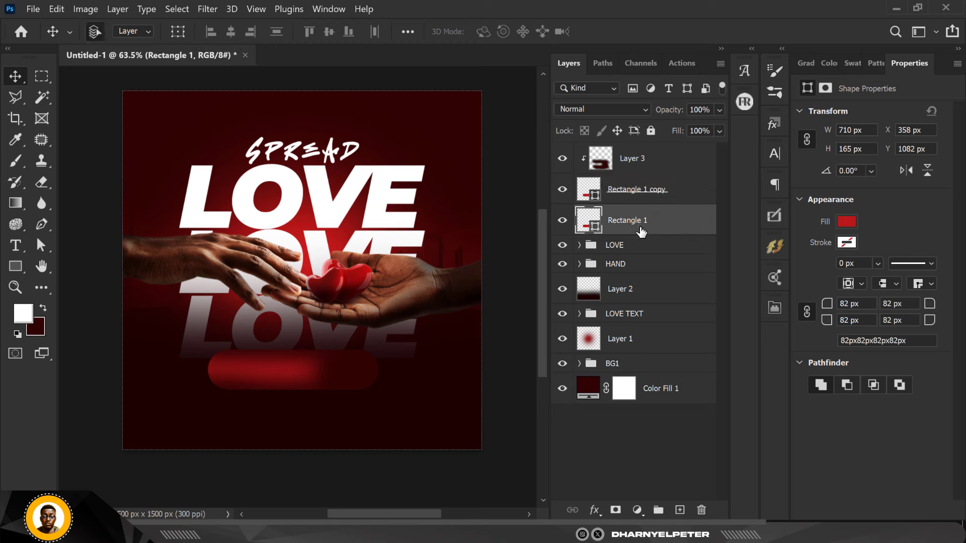
key("ctrl+shift+bracketright")
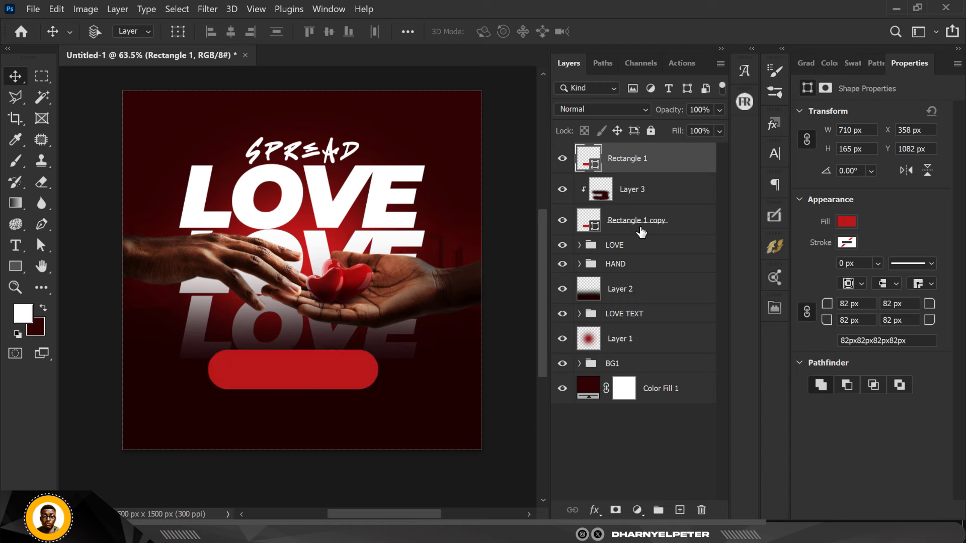
key("ctrl+z")
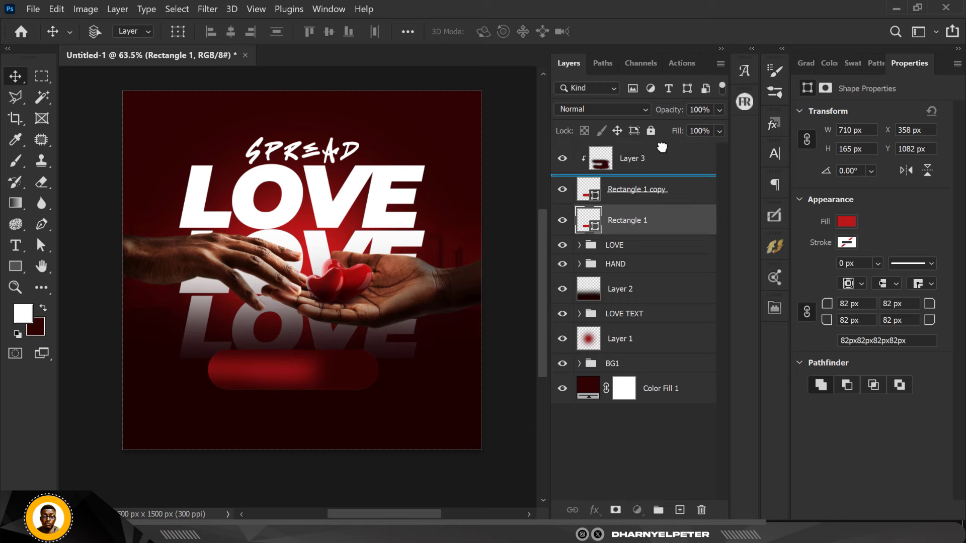
left_click_drag(662, 147, 661, 150)
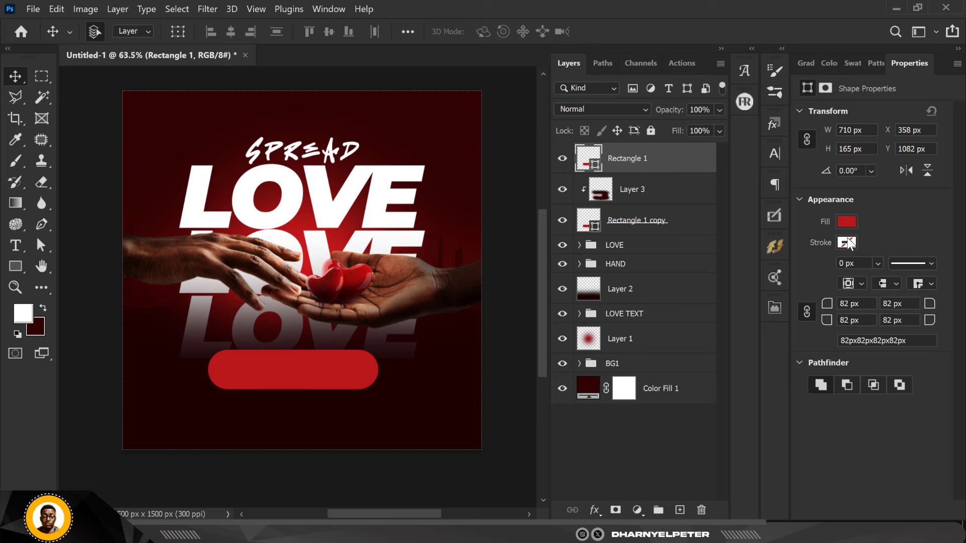
- Remove the uppermost rounded rectangle's fill and give it a solid red stroke 4.68 px wide
left_click(846, 221)
left_click(765, 251)
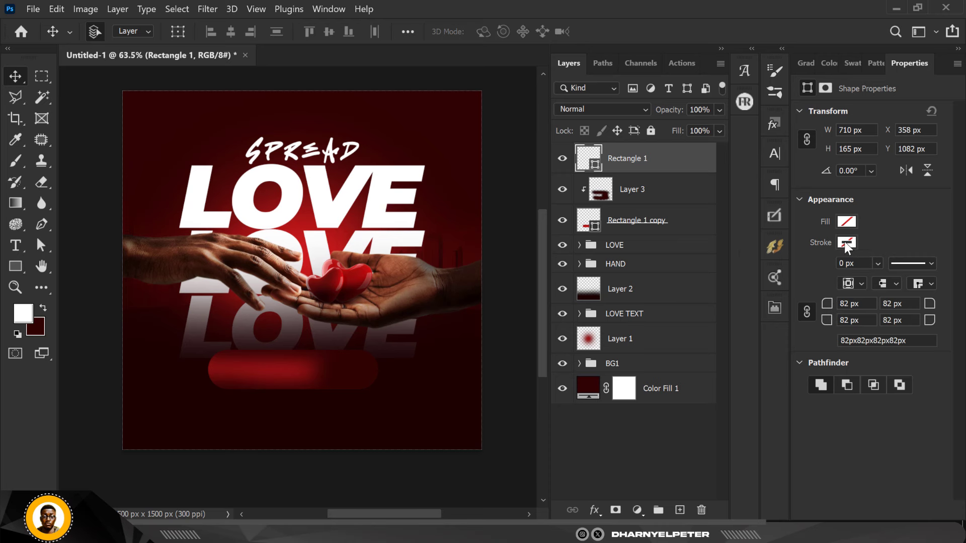
left_click(844, 242)
left_click(798, 325)
left_click(898, 231)
left_click(877, 262)
left_click_drag(877, 276, 896, 280)
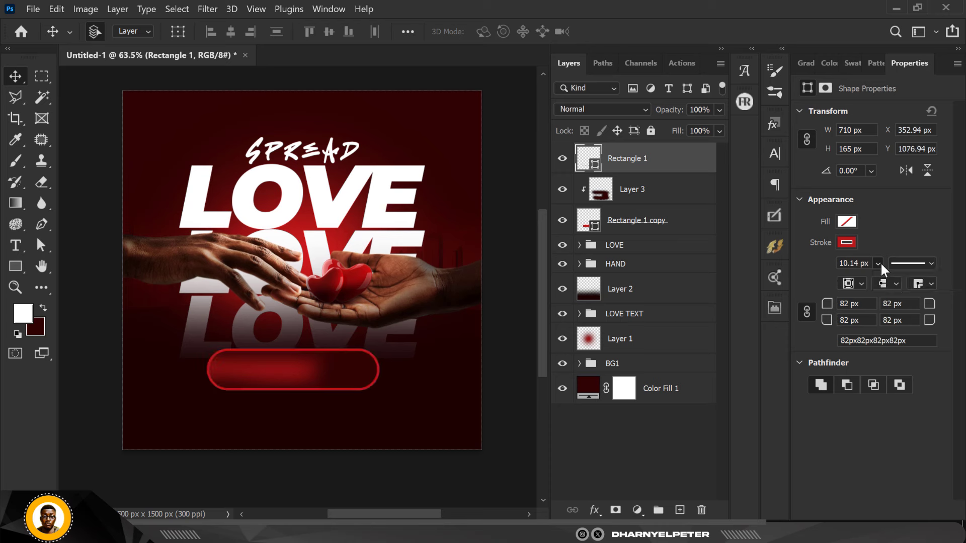
left_click(877, 262)
left_click_drag(887, 281, 888, 281)
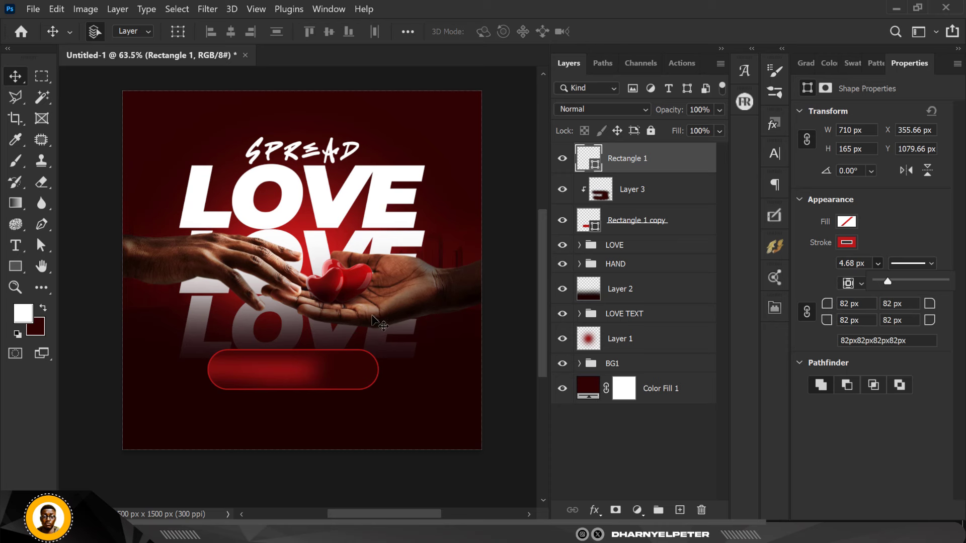
- Add the text "Anywhere you go!" in white 12 pt Montserrat Black Italic and place it inside the rounded bar
left_click(15, 245)
left_click(155, 142)
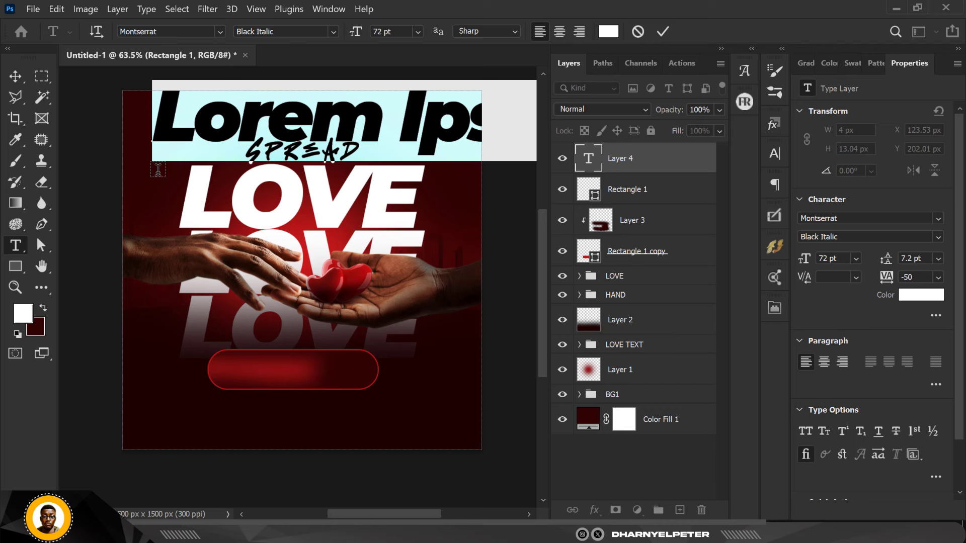
left_click(417, 30)
left_click(394, 119)
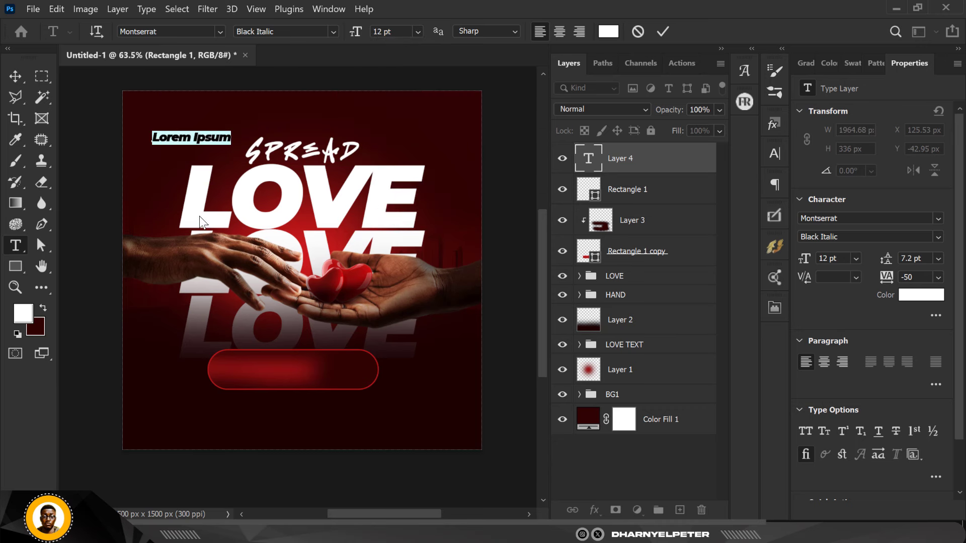
type("Anywhere you")
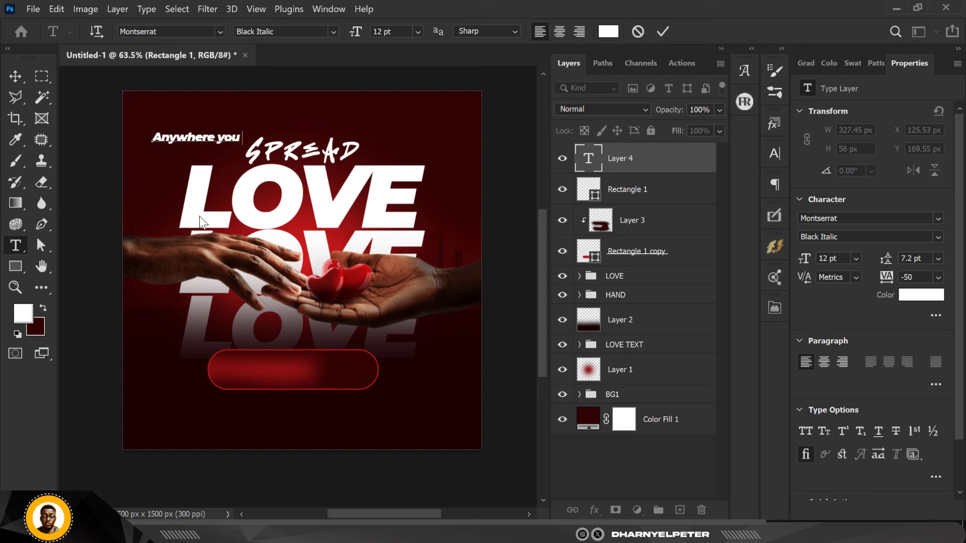
type(" go!")
left_click(22, 77)
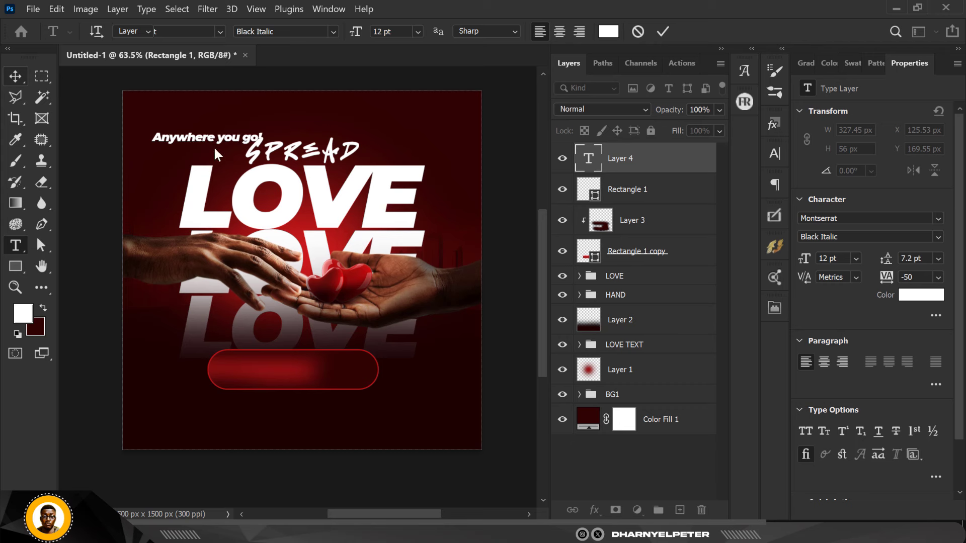
left_click_drag(195, 138, 277, 375)
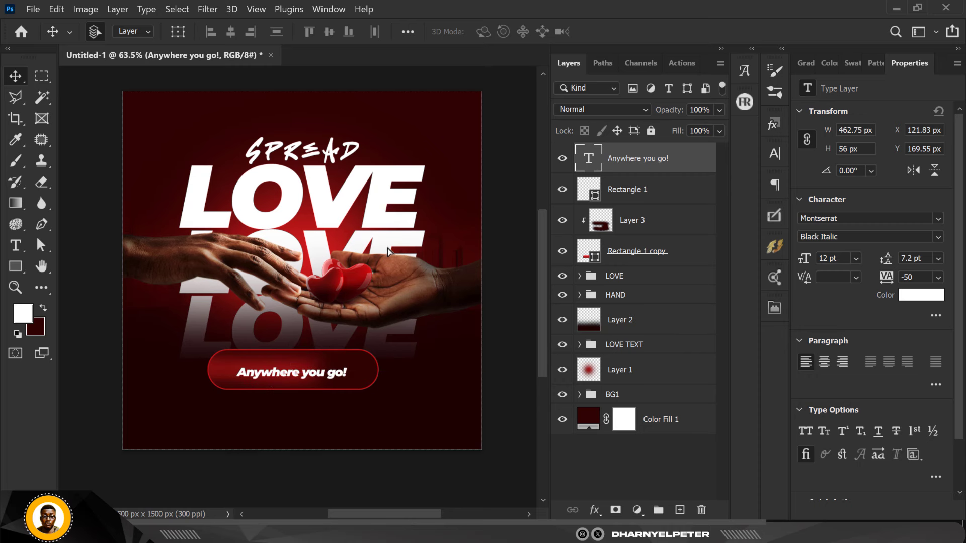
- Raise the "Anywhere you go!" text slightly in the bar and scale it up proportionally to about 118%
left_click(272, 343)
scroll(269, 352, "down", 2)
scroll(269, 352, "up", 1)
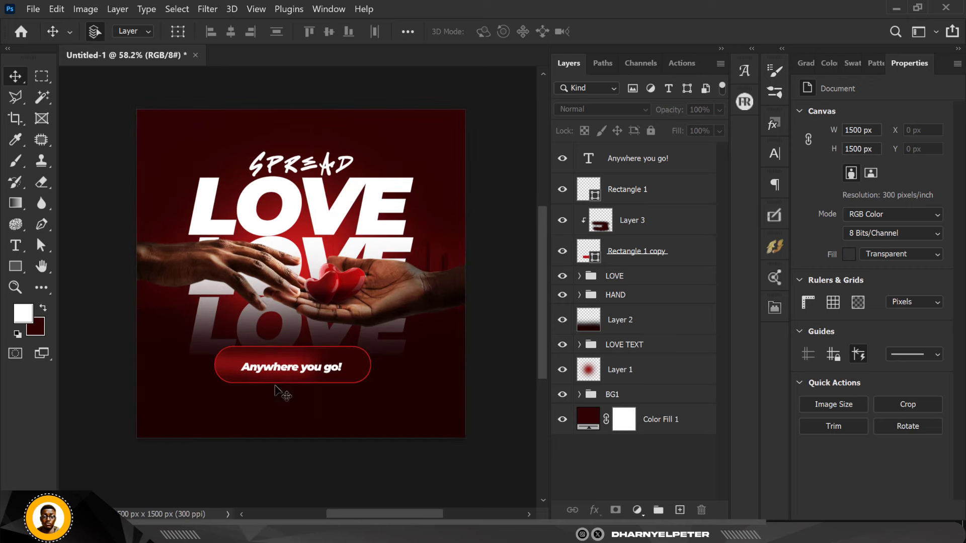
scroll(288, 373, "up", 4)
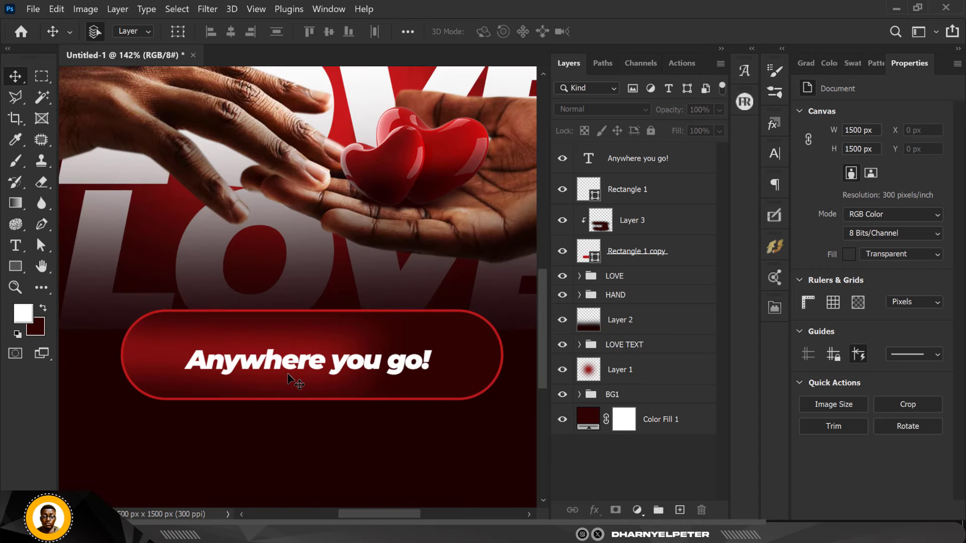
left_click(293, 355)
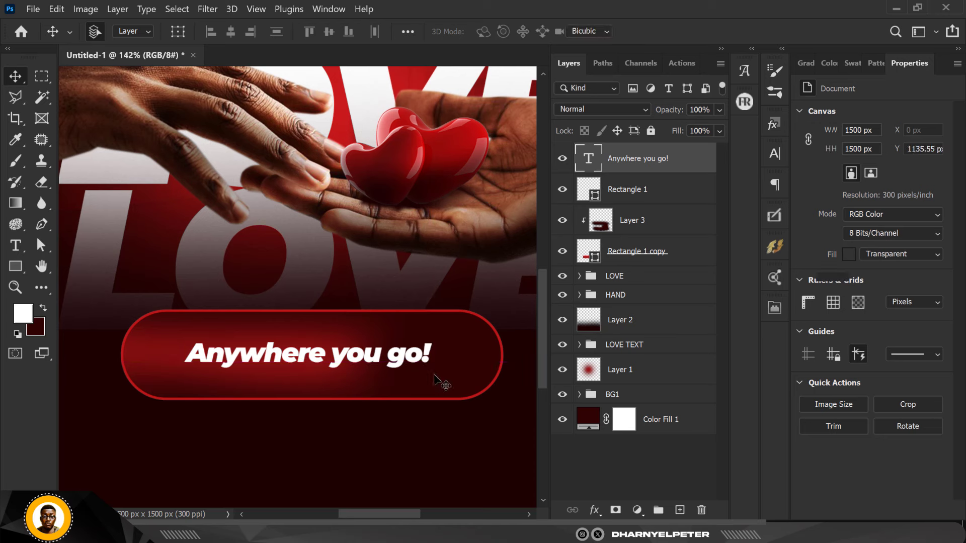
key("ctrl+t")
left_click_drag(434, 374, 457, 383)
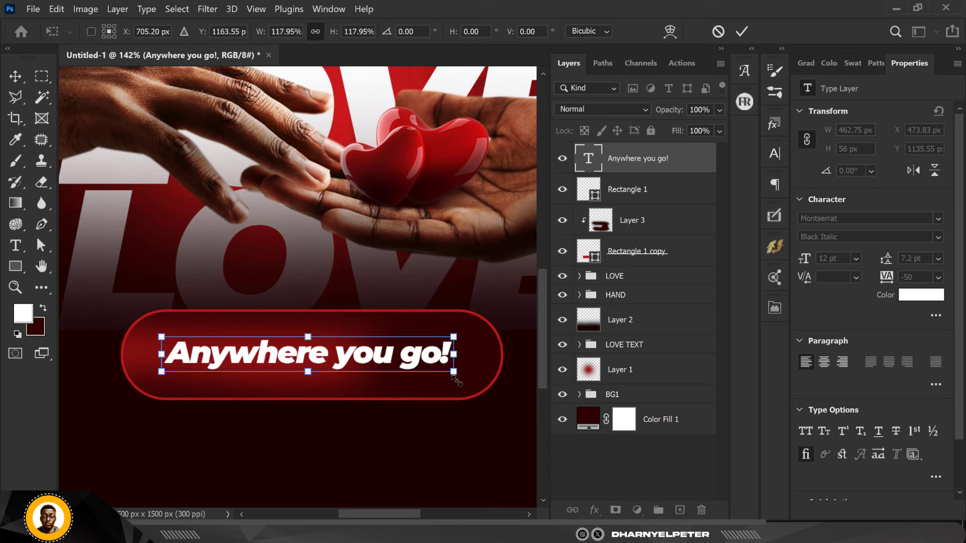
key("Return")
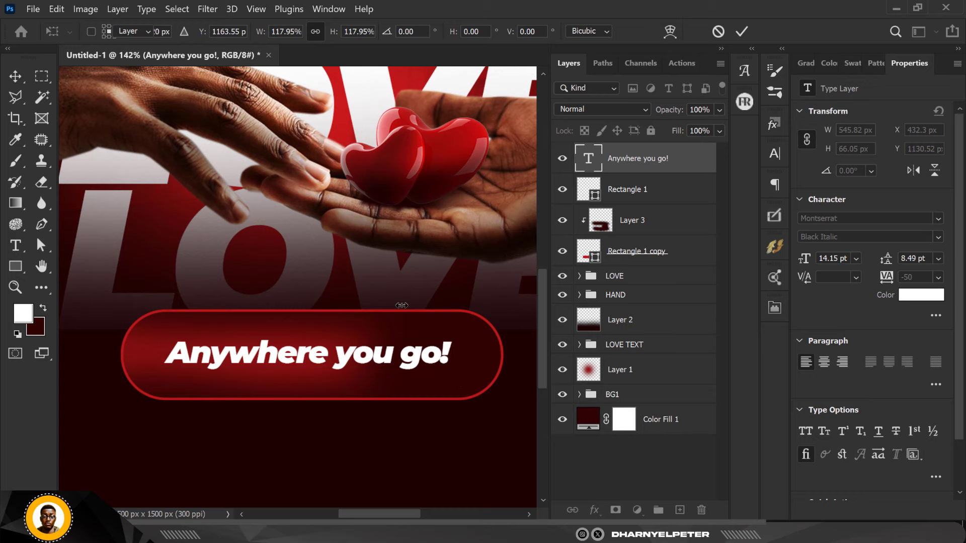
- Shift the "Anywhere you go!" text slightly right and up to centre it in the outlined bar
scroll(412, 342, "down", 1)
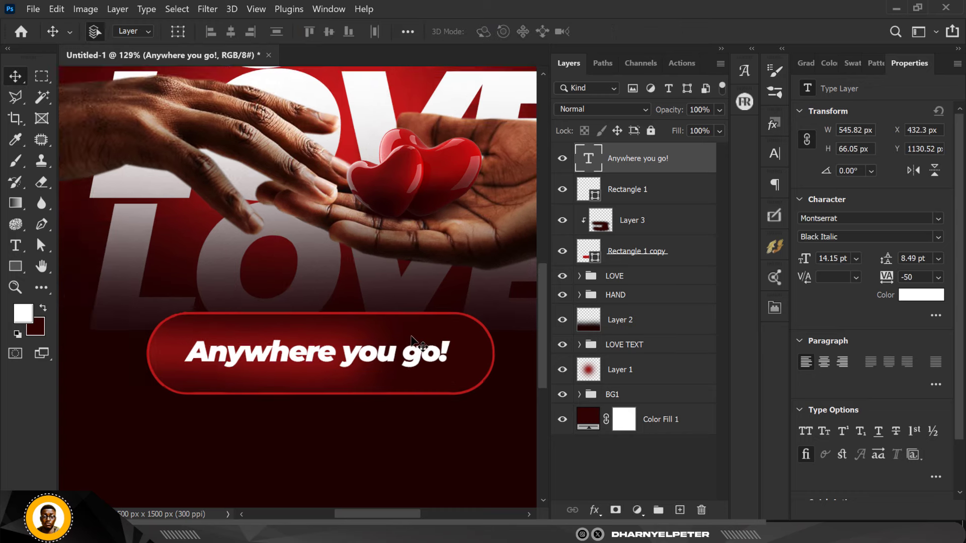
scroll(412, 342, "down", 5)
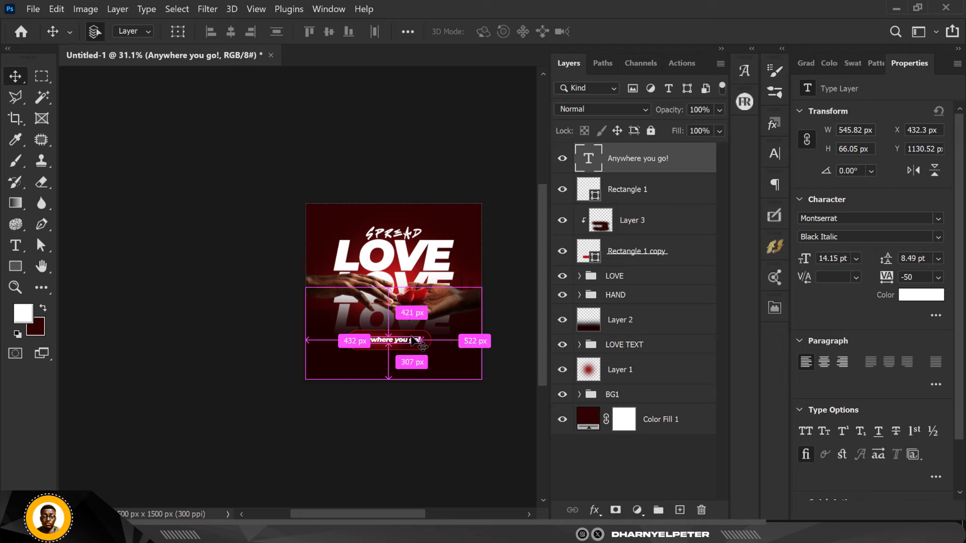
scroll(414, 341, "up", 5)
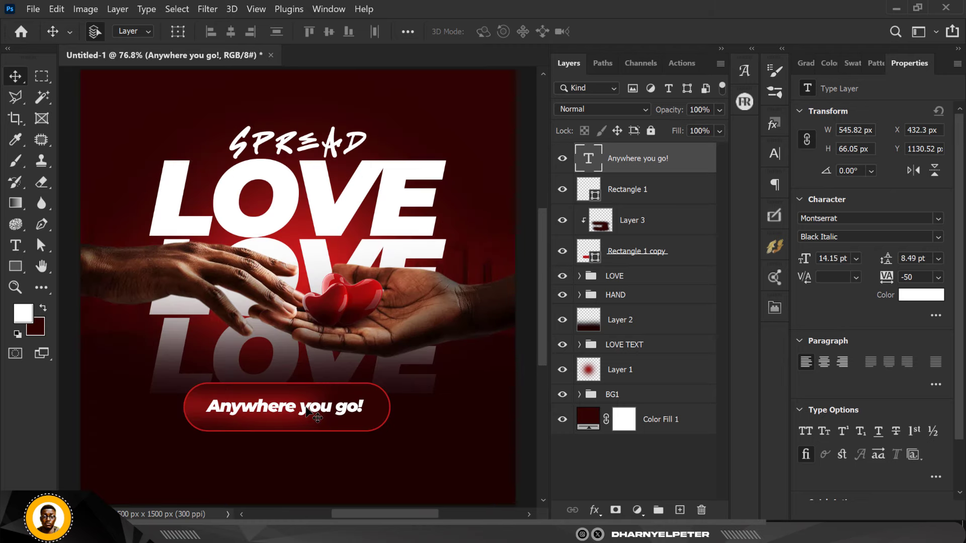
left_click_drag(310, 408, 310, 409)
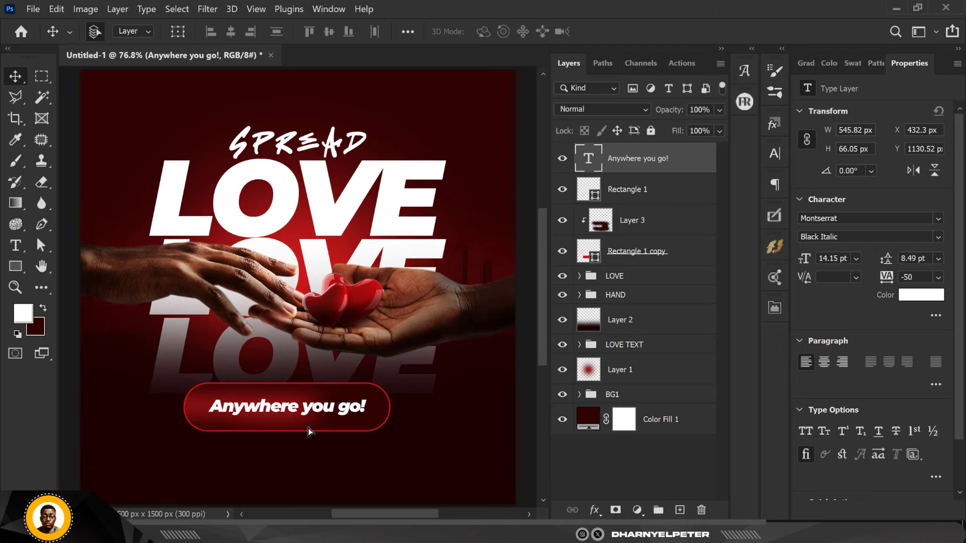
key("Up")
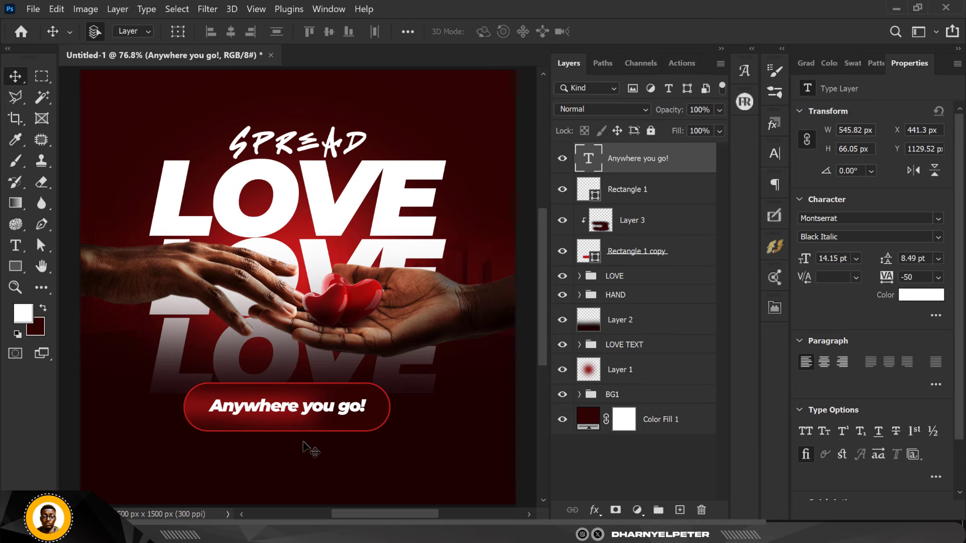
scroll(291, 336, "down", 1)
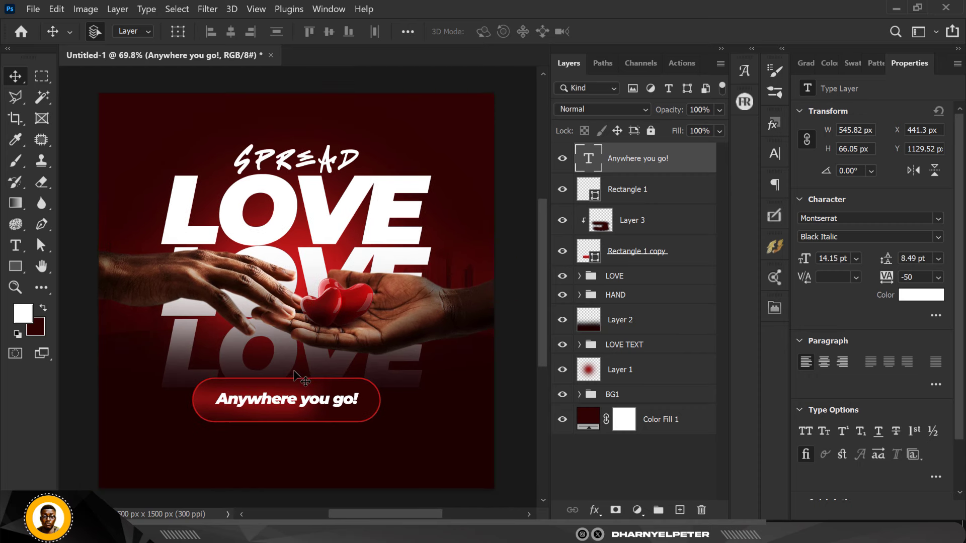
scroll(302, 377, "down", 1)
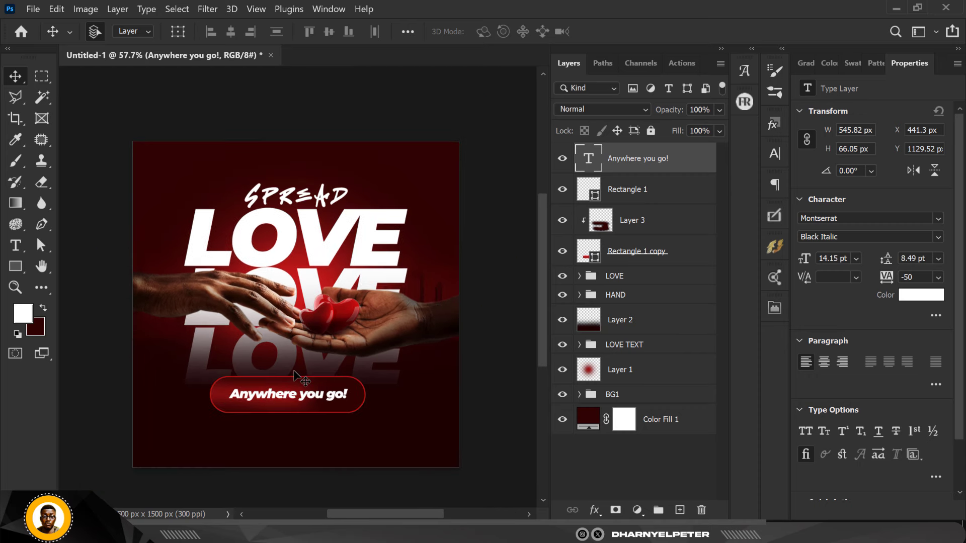
- Set the Exposure 1 adjustment in the HAND group to an exposure of -1.53
left_click(579, 295)
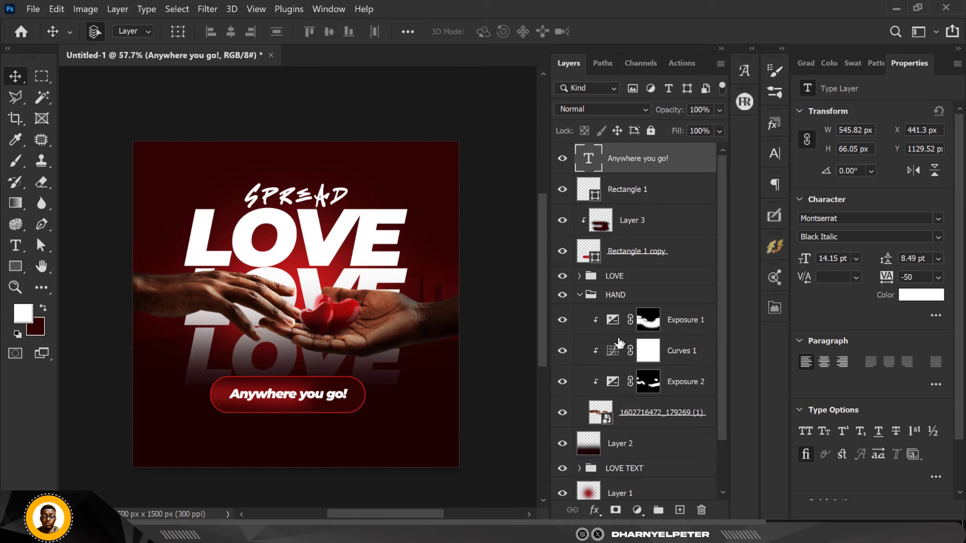
left_click(690, 355)
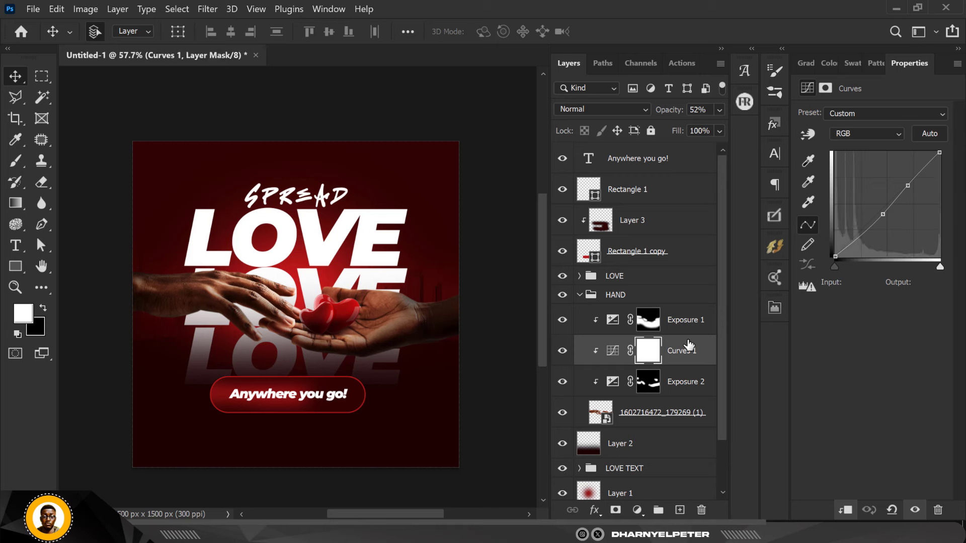
left_click(683, 382)
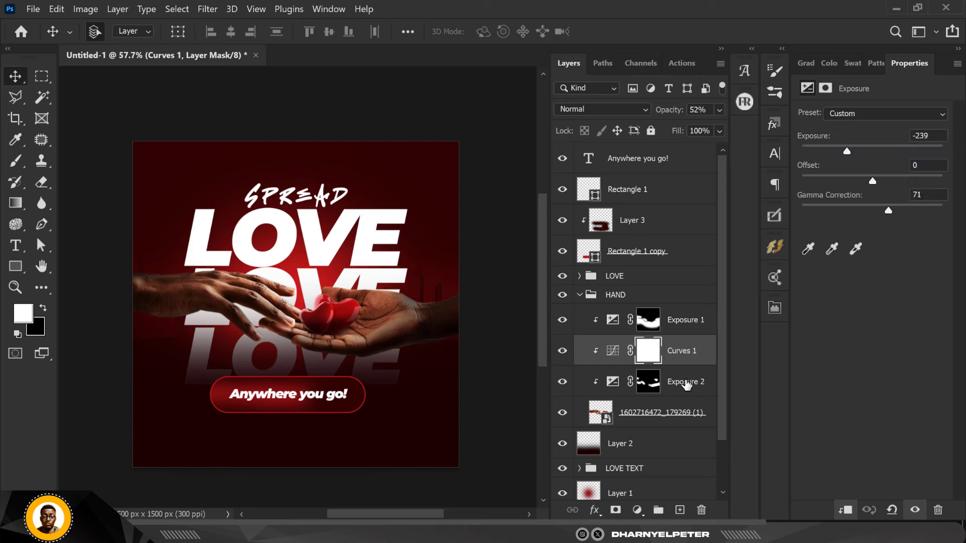
left_click(580, 295)
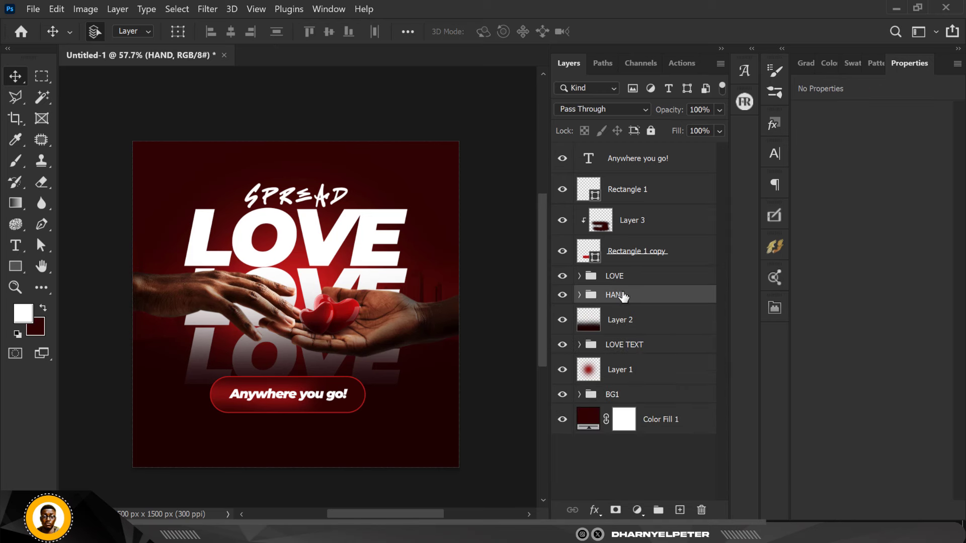
left_click(579, 294)
left_click(672, 316)
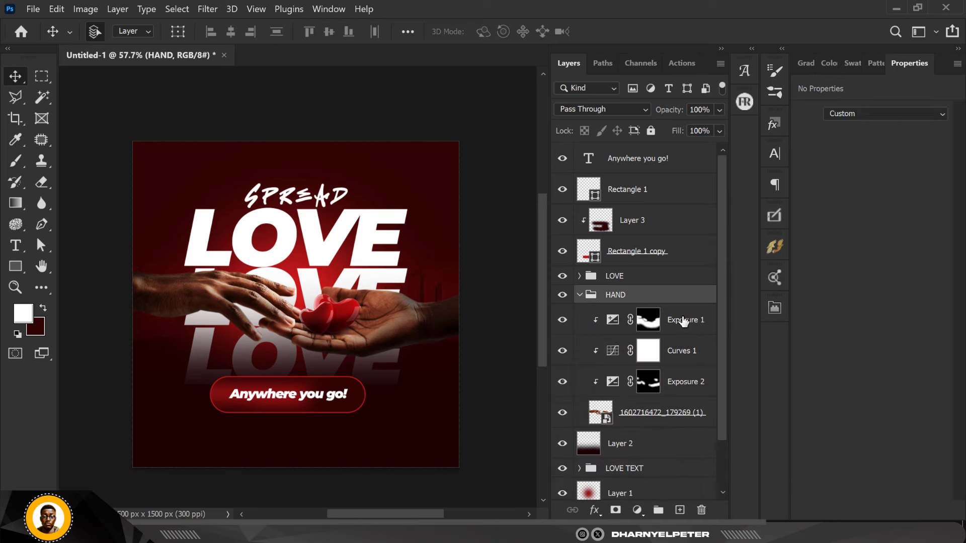
left_click_drag(848, 152, 855, 151)
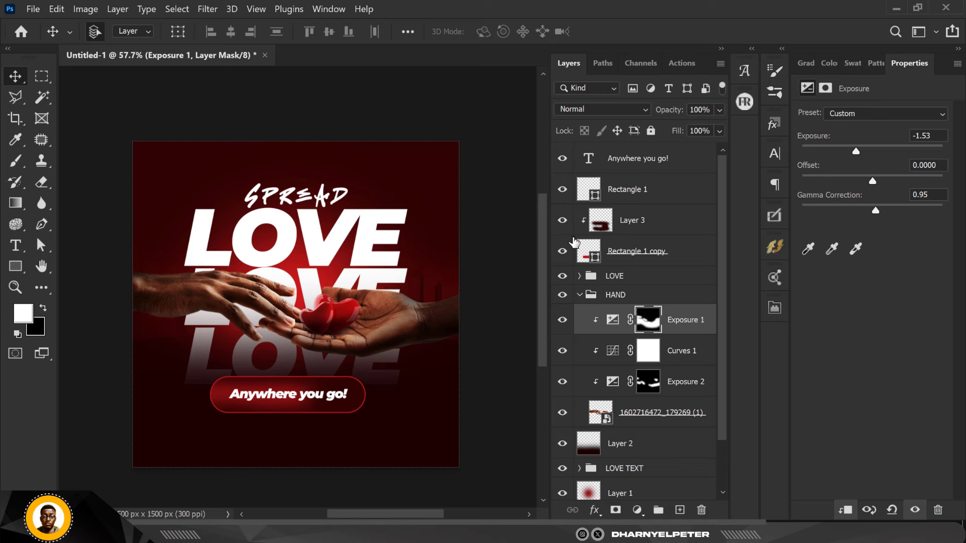
left_click(579, 295)
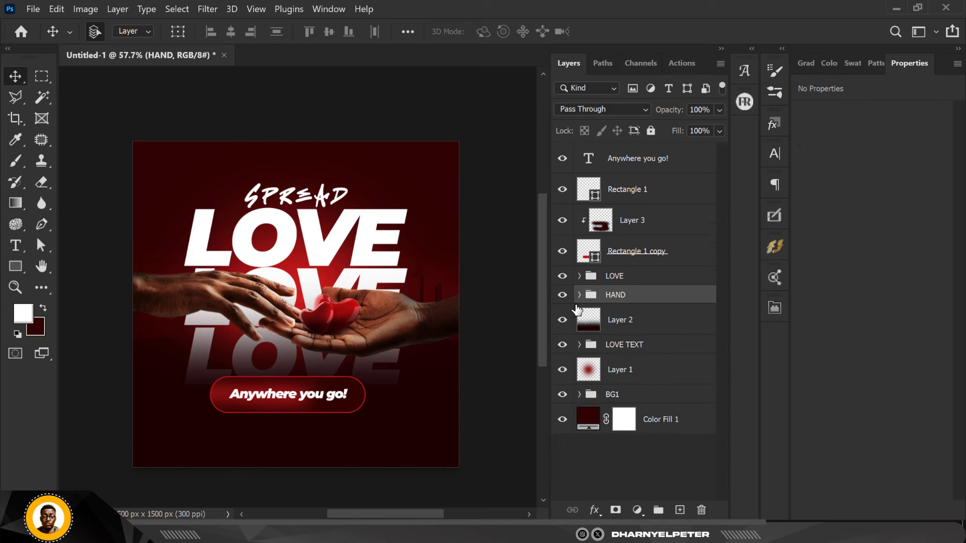
- Add a Color Balance adjustment layer above the "Anywhere you go!" text and set its midtones Cyan–Red value to +15
scroll(269, 291, "up", 1)
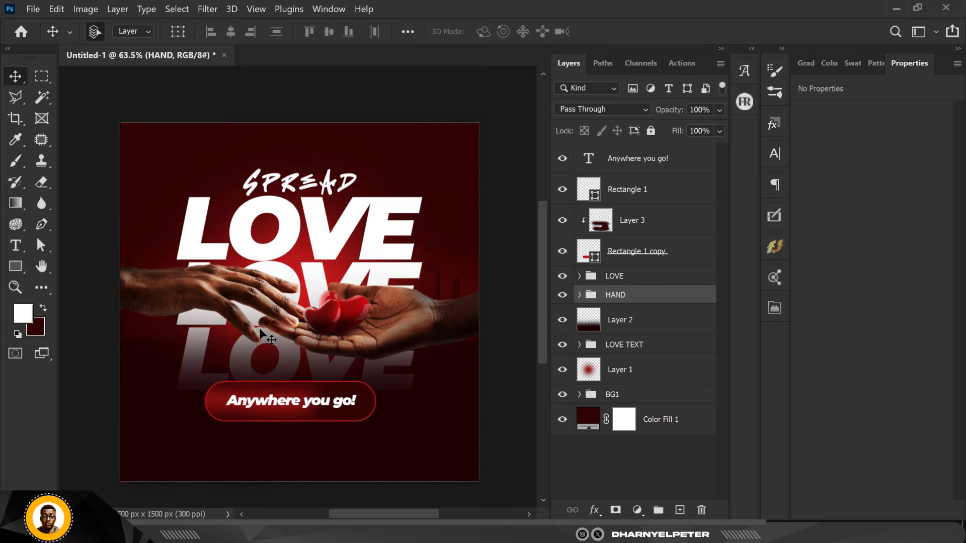
scroll(259, 302, "up", 2)
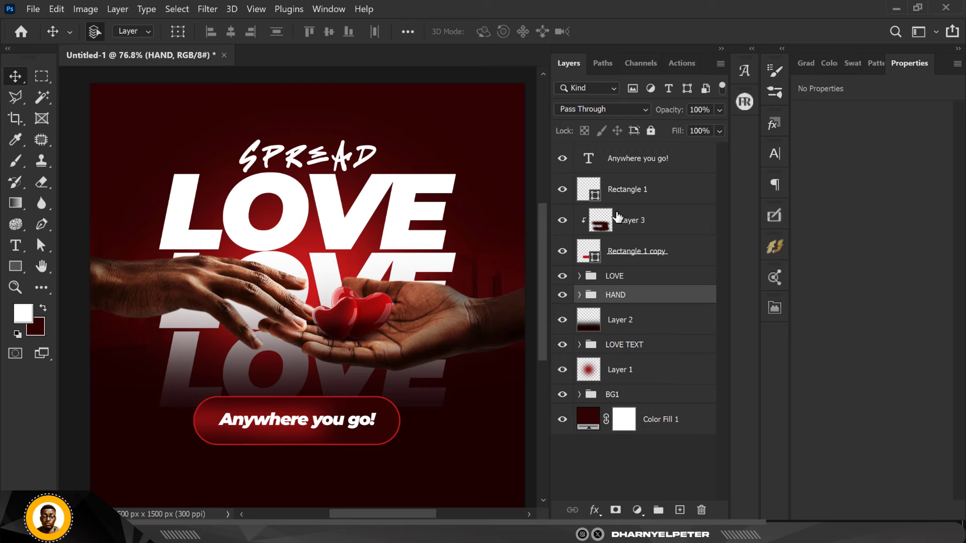
scroll(469, 250, "down", 1)
scroll(393, 199, "down", 1)
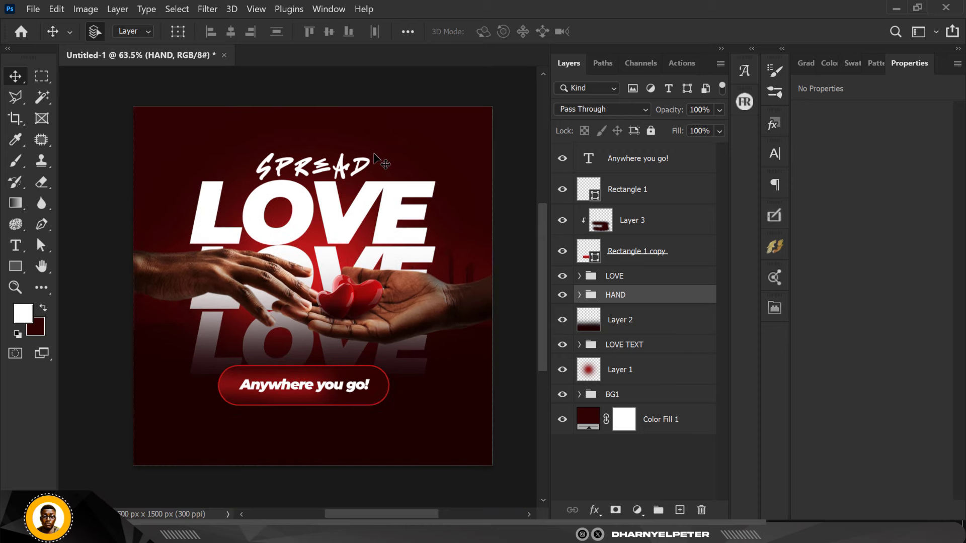
scroll(419, 175, "up", 1)
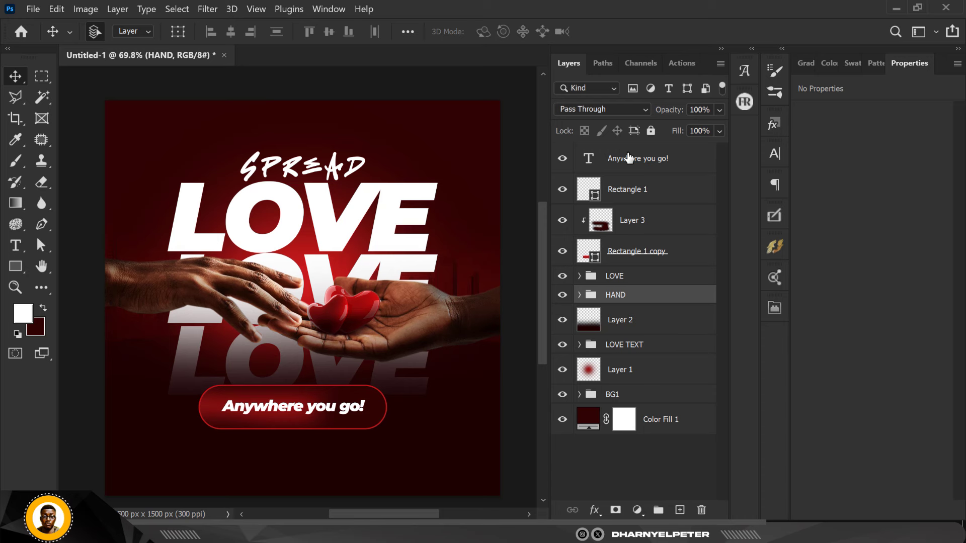
left_click(628, 169)
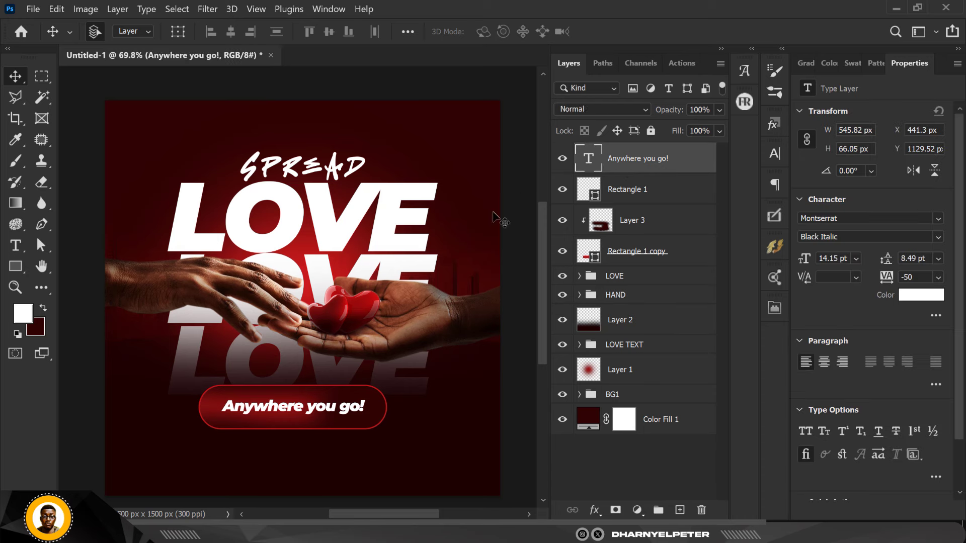
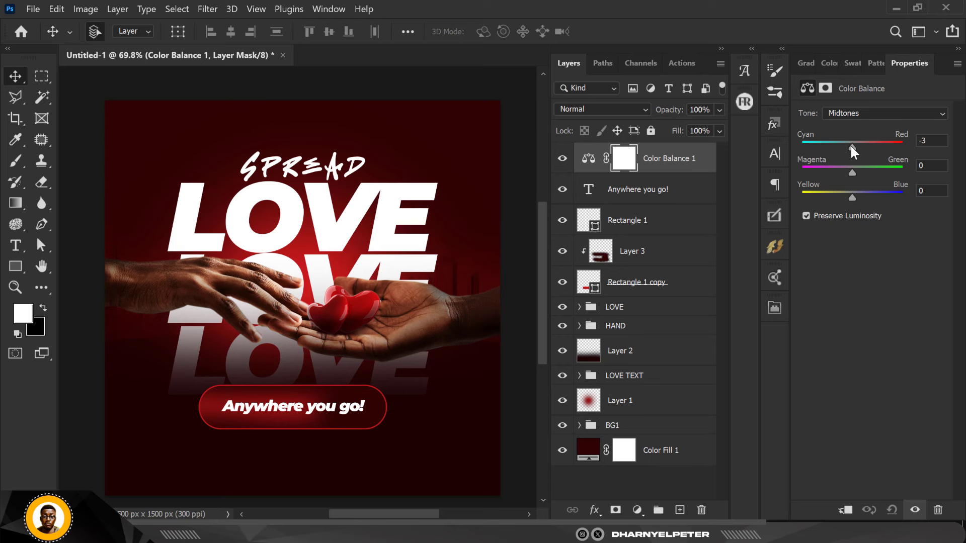
left_click_drag(855, 146, 860, 146)
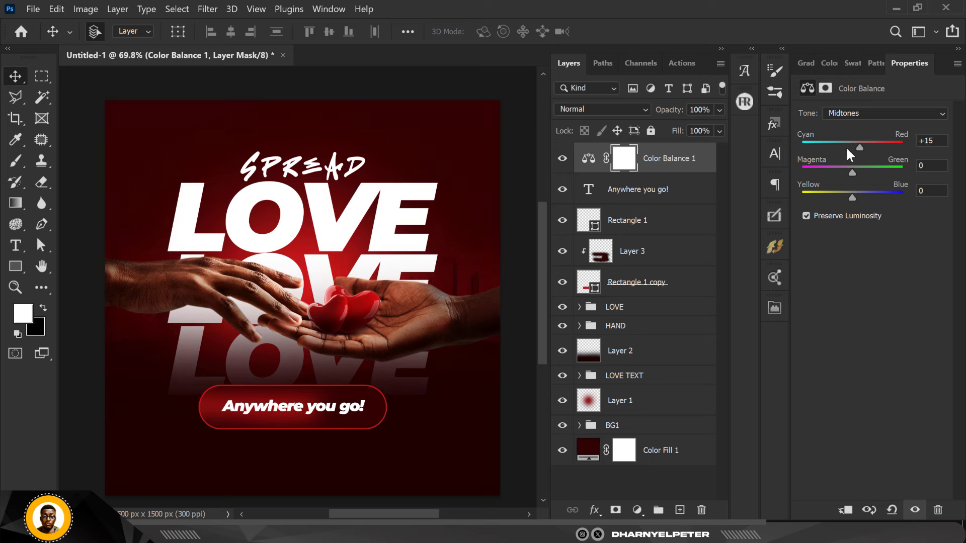
left_click(562, 159)
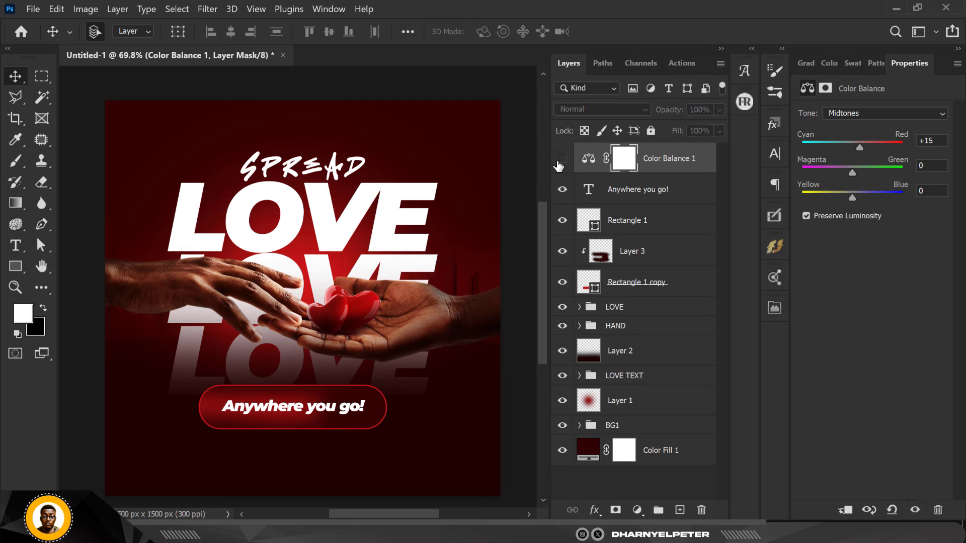
left_click(562, 159)
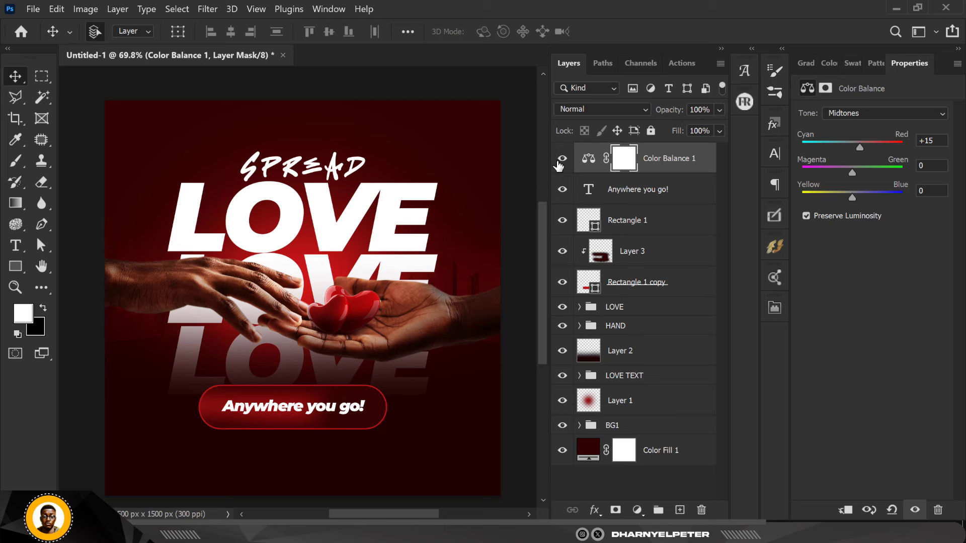
- Set the Color Balance midtones to -16 for Magenta–Green and +7 for Yellow–Blue
left_click_drag(852, 172, 843, 170)
left_click(850, 196)
left_click_drag(853, 198, 855, 195)
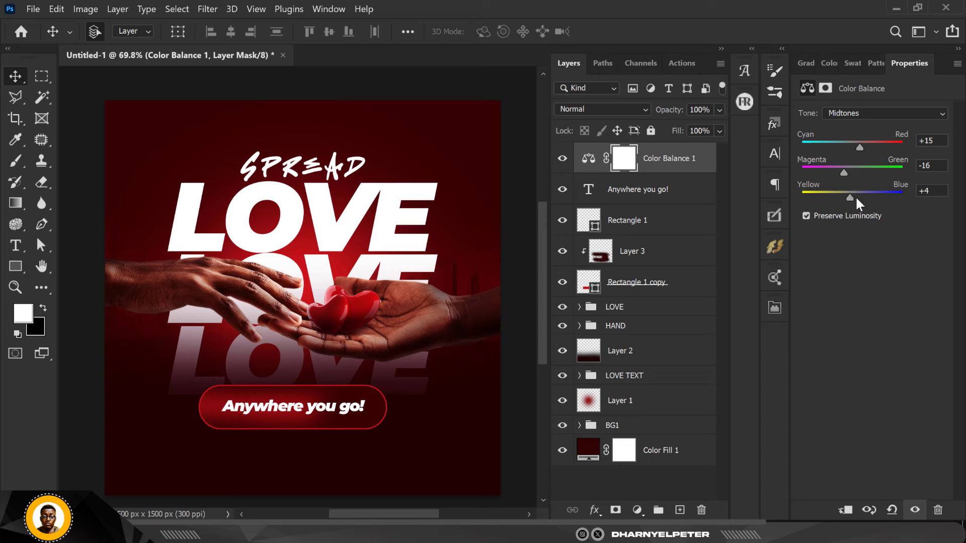
left_click(856, 197)
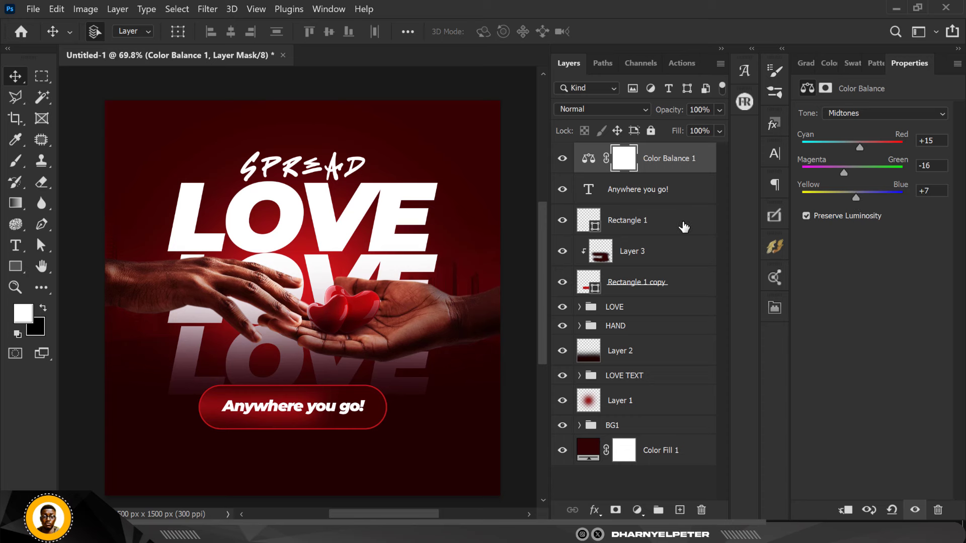
- Set the Color Balance shadows to 0 for Cyan–Red and +1 for Yellow–Blue
left_click(859, 113)
left_click(850, 123)
left_click_drag(851, 198, 853, 193)
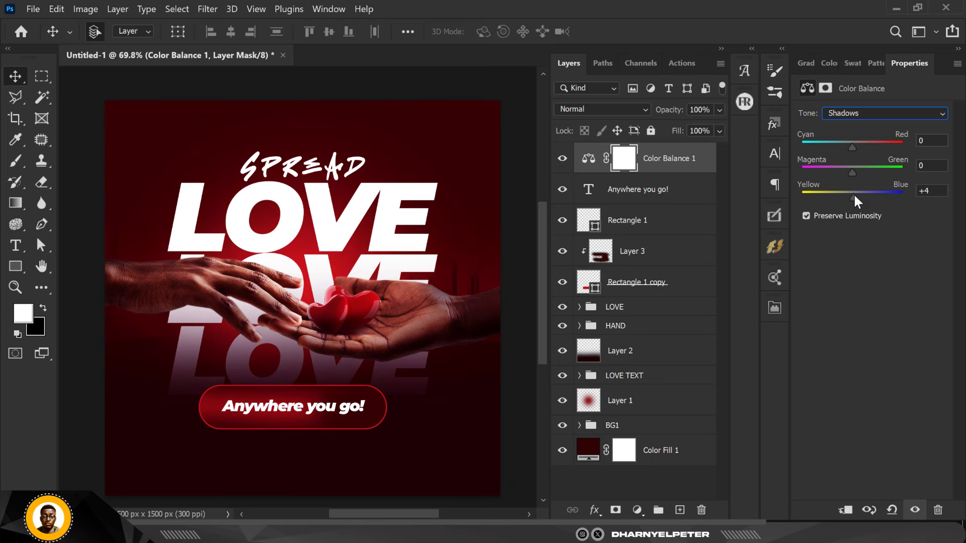
left_click_drag(855, 146, 869, 133)
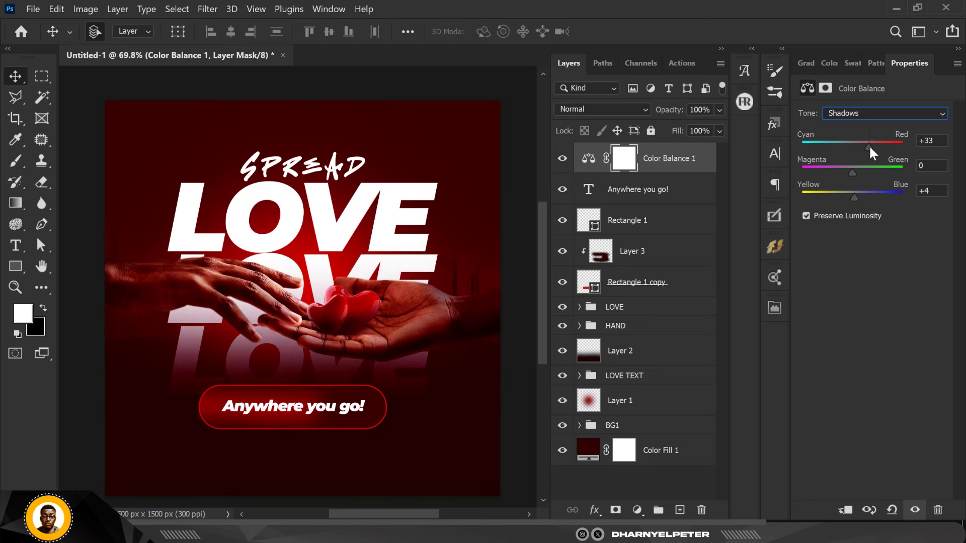
left_click_drag(868, 145, 864, 143)
left_click_drag(854, 194, 853, 195)
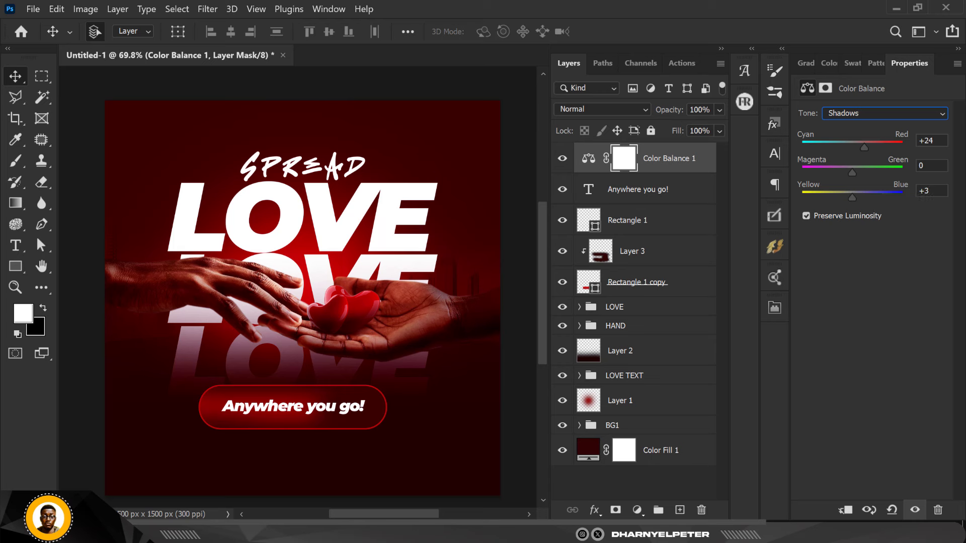
left_click(927, 189)
left_click(852, 149)
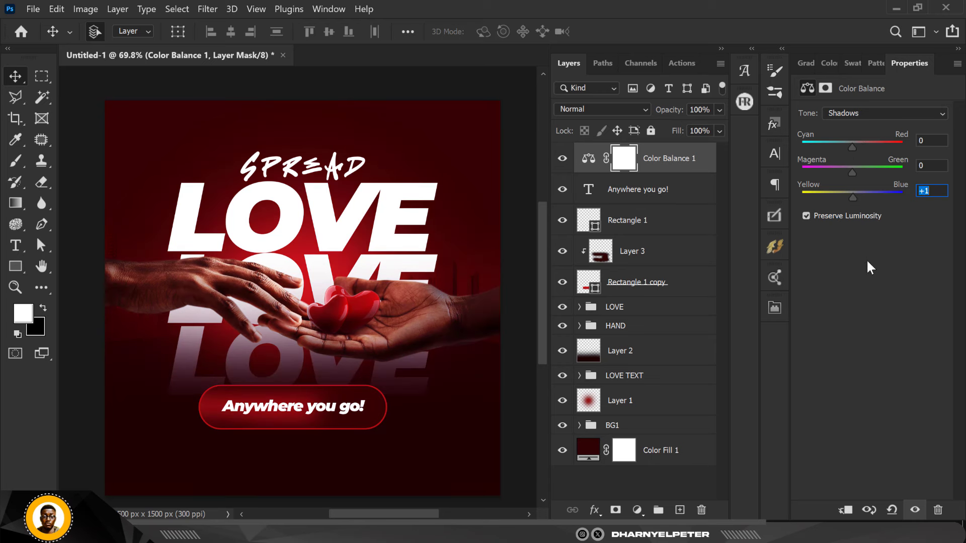
- Set the Color Balance highlights to +7 for Cyan–Red
left_click(861, 109)
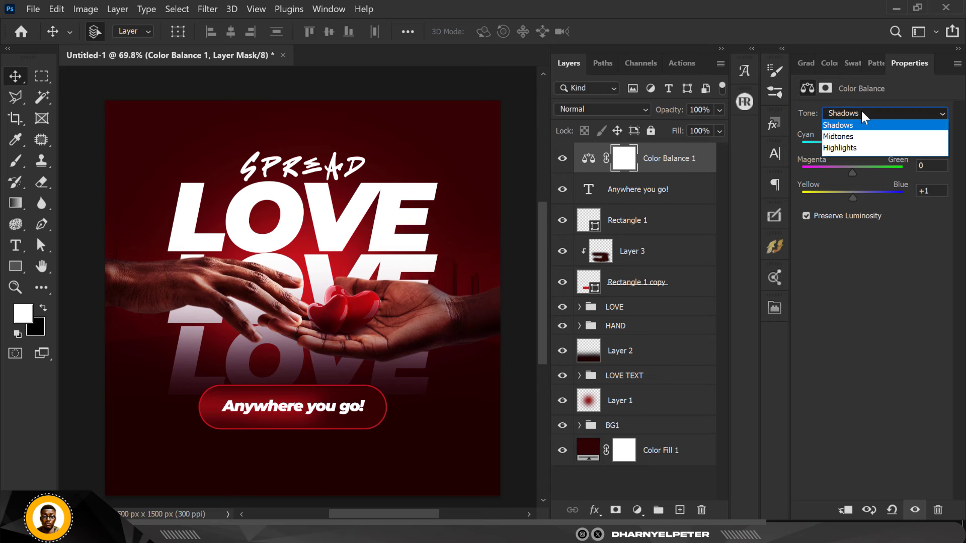
left_click(844, 147)
left_click_drag(851, 147, 856, 145)
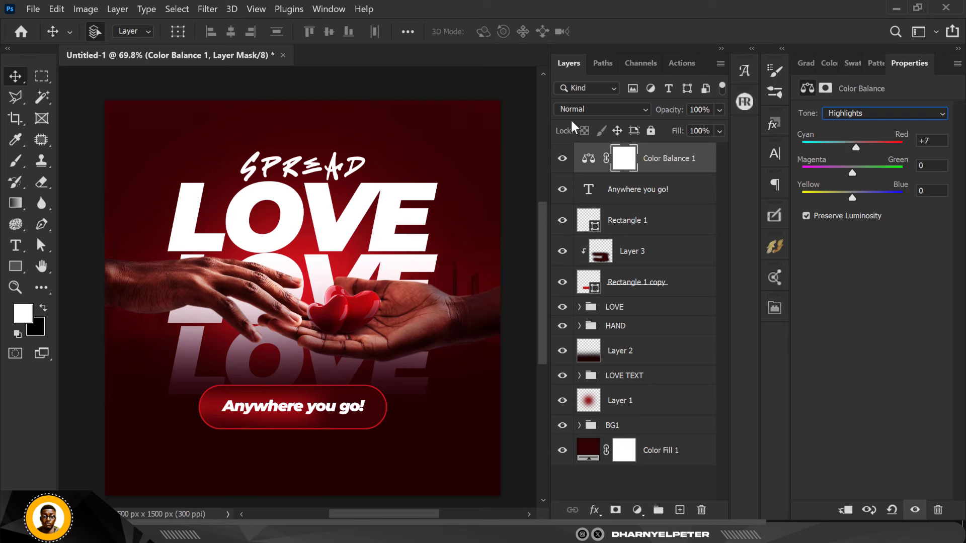
left_click(469, 86)
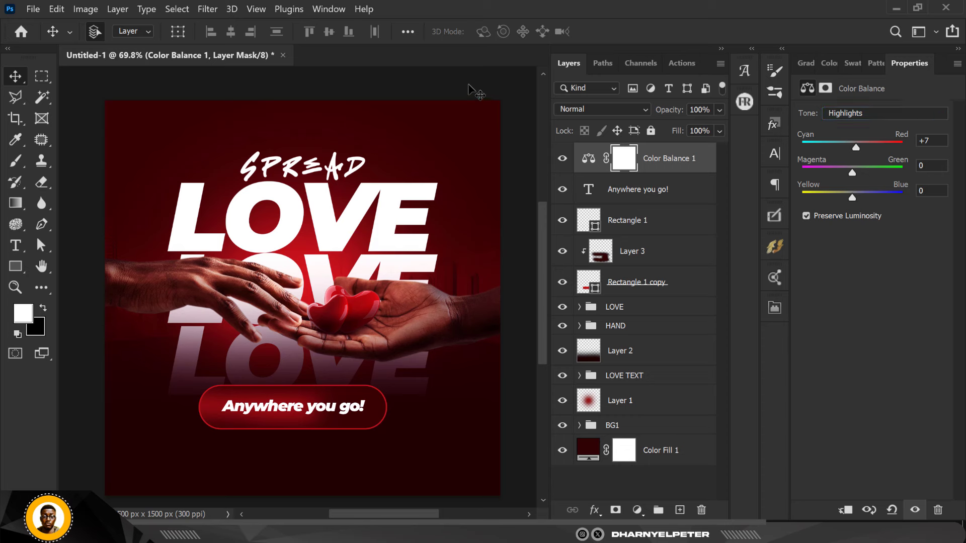
- With Color Balance 1 hidden, stamp all visible layers above the "Anywhere you go!" text and convert the stamped layer to a smart object
left_click(663, 190)
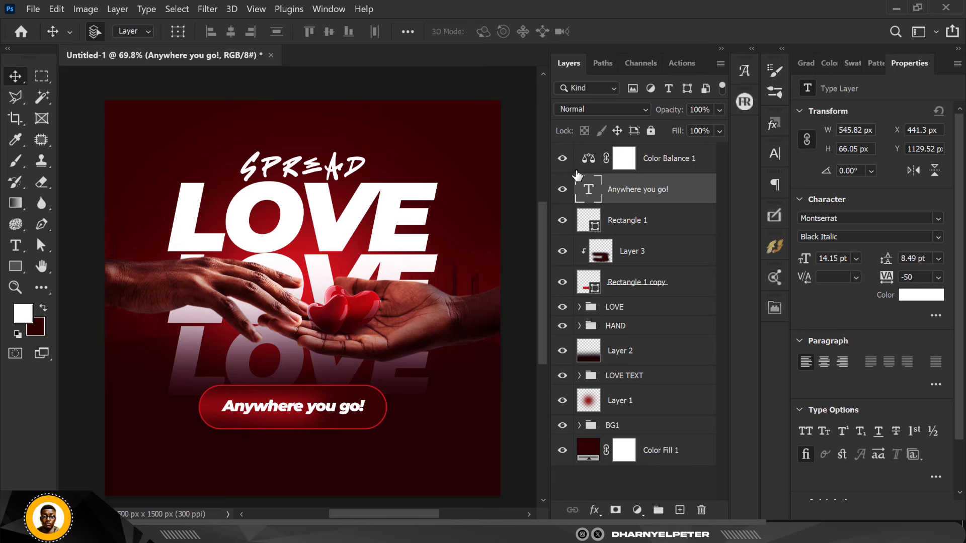
left_click(562, 159)
left_click(563, 159)
scroll(484, 262, "down", 2)
scroll(484, 261, "up", 1)
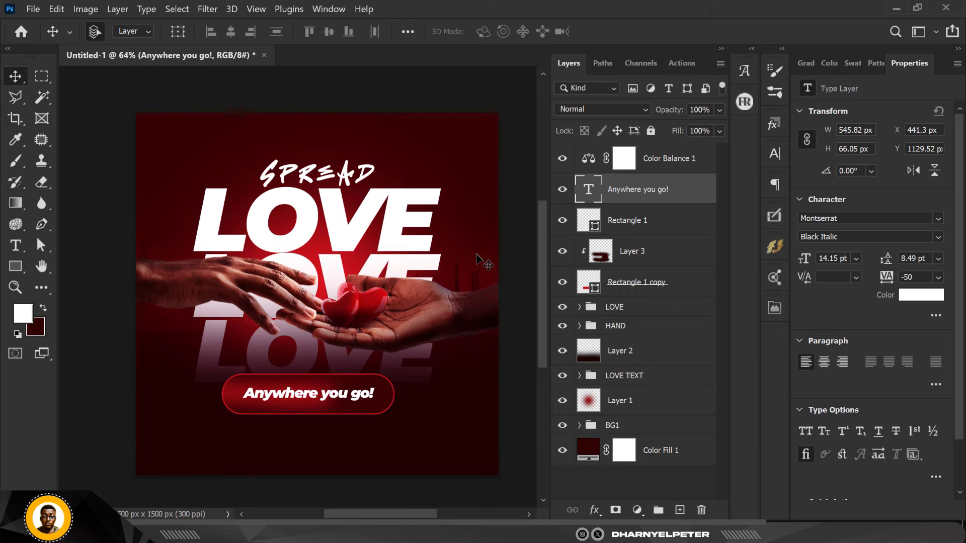
left_click(562, 158)
key("ctrl+alt+shift+e")
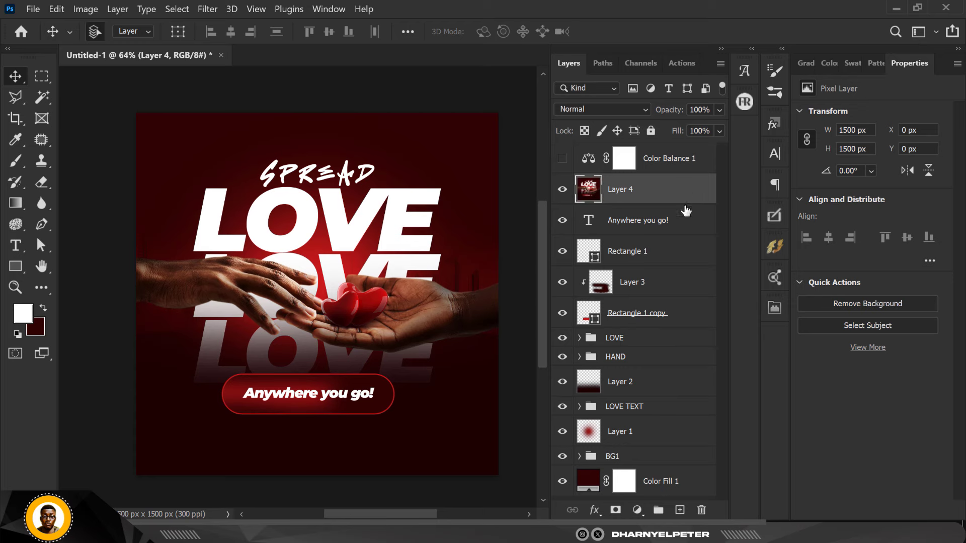
right_click(670, 198)
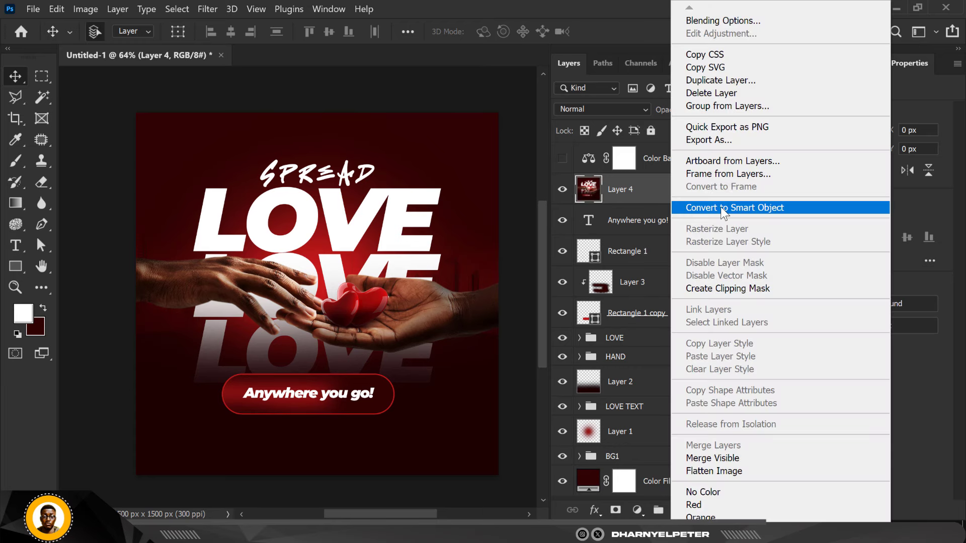
left_click(723, 208)
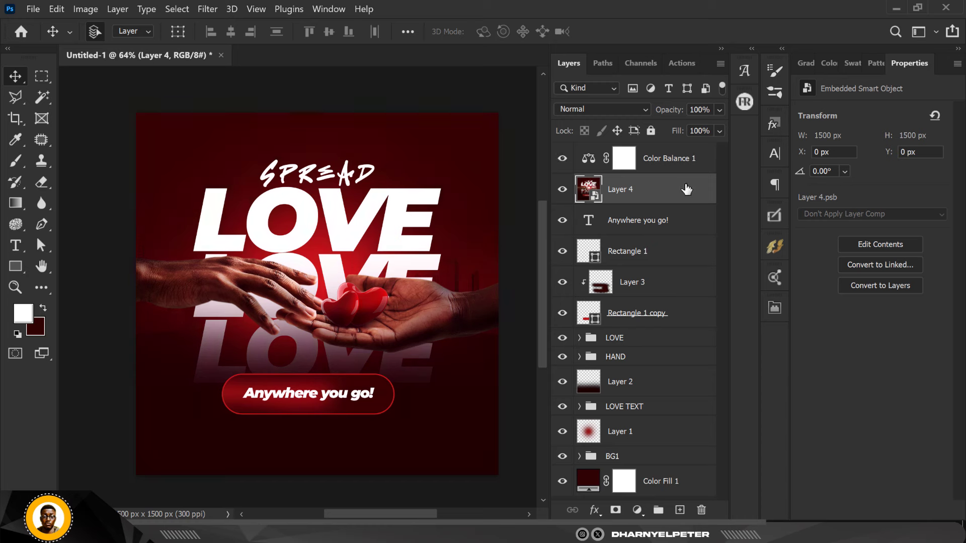
- Apply an Add Noise filter to the stamped smart object with an amount of 5.82% and Uniform distribution
left_click(215, 9)
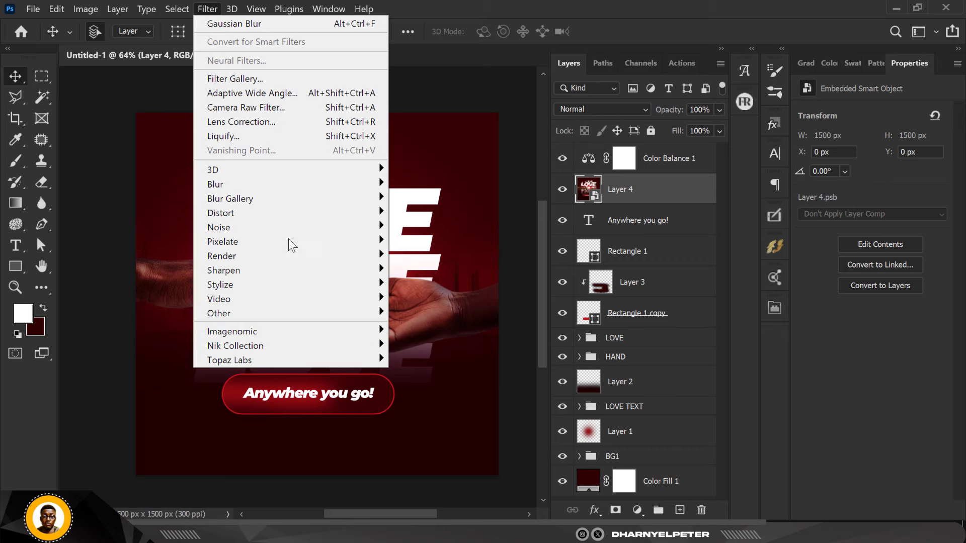
mouse_move(280, 223)
left_click(427, 227)
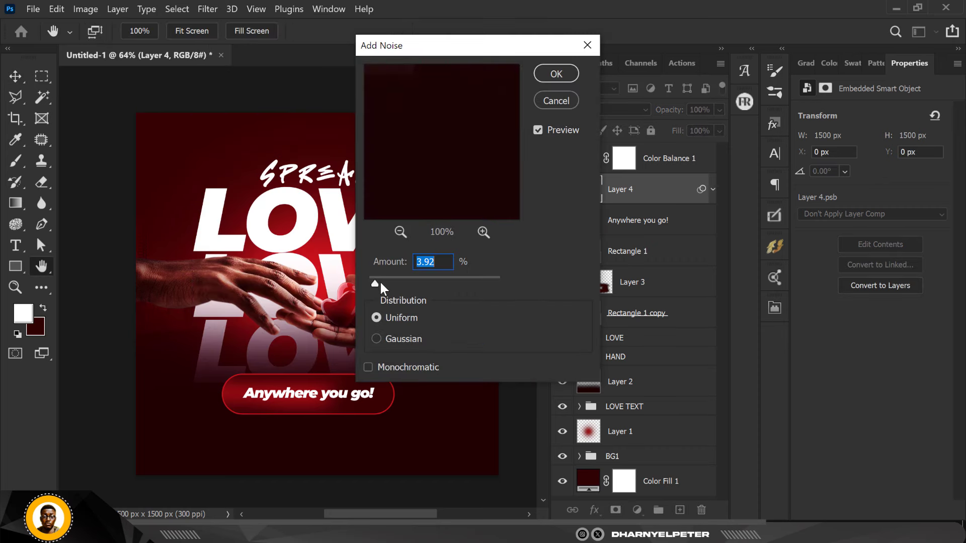
left_click_drag(381, 288, 380, 283)
left_click_drag(426, 118, 435, 157)
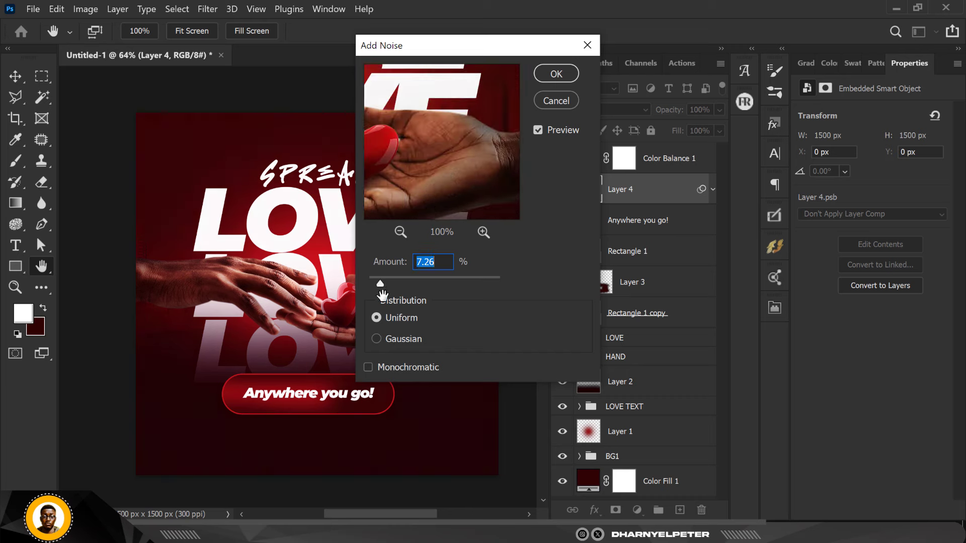
left_click_drag(381, 283, 379, 282)
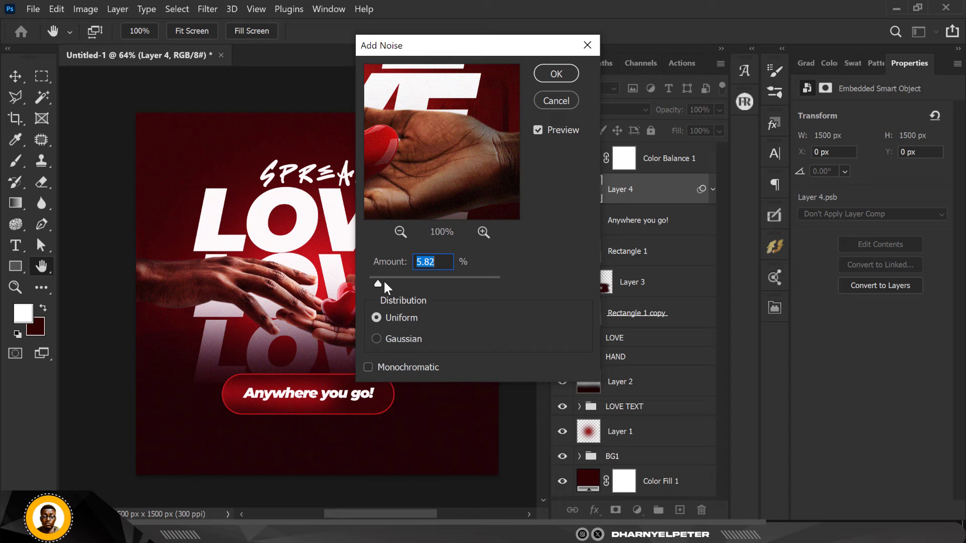
left_click(556, 74)
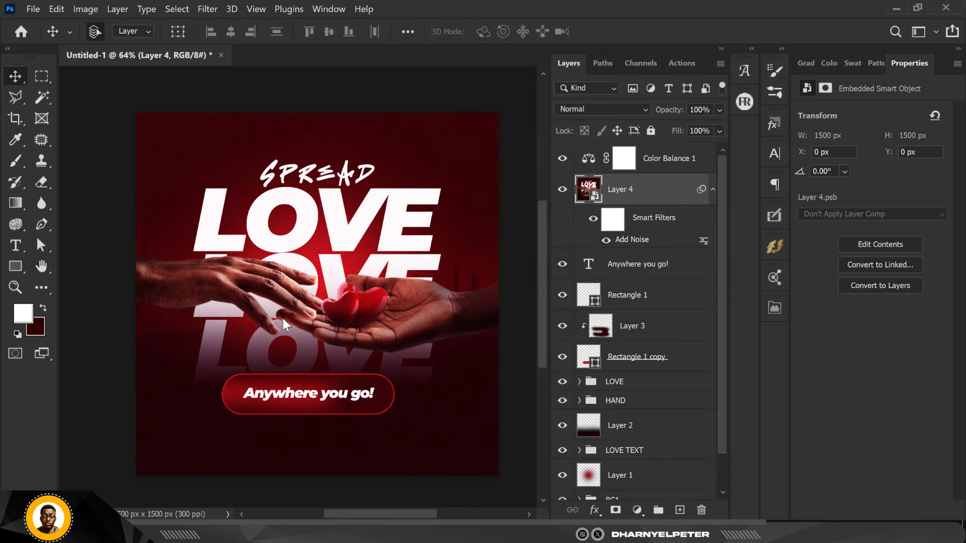
- Open the Camera Raw Filter on the noise-filtered smart object and set Texture to +36 and Clarity to +3
scroll(311, 294, "up", 5)
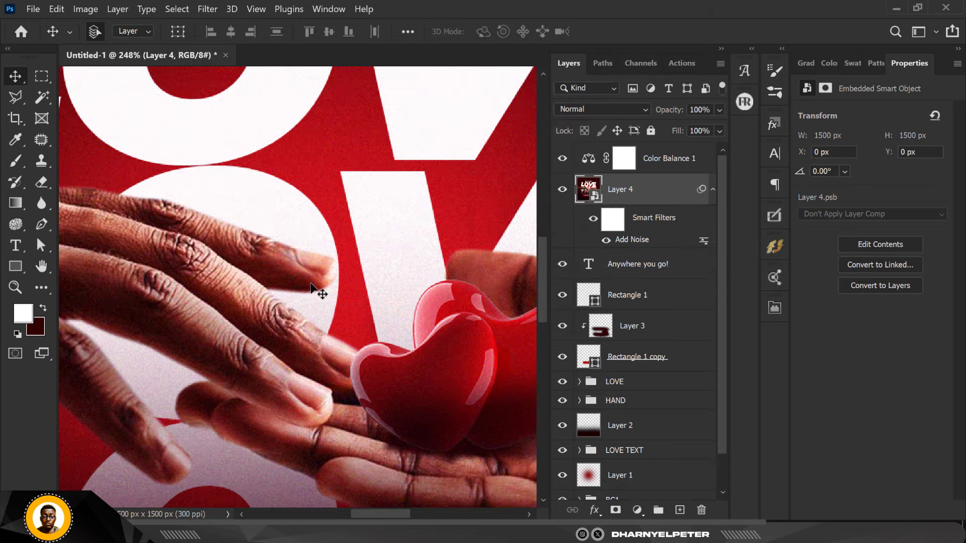
scroll(311, 293, "down", 3)
scroll(311, 294, "down", 4)
scroll(305, 215, "up", 2)
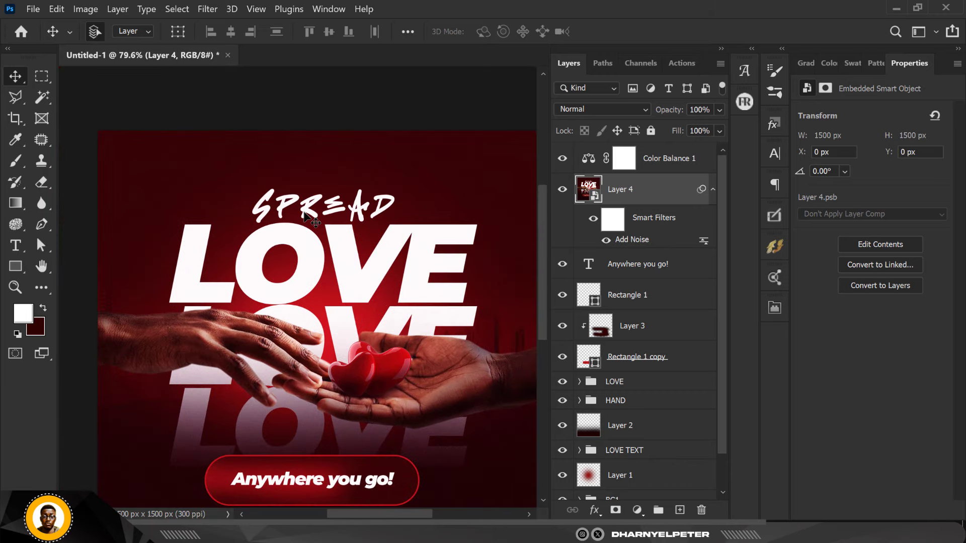
scroll(305, 213, "down", 1)
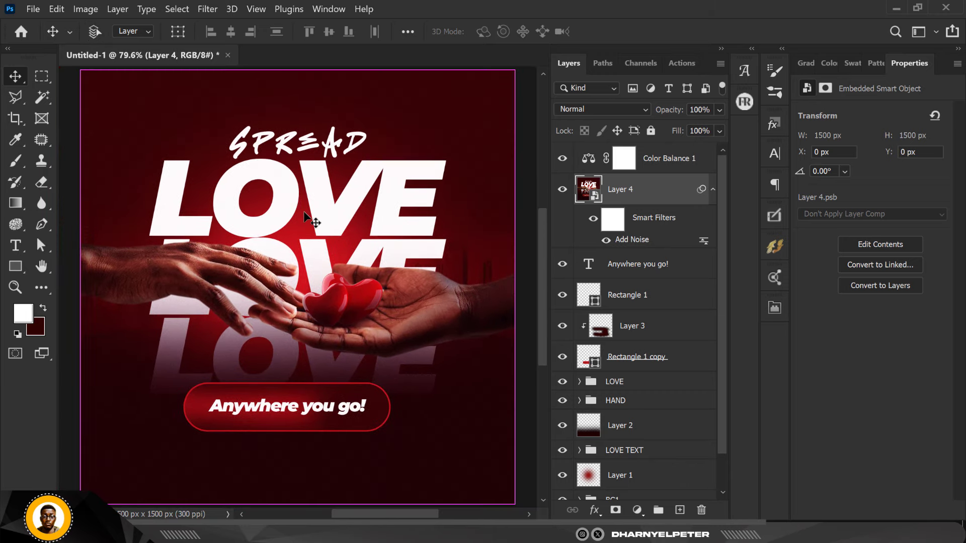
left_click(211, 9)
left_click(247, 103)
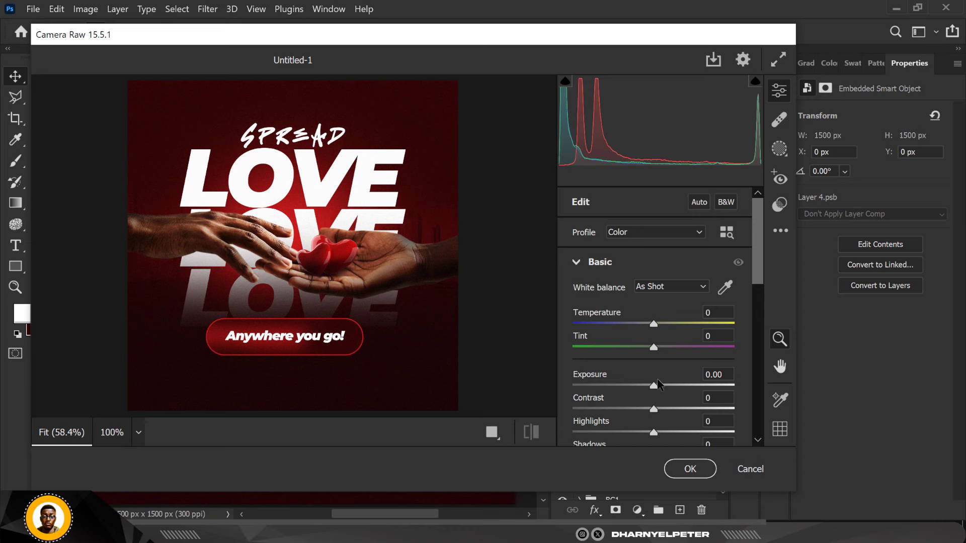
scroll(618, 382, "down", 3)
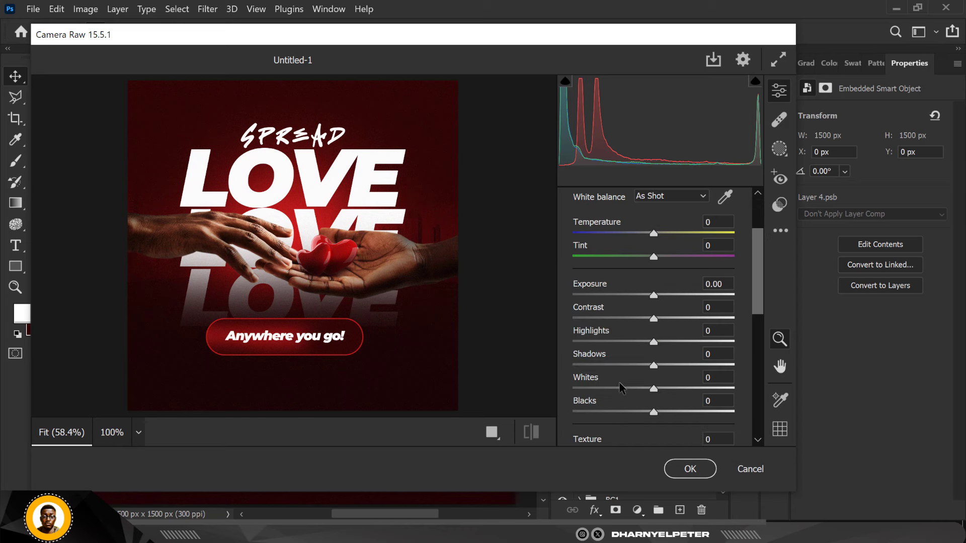
scroll(635, 390, "down", 3)
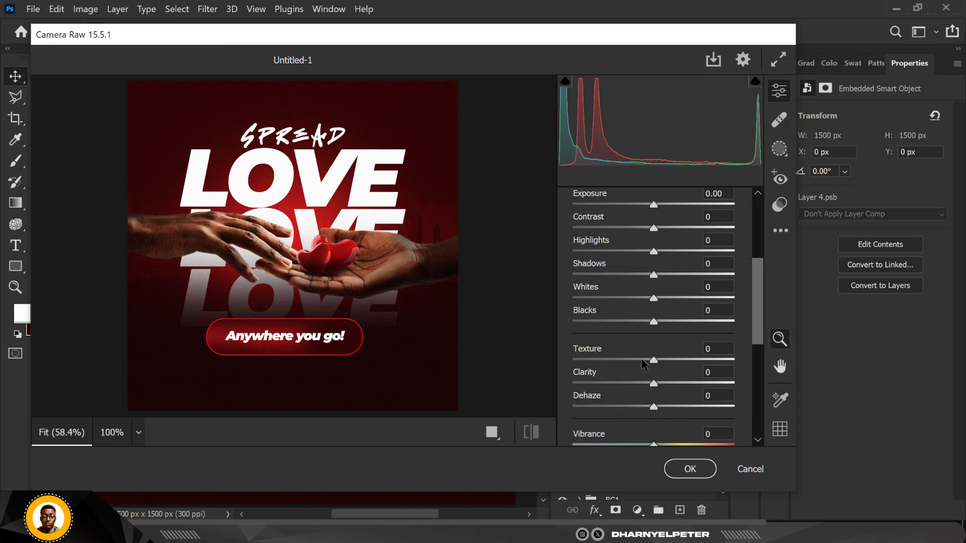
left_click_drag(653, 360, 682, 363)
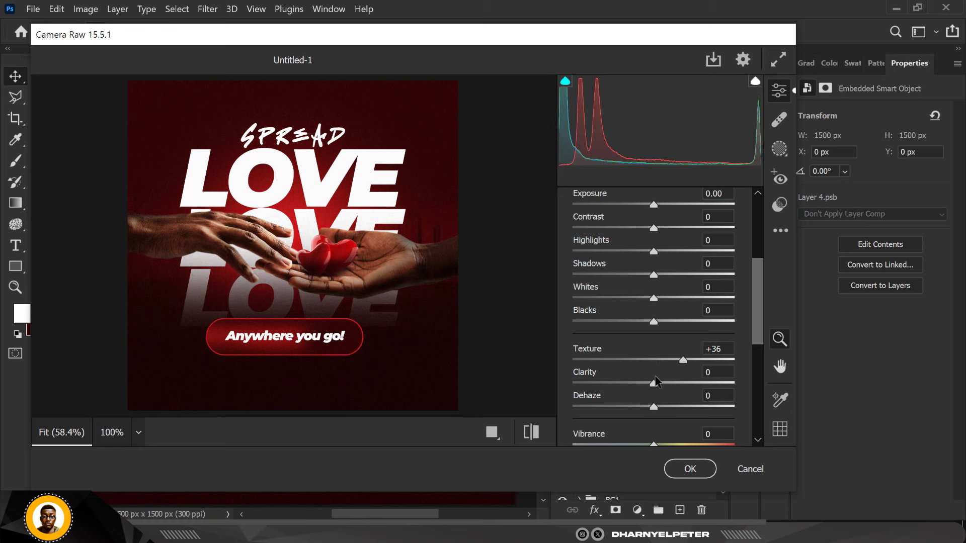
left_click_drag(654, 383, 658, 383)
left_click_drag(662, 386, 658, 386)
- Add a slight amount of Sharpening in the Camera Raw Detail settings and apply the filter to the smart object
scroll(657, 385, "down", 3)
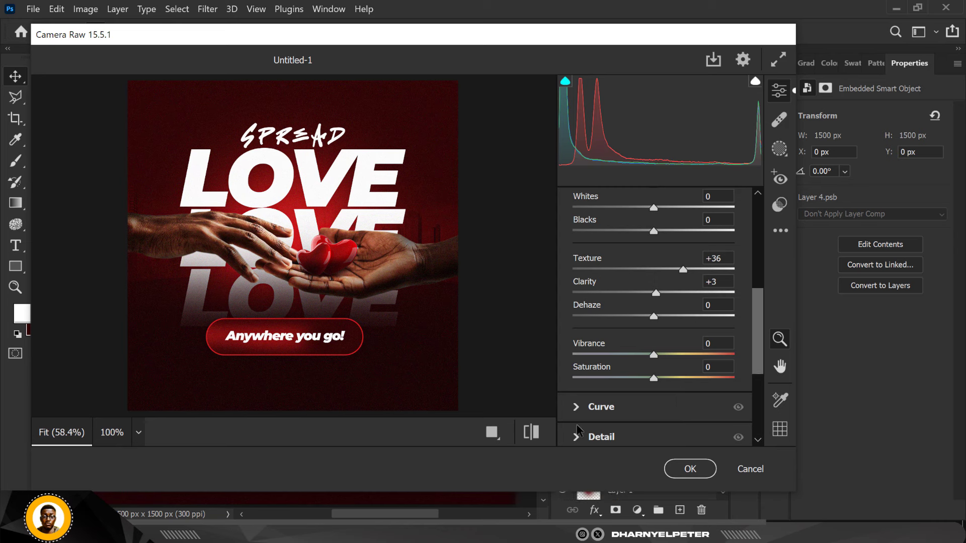
left_click(601, 437)
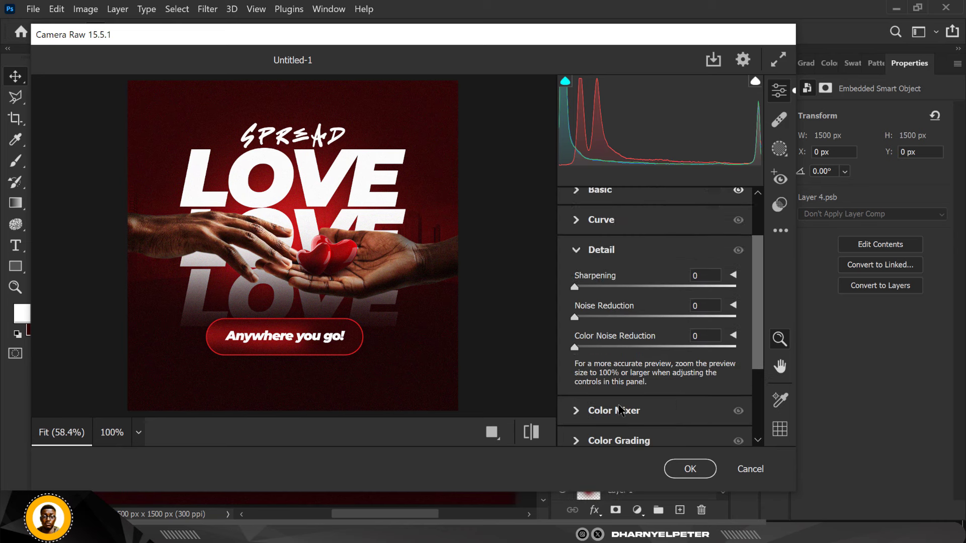
scroll(579, 217, "down", 2)
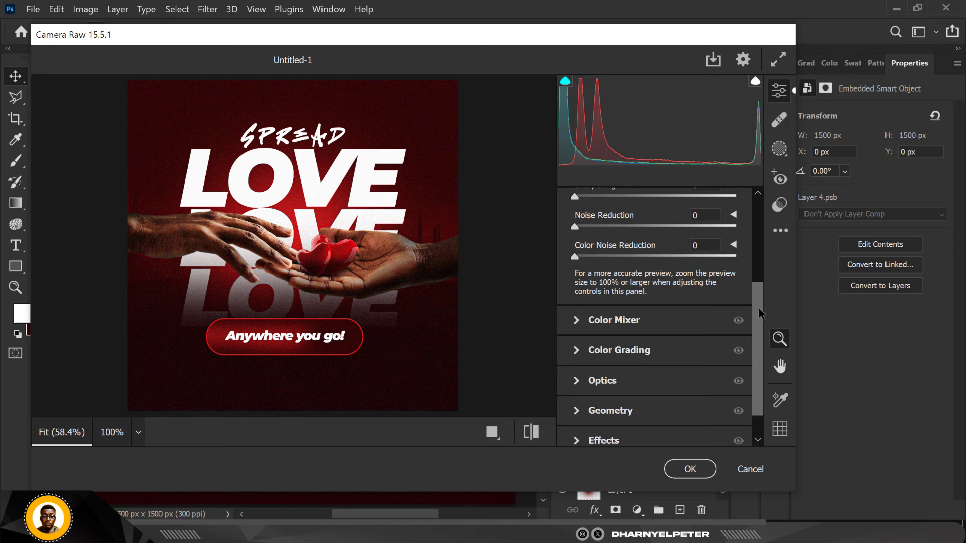
left_click_drag(759, 307, 756, 285)
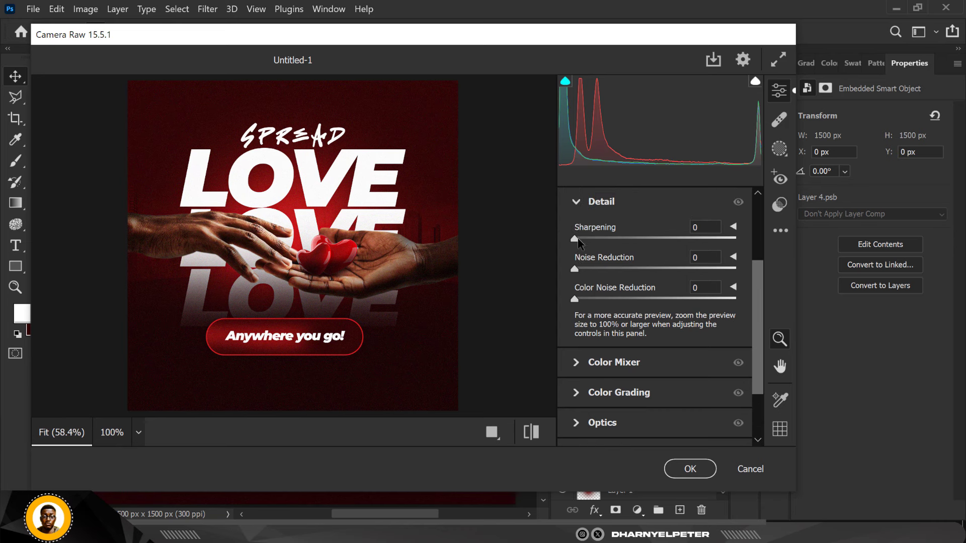
left_click_drag(574, 240, 587, 239)
left_click(690, 468)
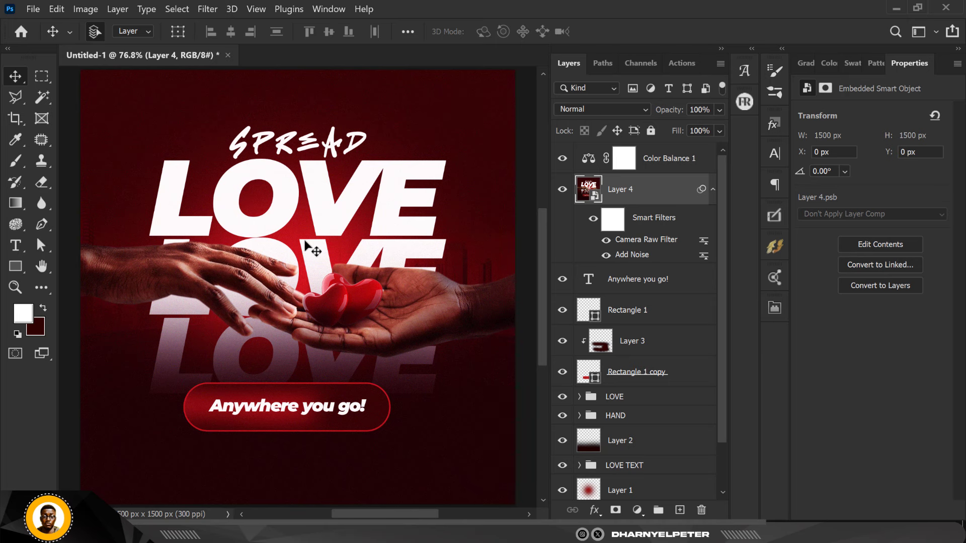
- Examine the filtered hands, hearts and lettering up close and the flyer as a whole
scroll(305, 245, "down", 4)
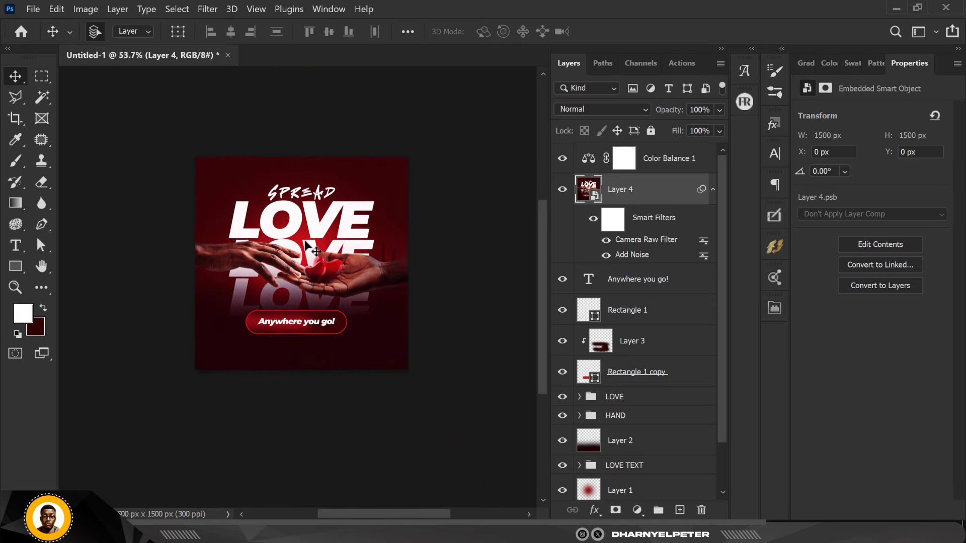
scroll(305, 245, "up", 5)
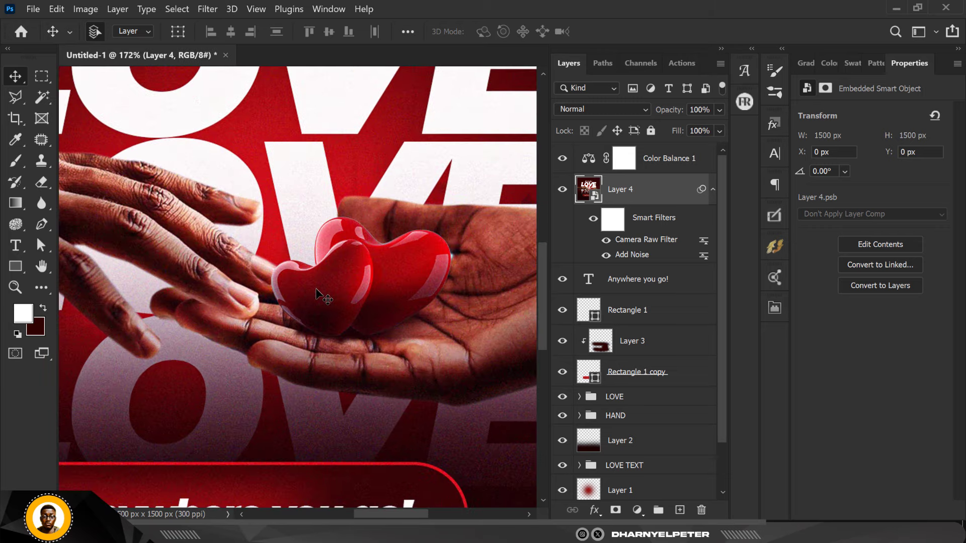
scroll(315, 291, "down", 3)
scroll(194, 287, "up", 3)
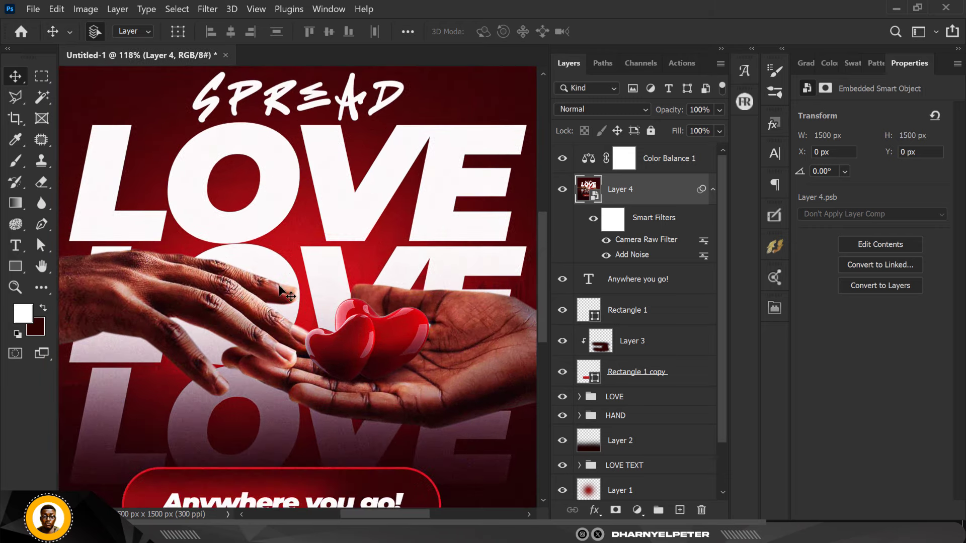
scroll(194, 288, "up", 2)
scroll(376, 302, "down", 4)
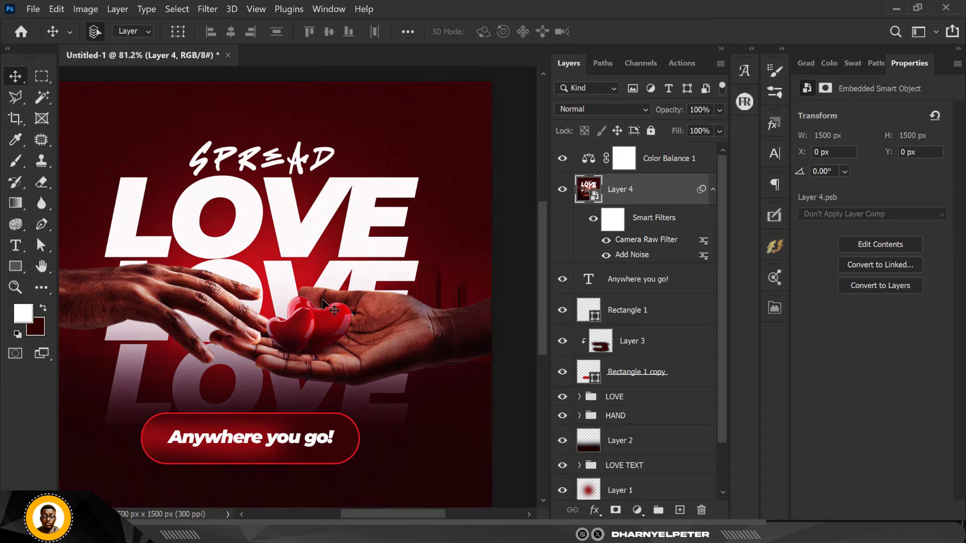
scroll(376, 302, "down", 3)
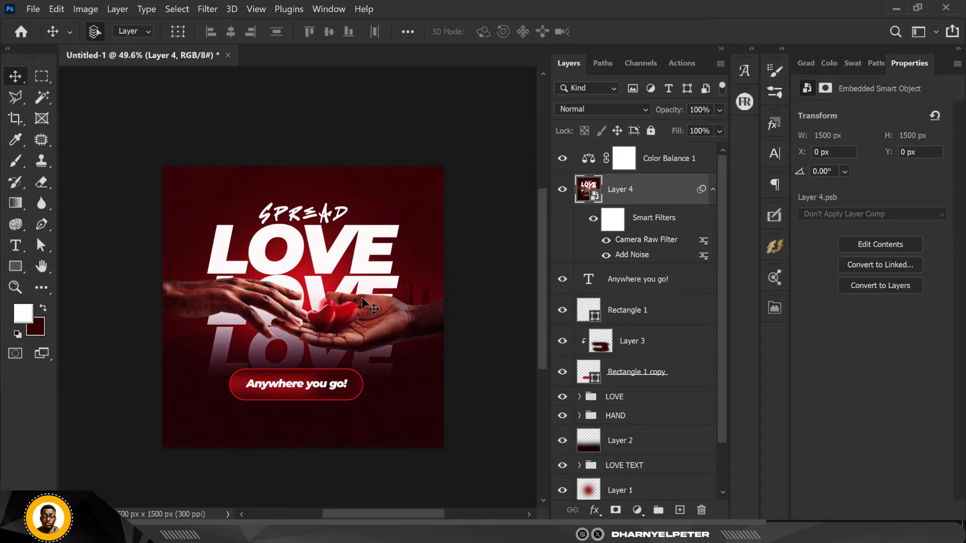
scroll(362, 297, "up", 2)
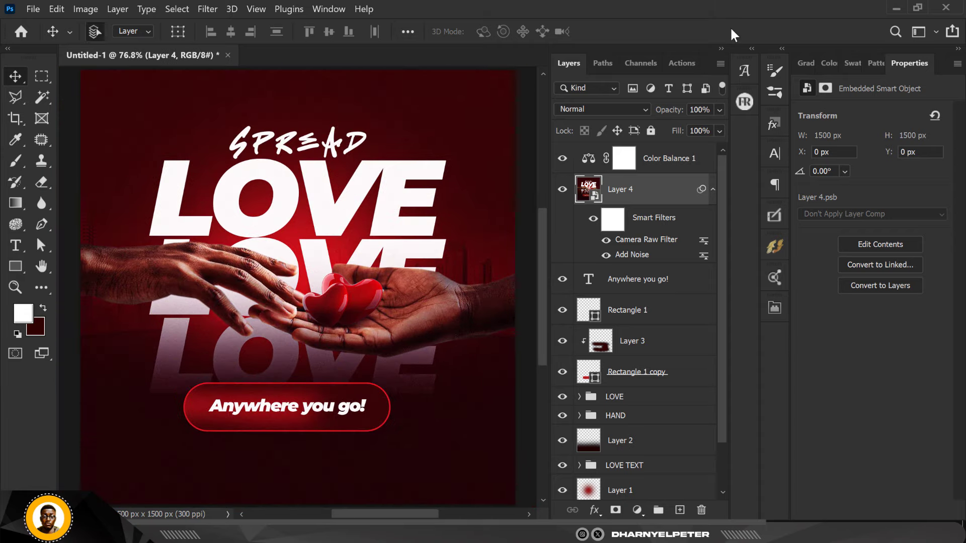
- Compare the flyer with the Color Balance 1 adjustment hidden and shown
left_click(563, 158)
left_click(562, 159)
scroll(217, 246, "down", 1, "alt")
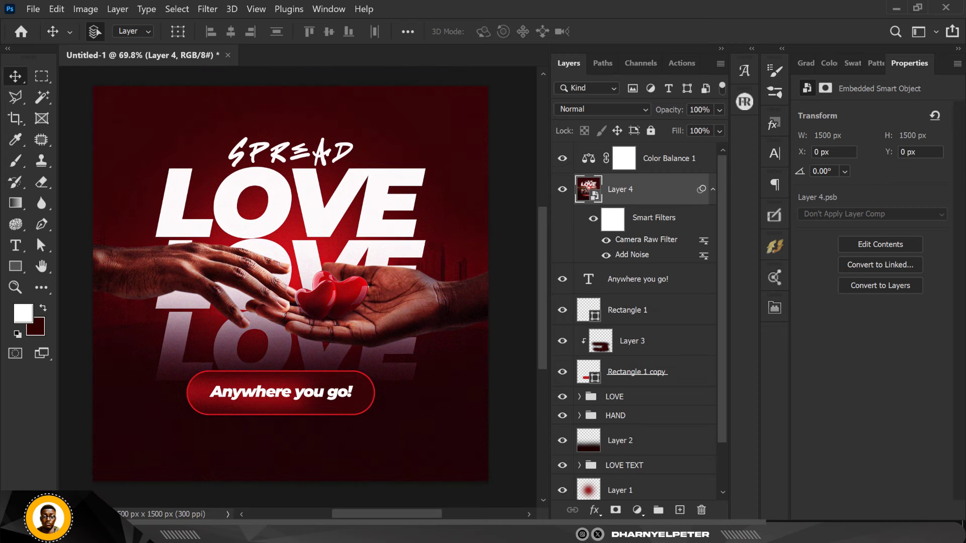